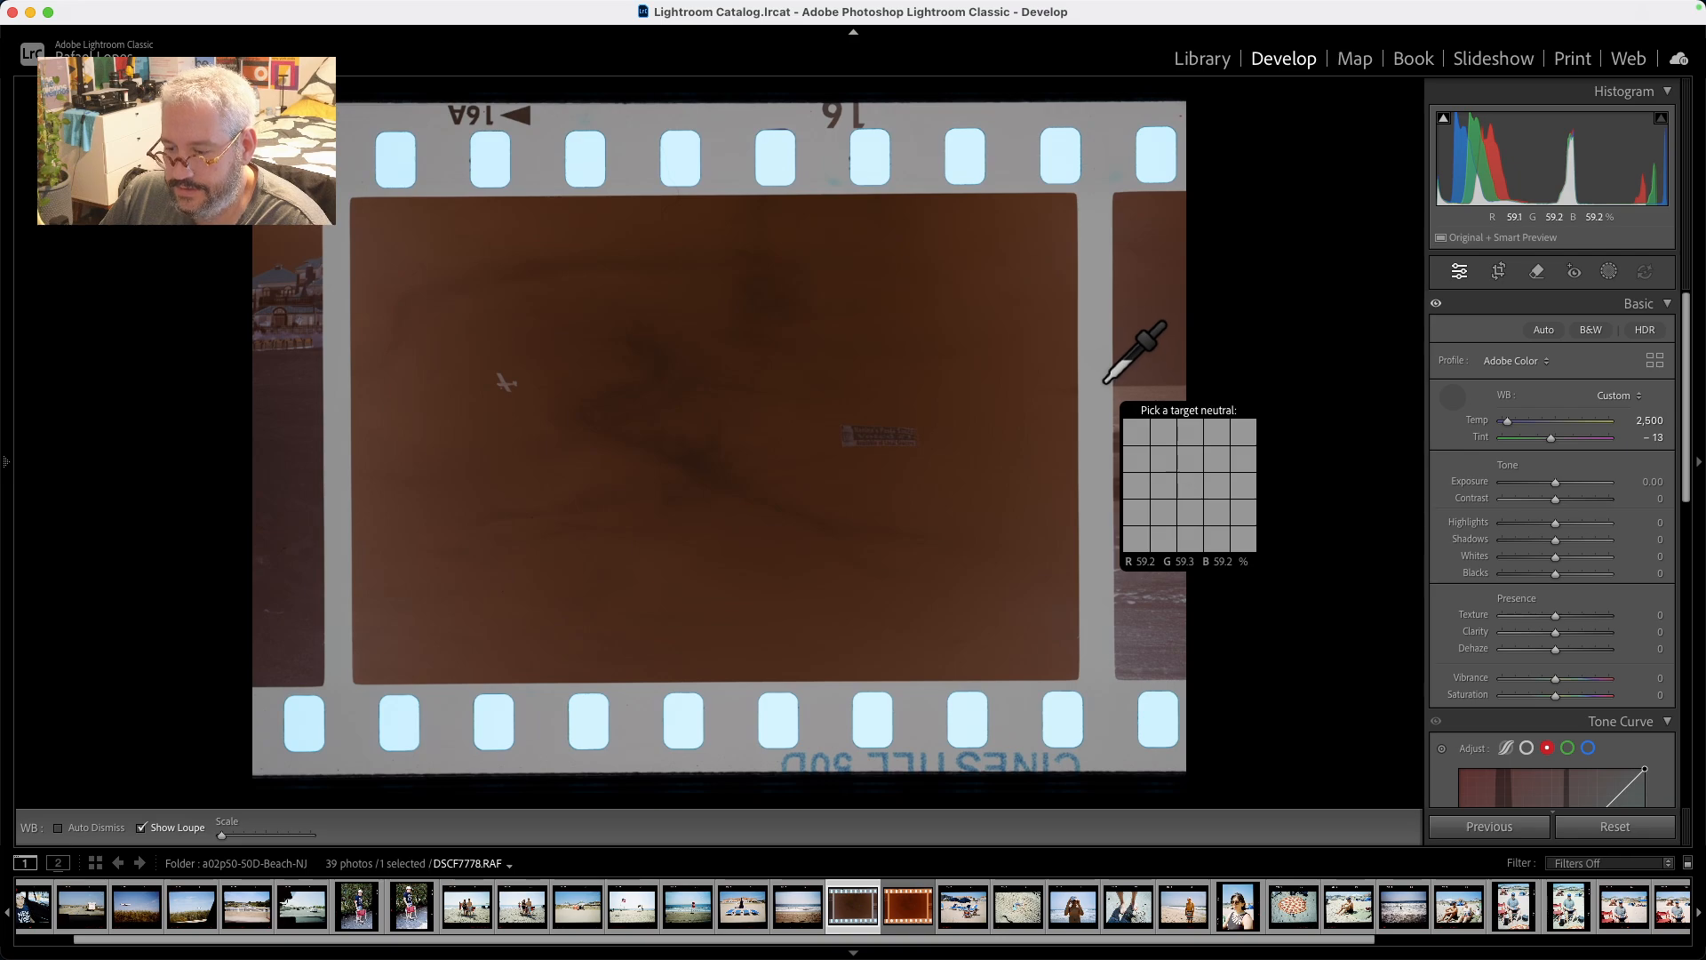
# Copy only the white balance from the original negative scan and apply it to its virtual copy, Copy 1.
pyautogui.press('super+shift+c')
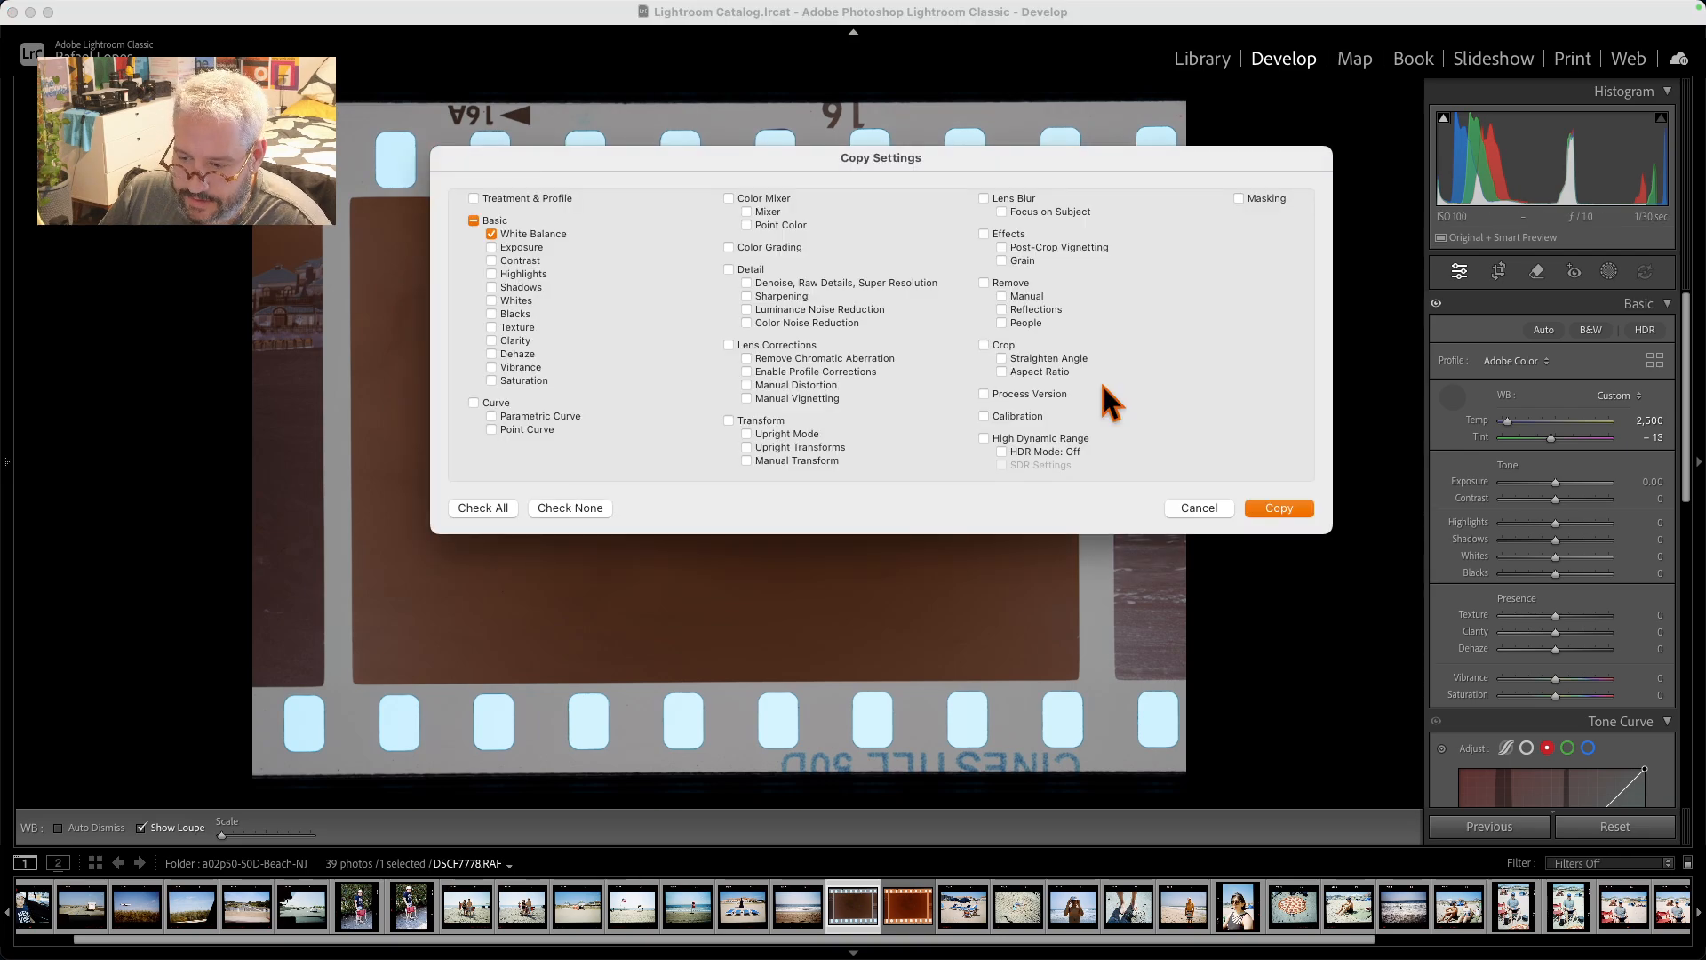
pyautogui.click(1278, 508)
pyautogui.click(908, 907)
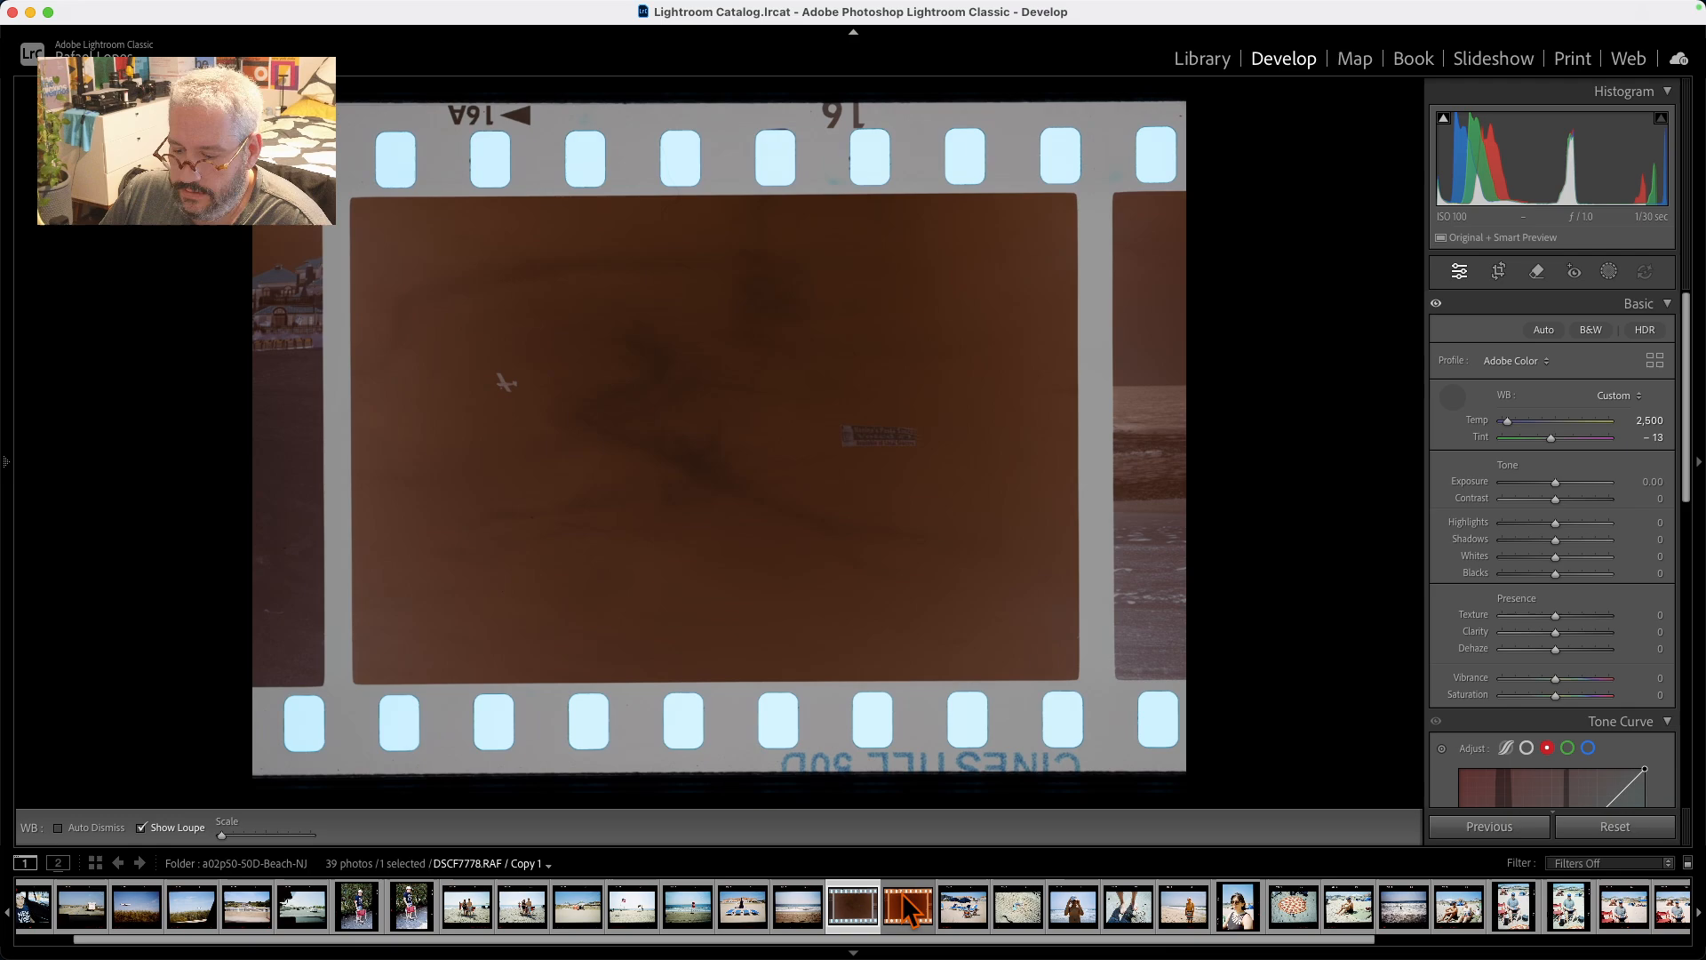
pyautogui.click(871, 622)
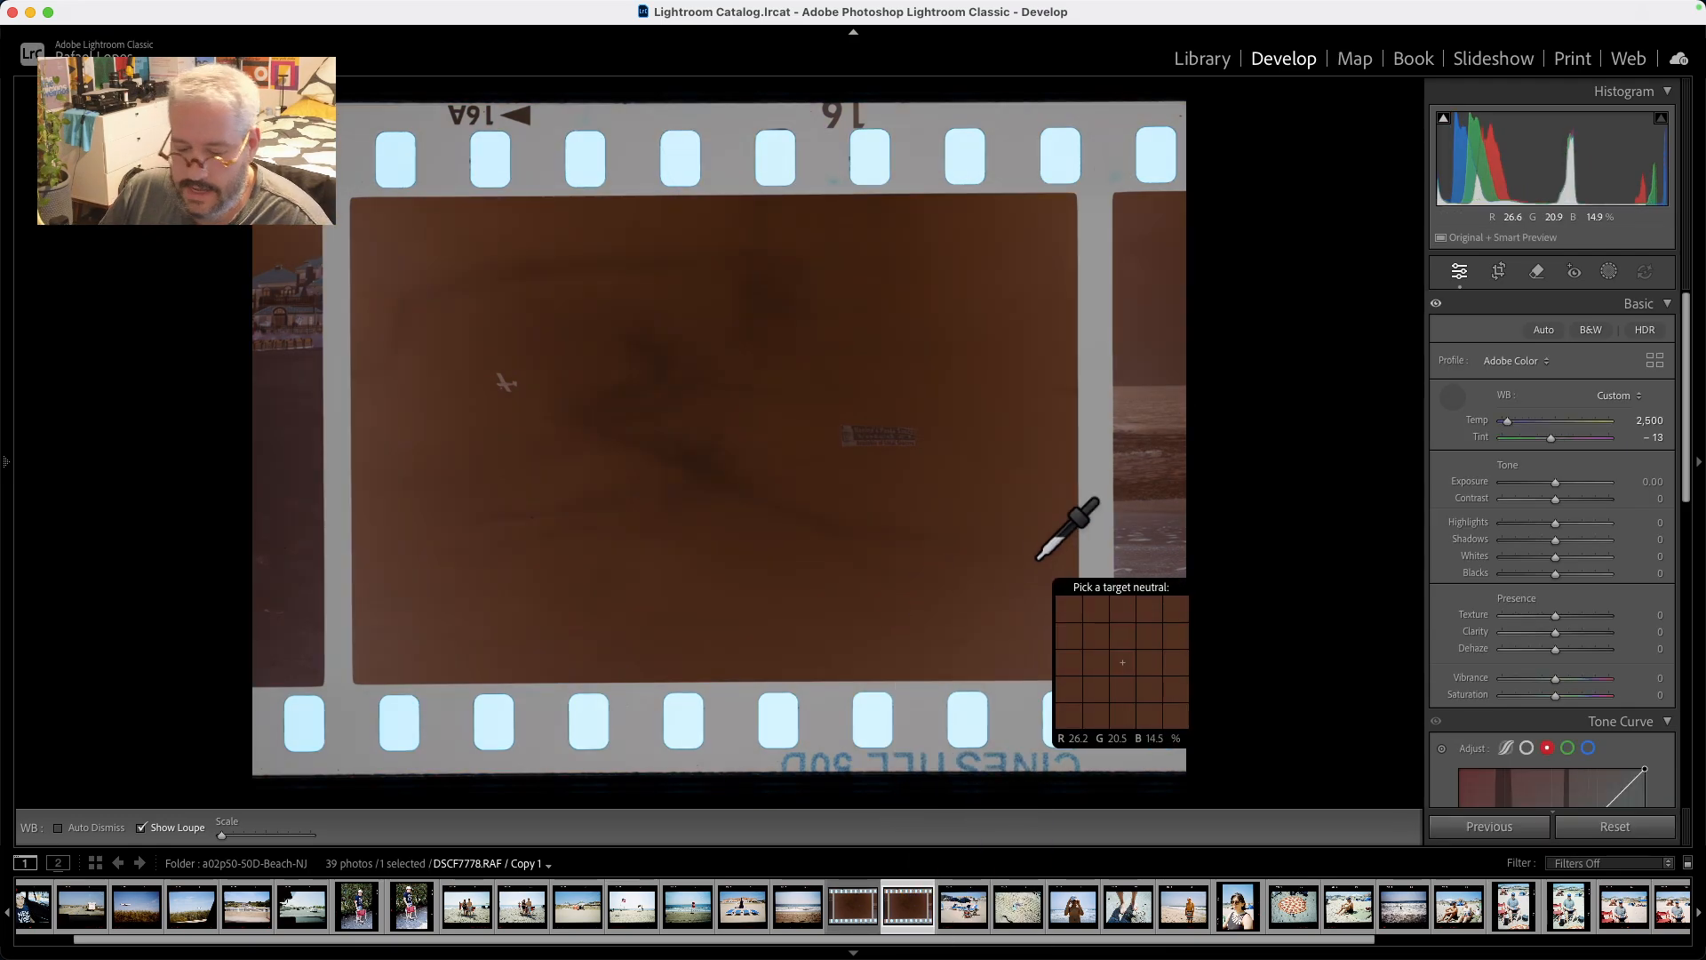
# Crop the virtual copy to just inside the image frame, excluding the film borders and sprocket holes.
pyautogui.click(1498, 271)
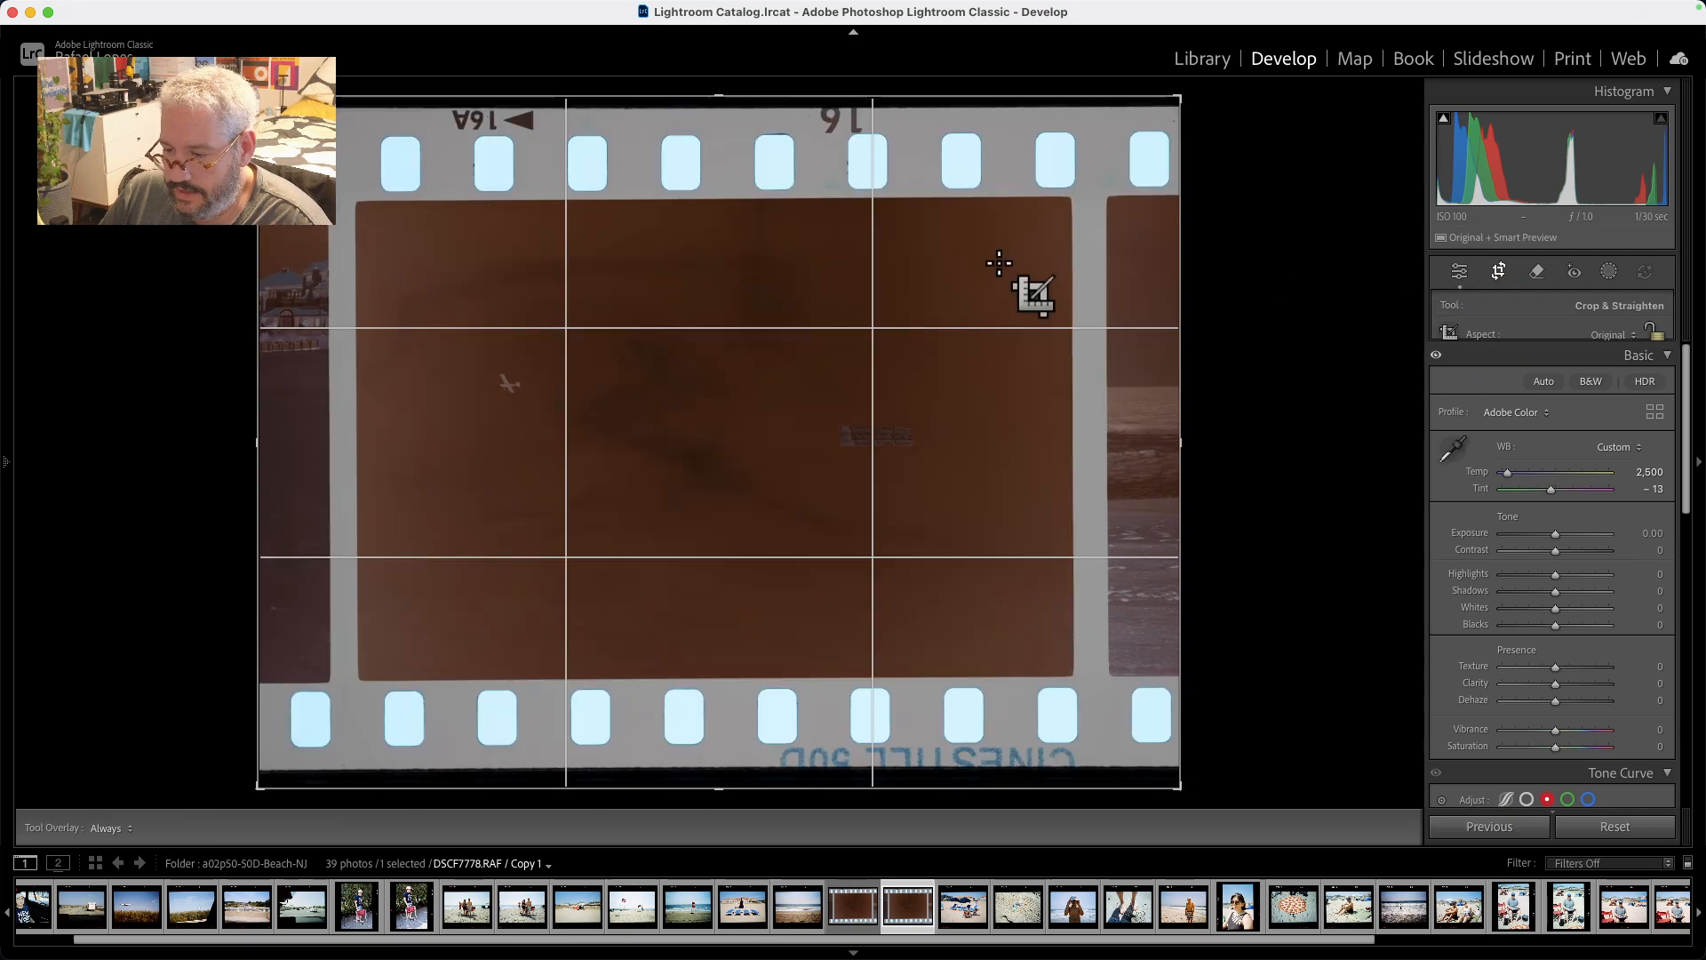
pyautogui.moveTo(1180, 96); pyautogui.dragTo(1057, 222)
pyautogui.moveTo(868, 298); pyautogui.dragTo(877, 305)
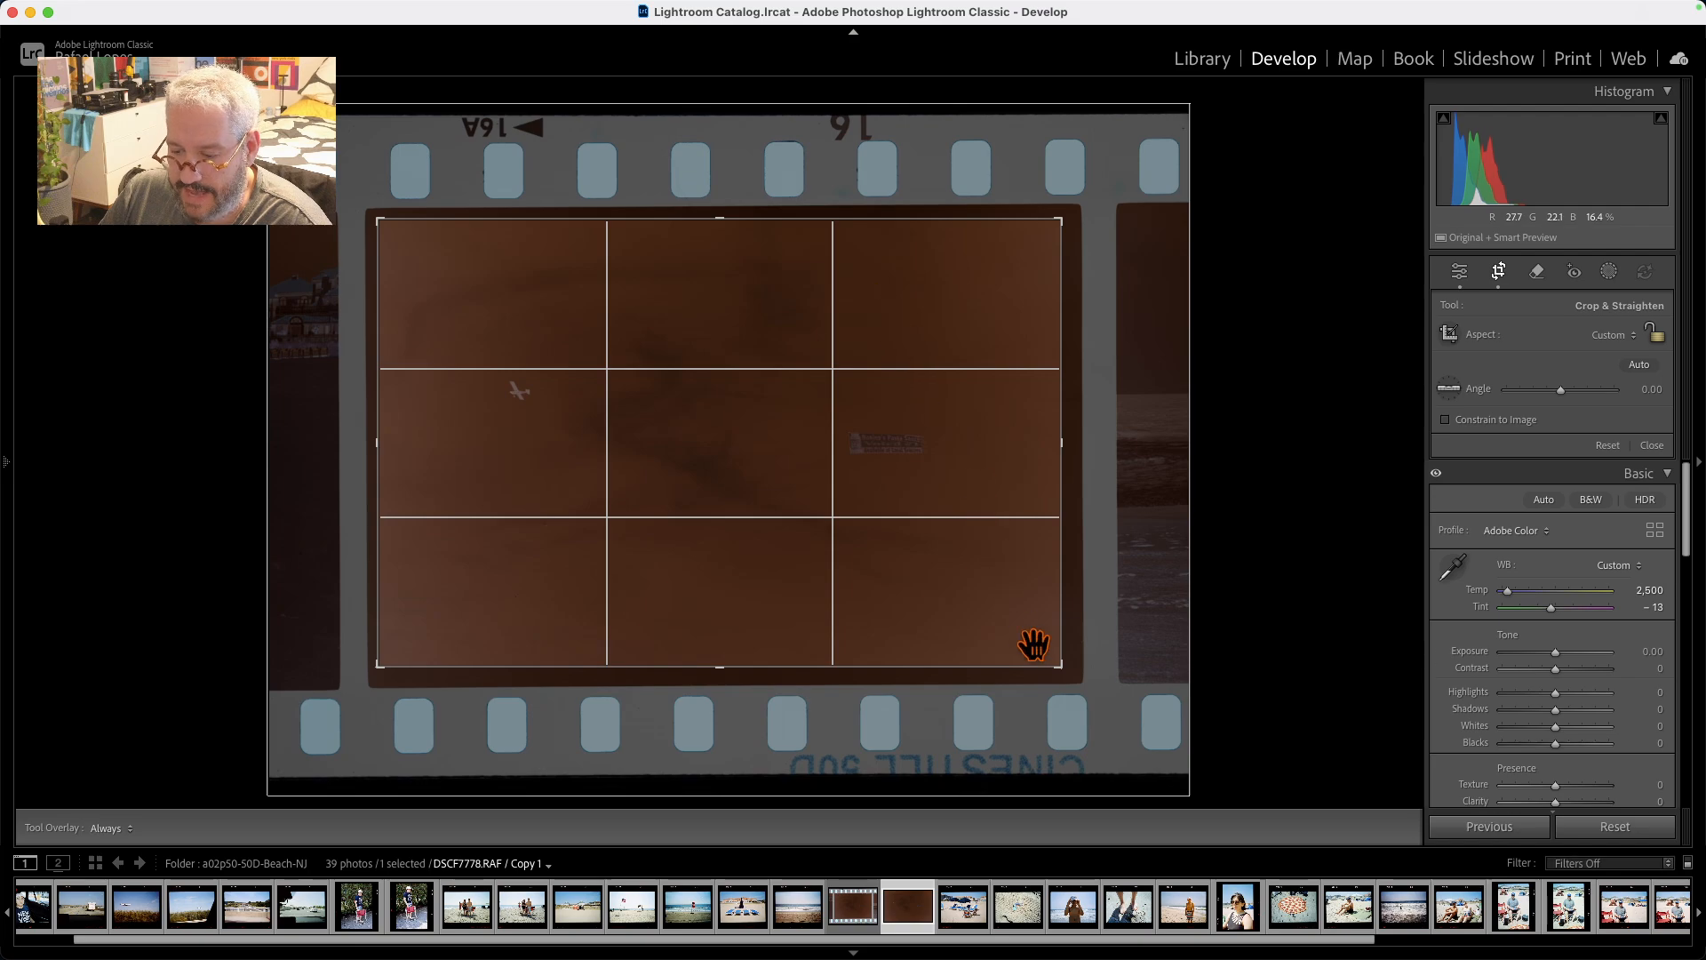
pyautogui.moveTo(1055, 664); pyautogui.dragTo(1061, 666)
pyautogui.press('Return')
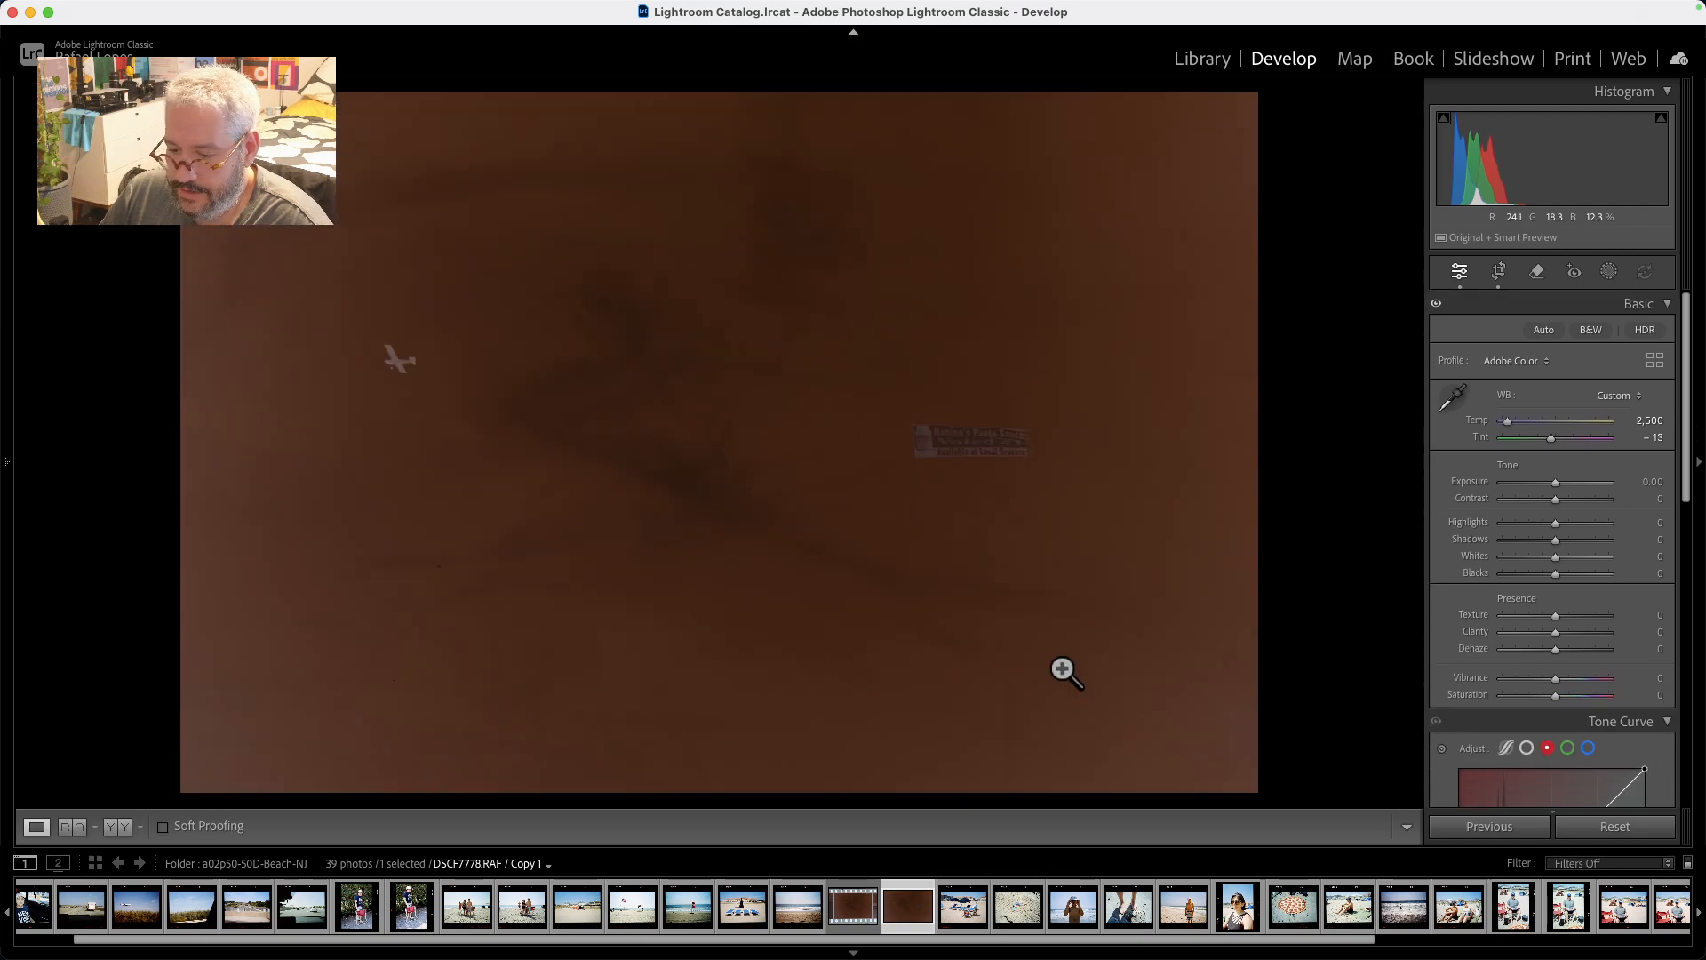
# Select the uncropped original together with the cropped virtual copy in the grid and open Negative Lab Pro for both.
pyautogui.press('g')
pyautogui.keyDown('super'); pyautogui.click(711, 480); pyautogui.keyUp('super')
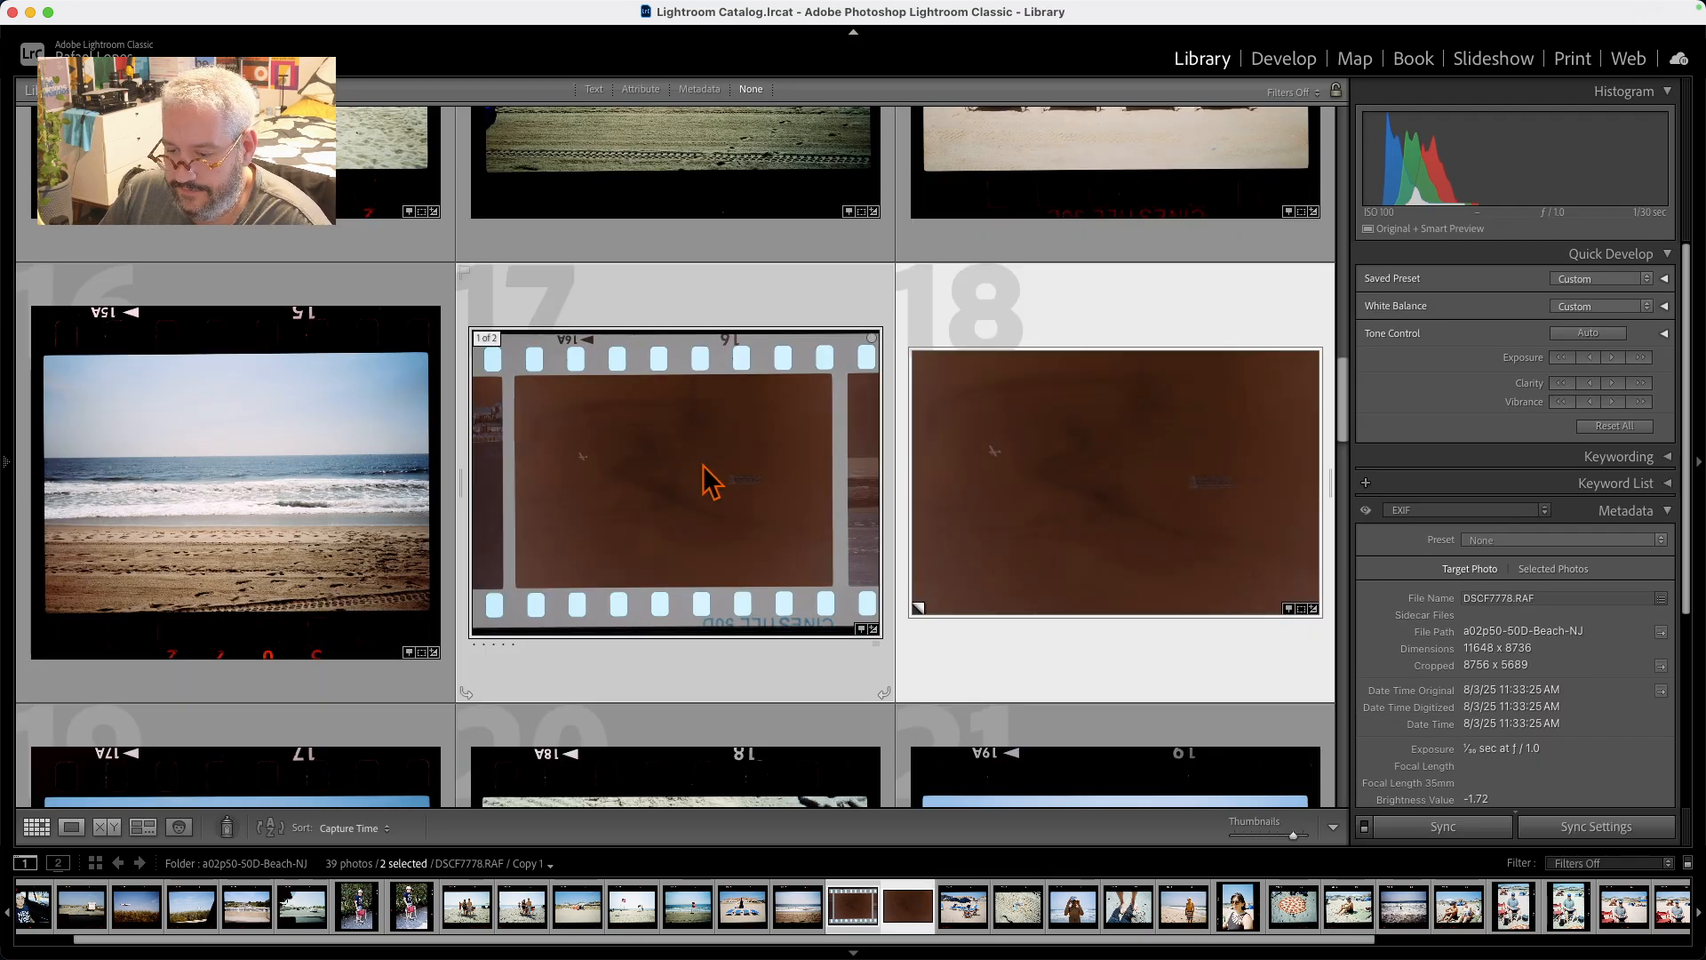
pyautogui.hotkey('ctrl', 'n')
pyautogui.hotkey('alt', 'Tab')
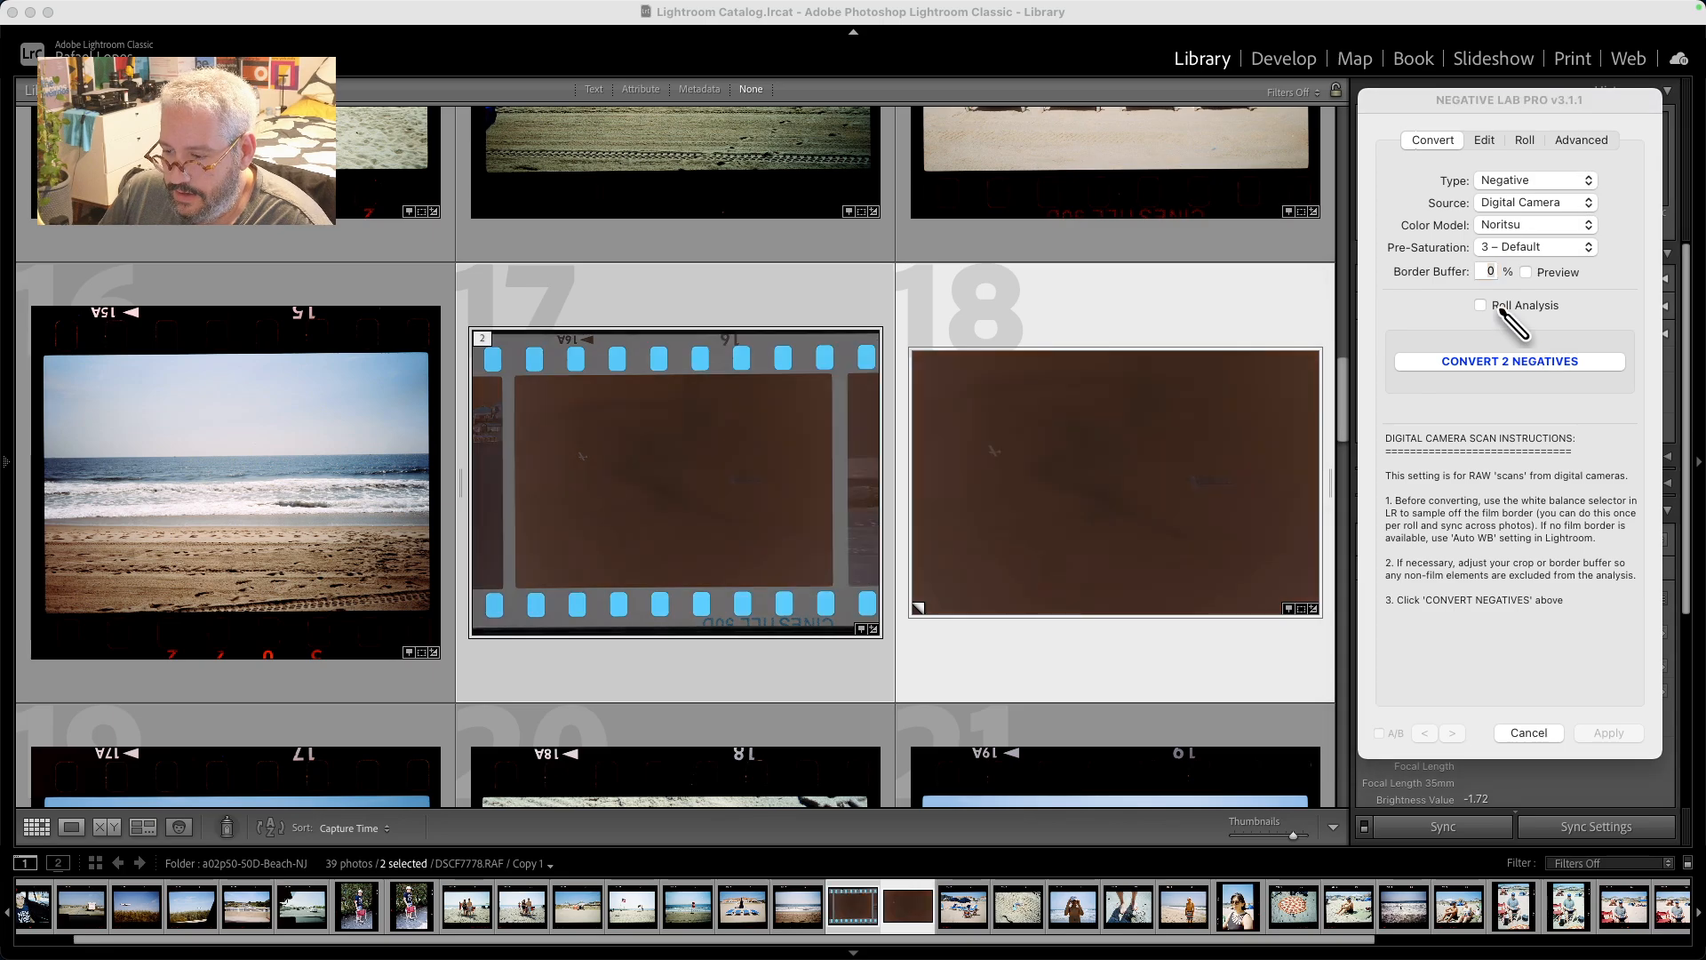
pyautogui.moveTo(1439, 282); pyautogui.dragTo(1445, 428)
pyautogui.press('Escape')
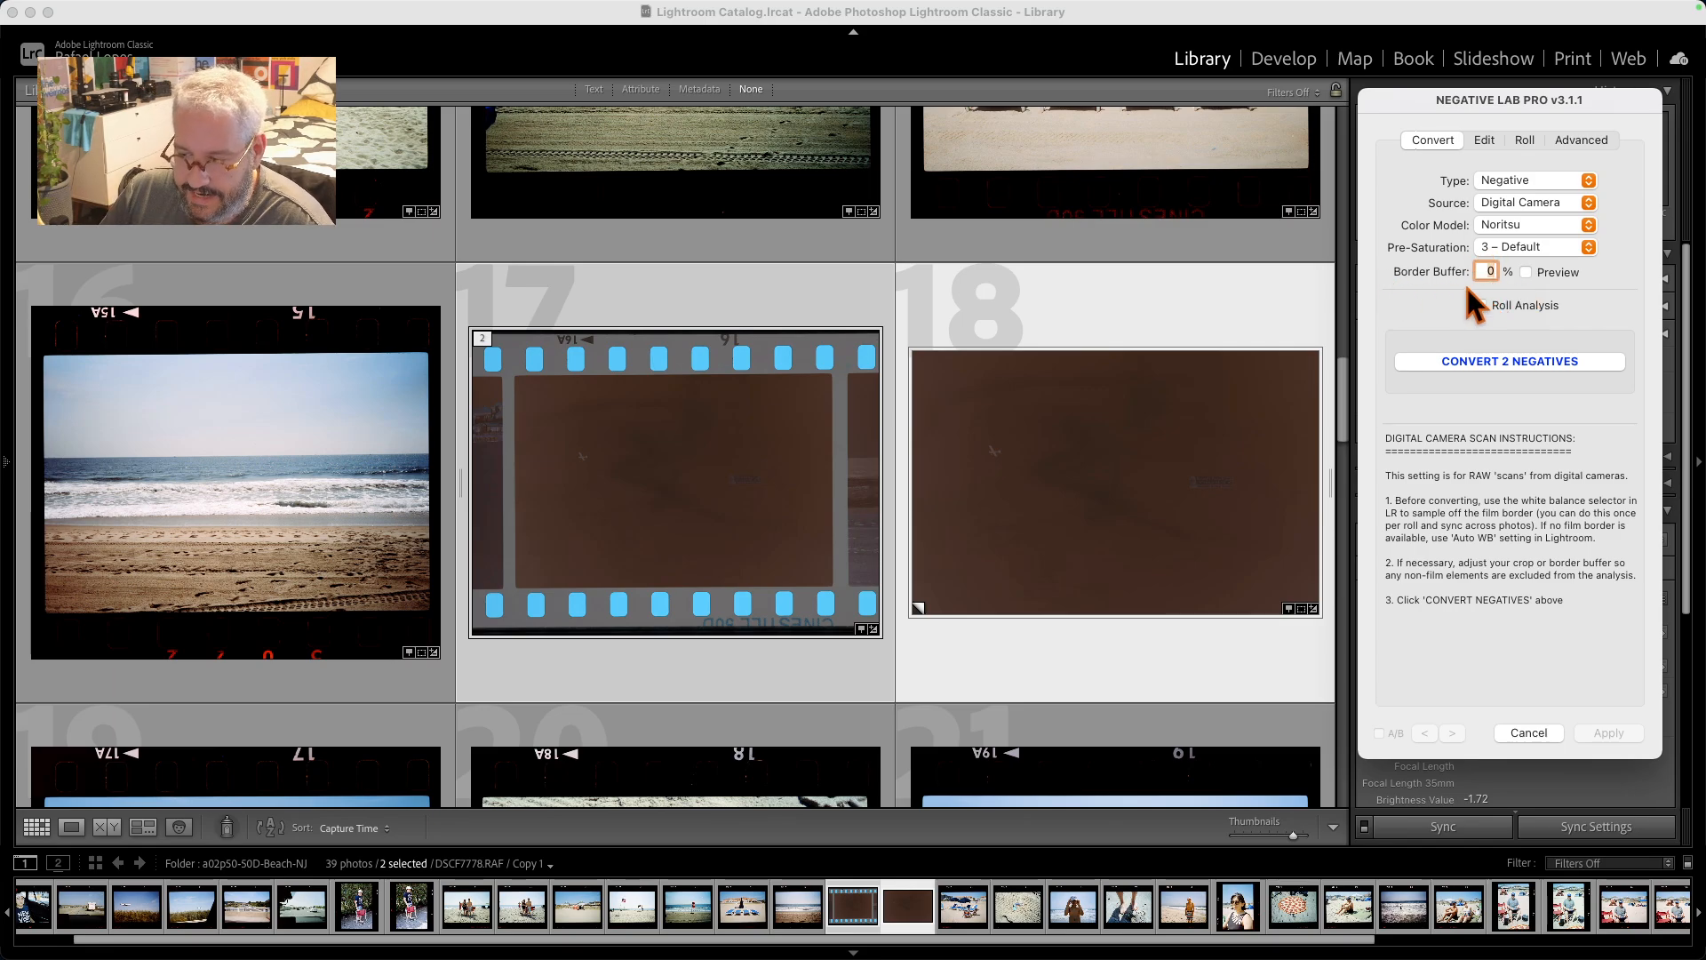
pyautogui.hotkey('ctrl', 'a')
pyautogui.moveTo(1427, 285); pyautogui.dragTo(1433, 399)
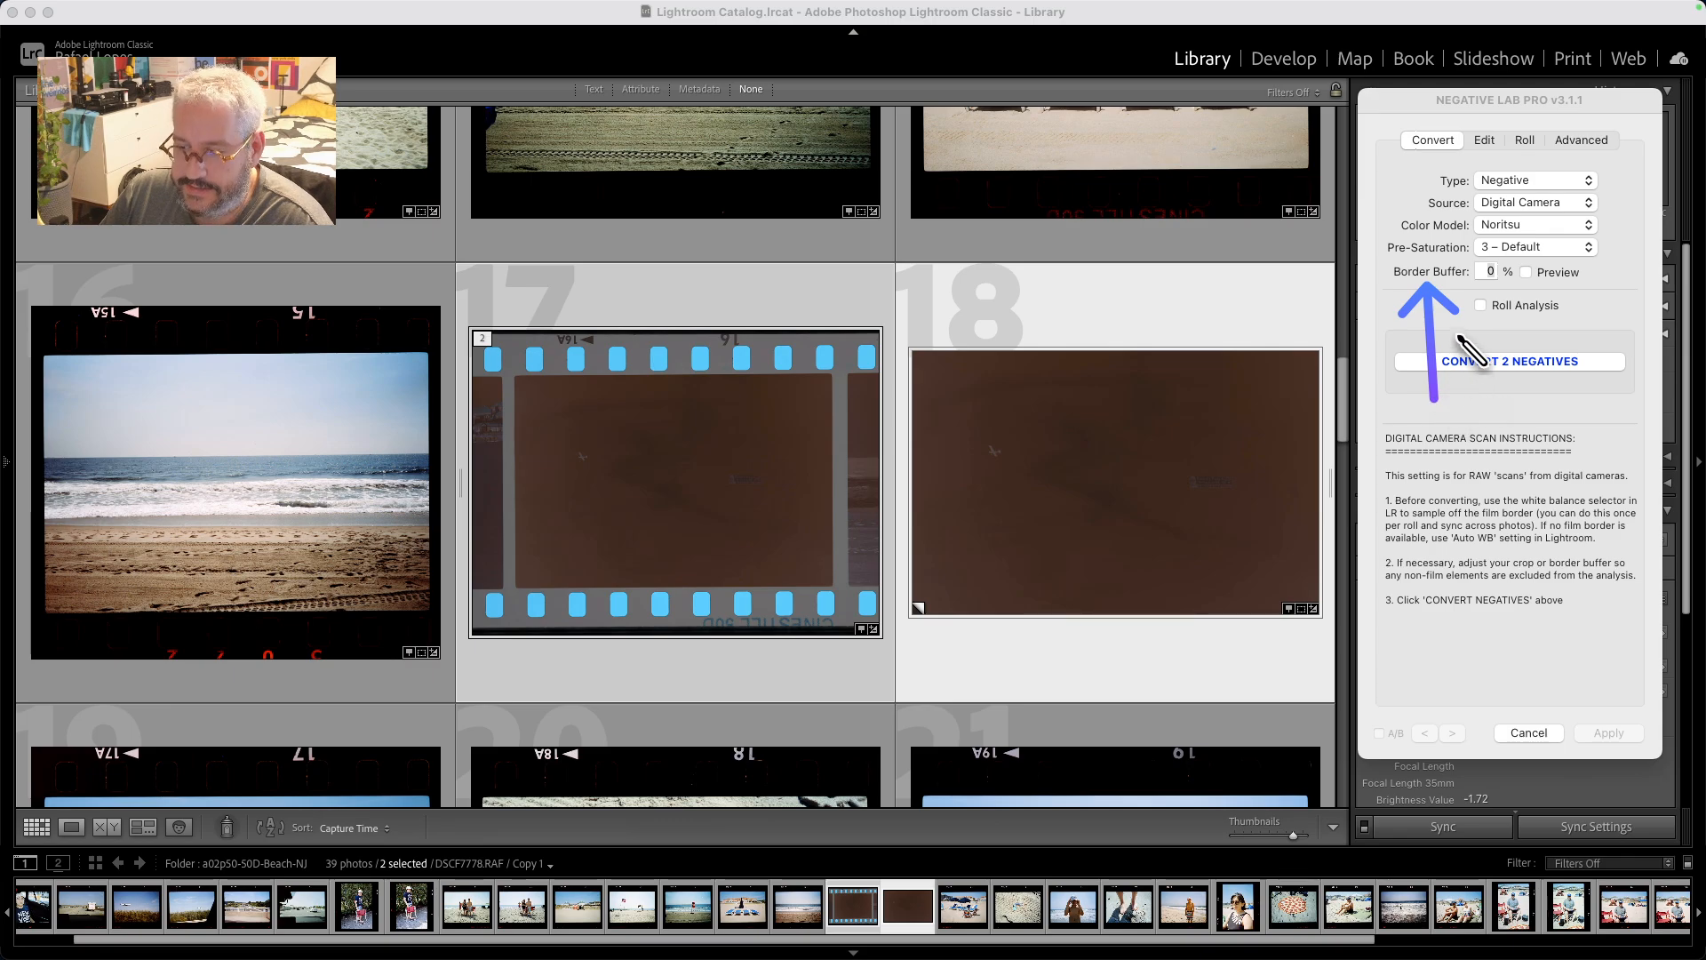
pyautogui.press('Escape')
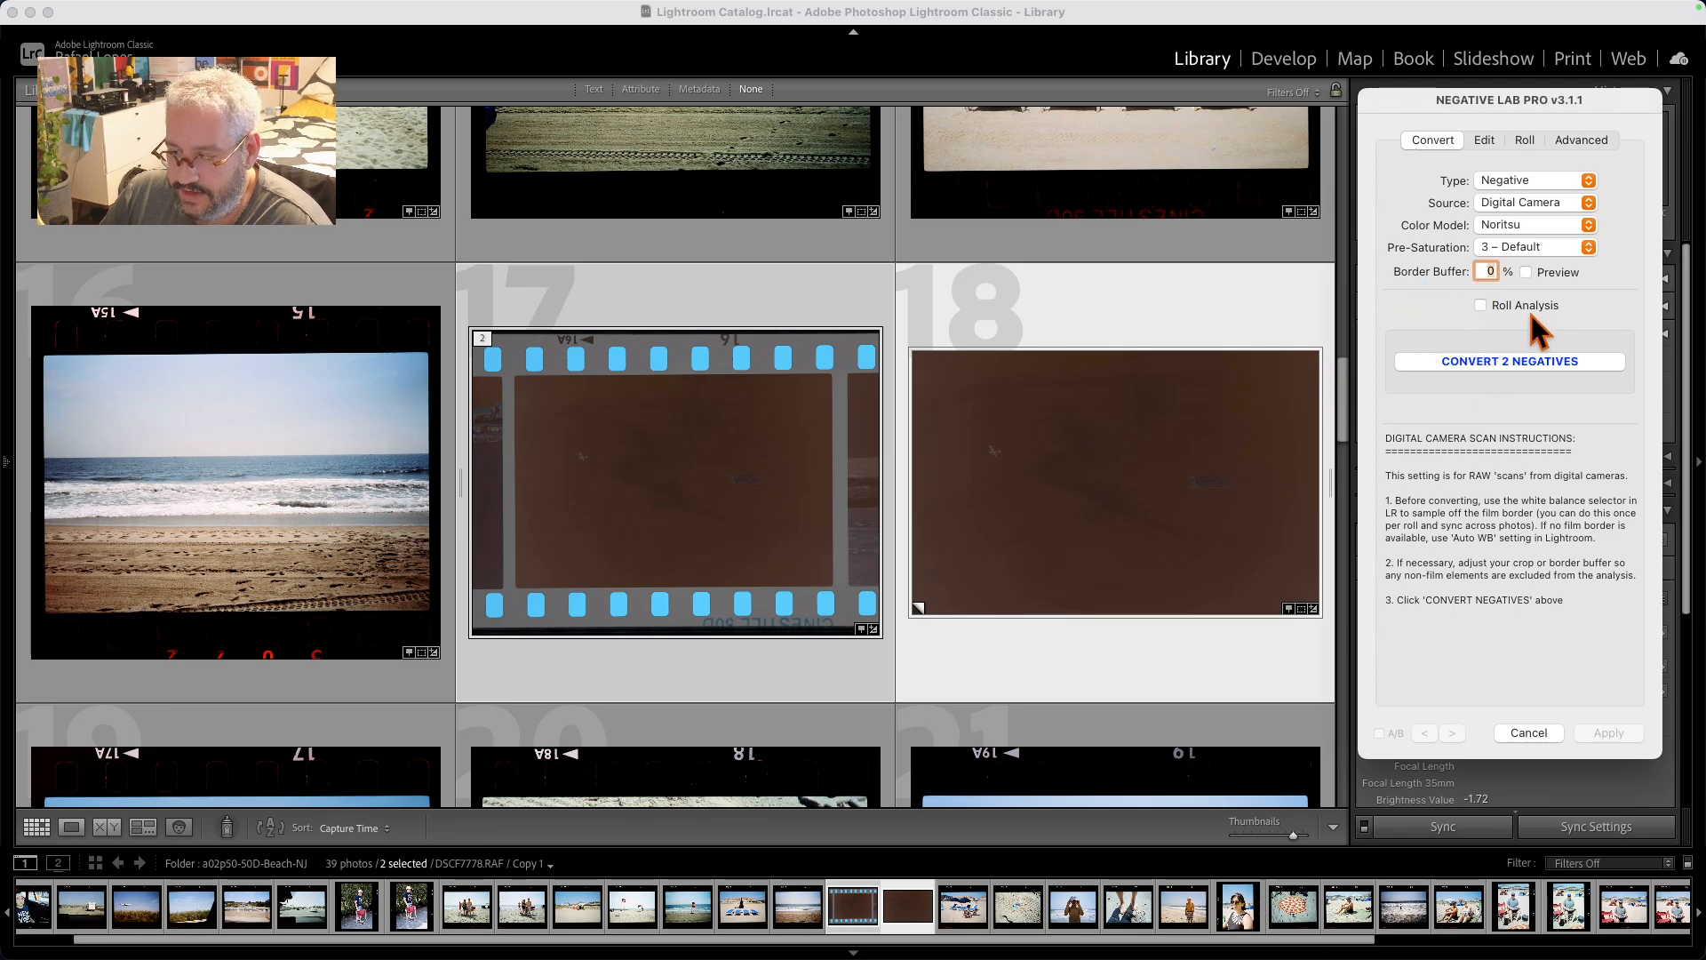
pyautogui.hotkey('ctrl', 'a')
pyautogui.moveTo(1546, 337); pyautogui.dragTo(1543, 484)
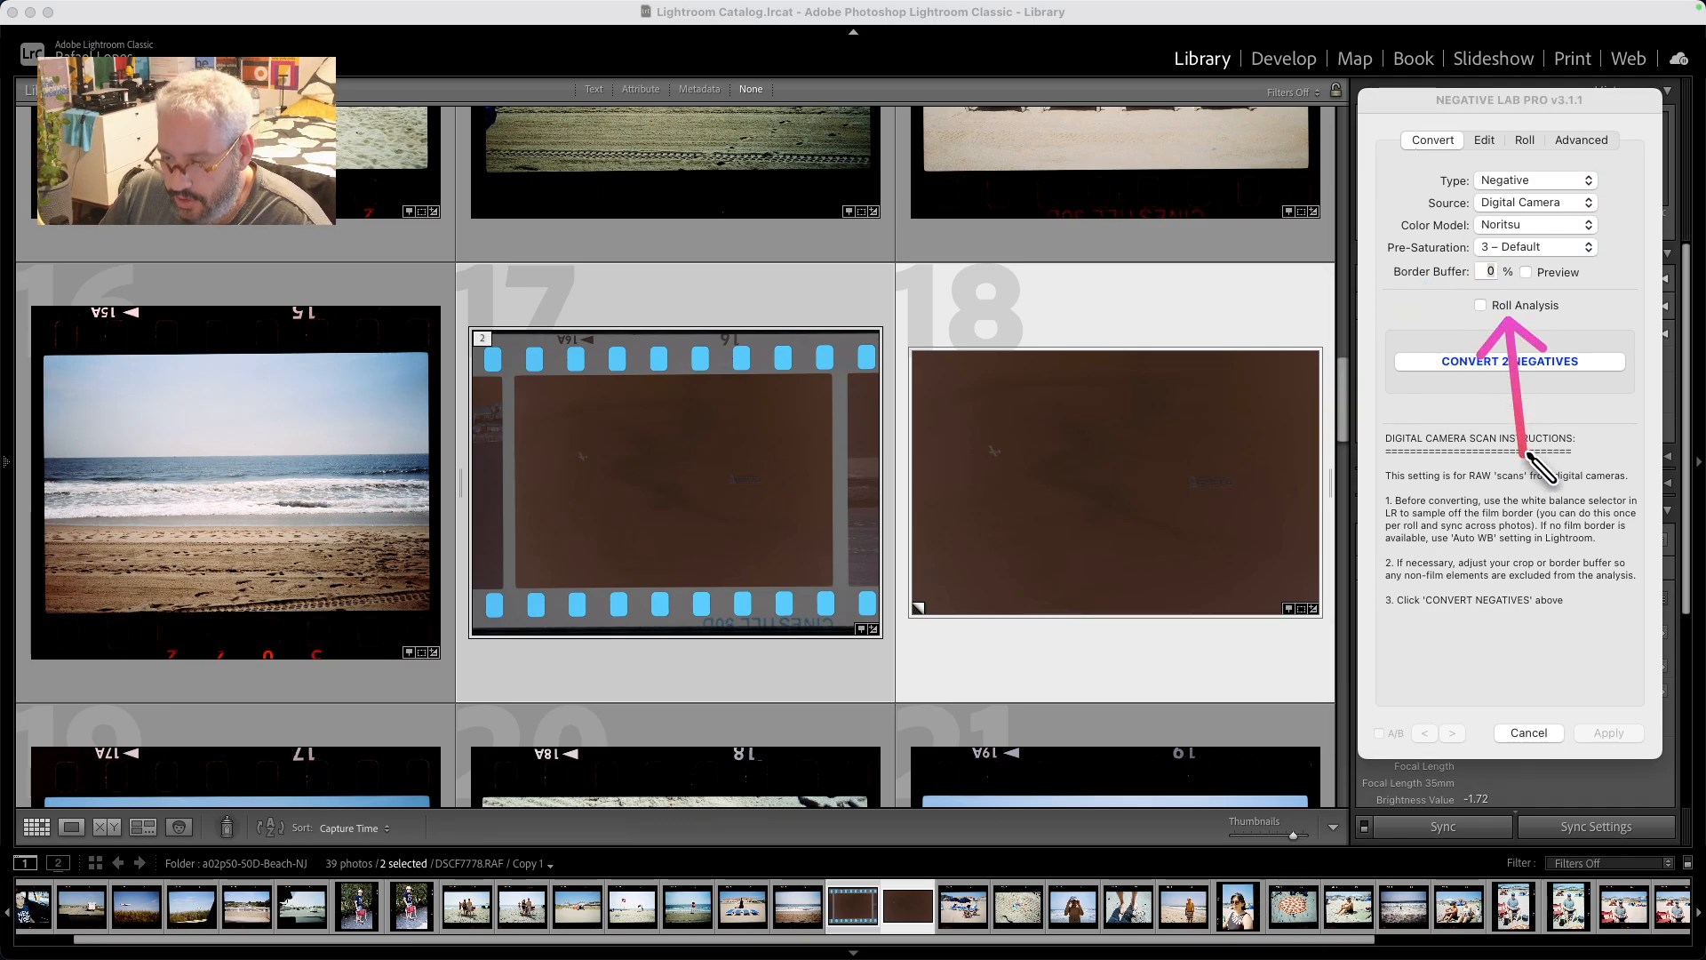
pyautogui.press('Escape')
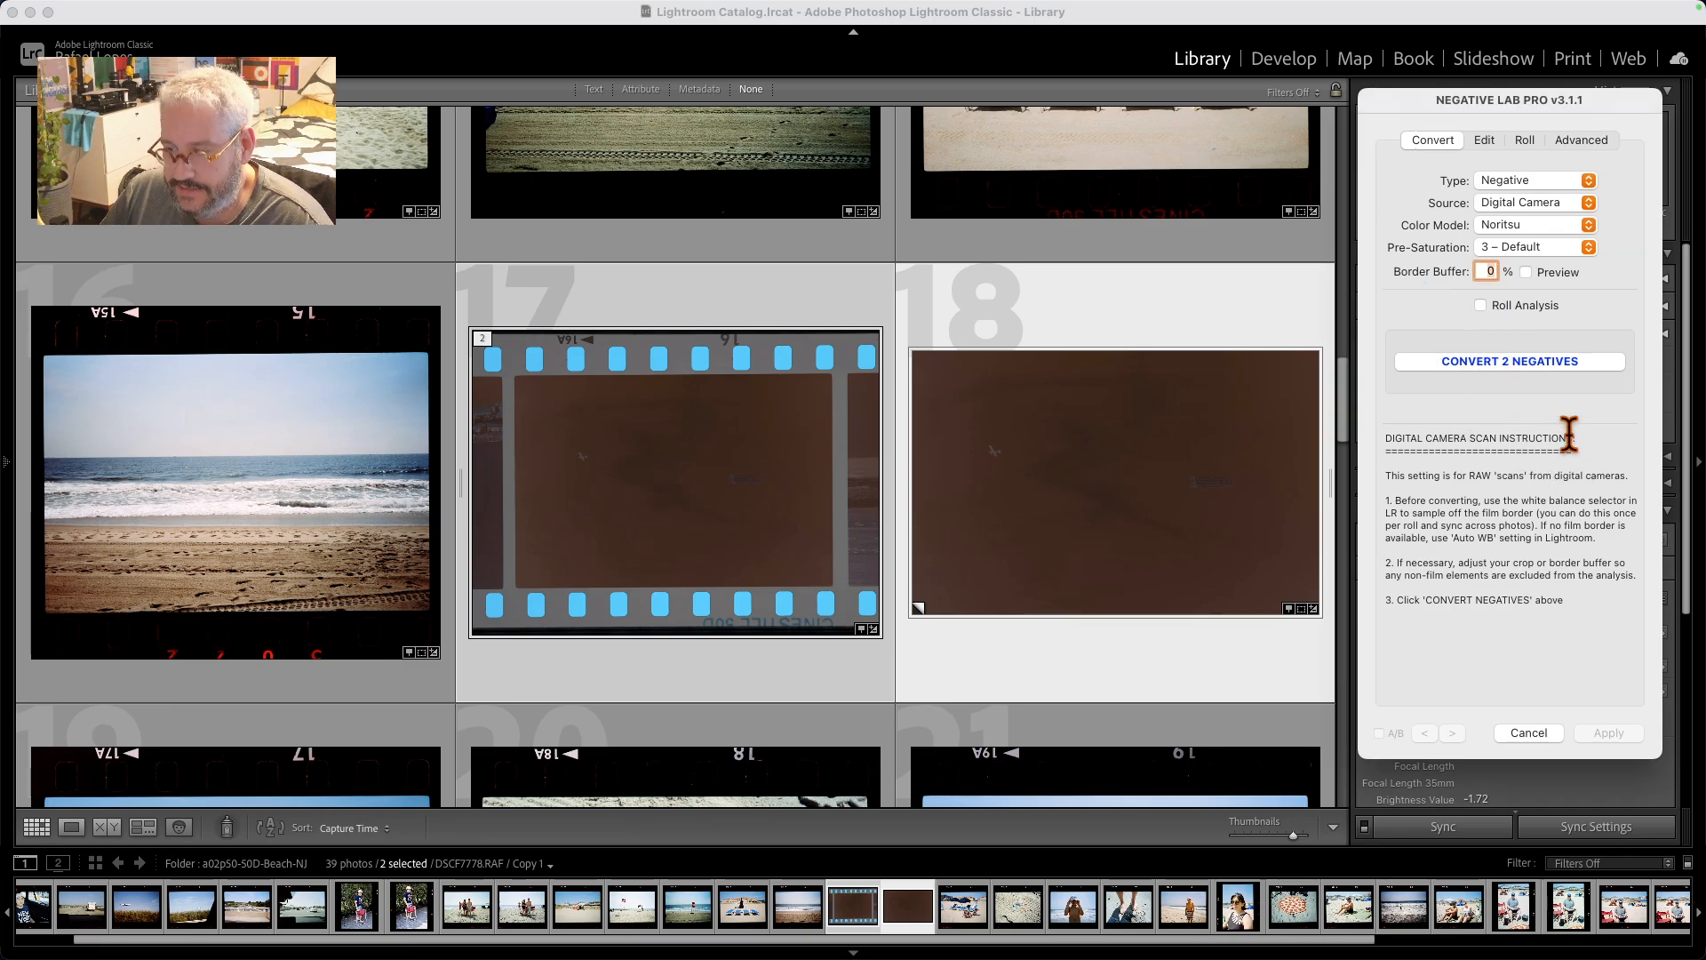
# Convert both selected negatives with 0% border buffer and no roll analysis, apply the conversion, and view each result enlarged.
pyautogui.click(1510, 361)
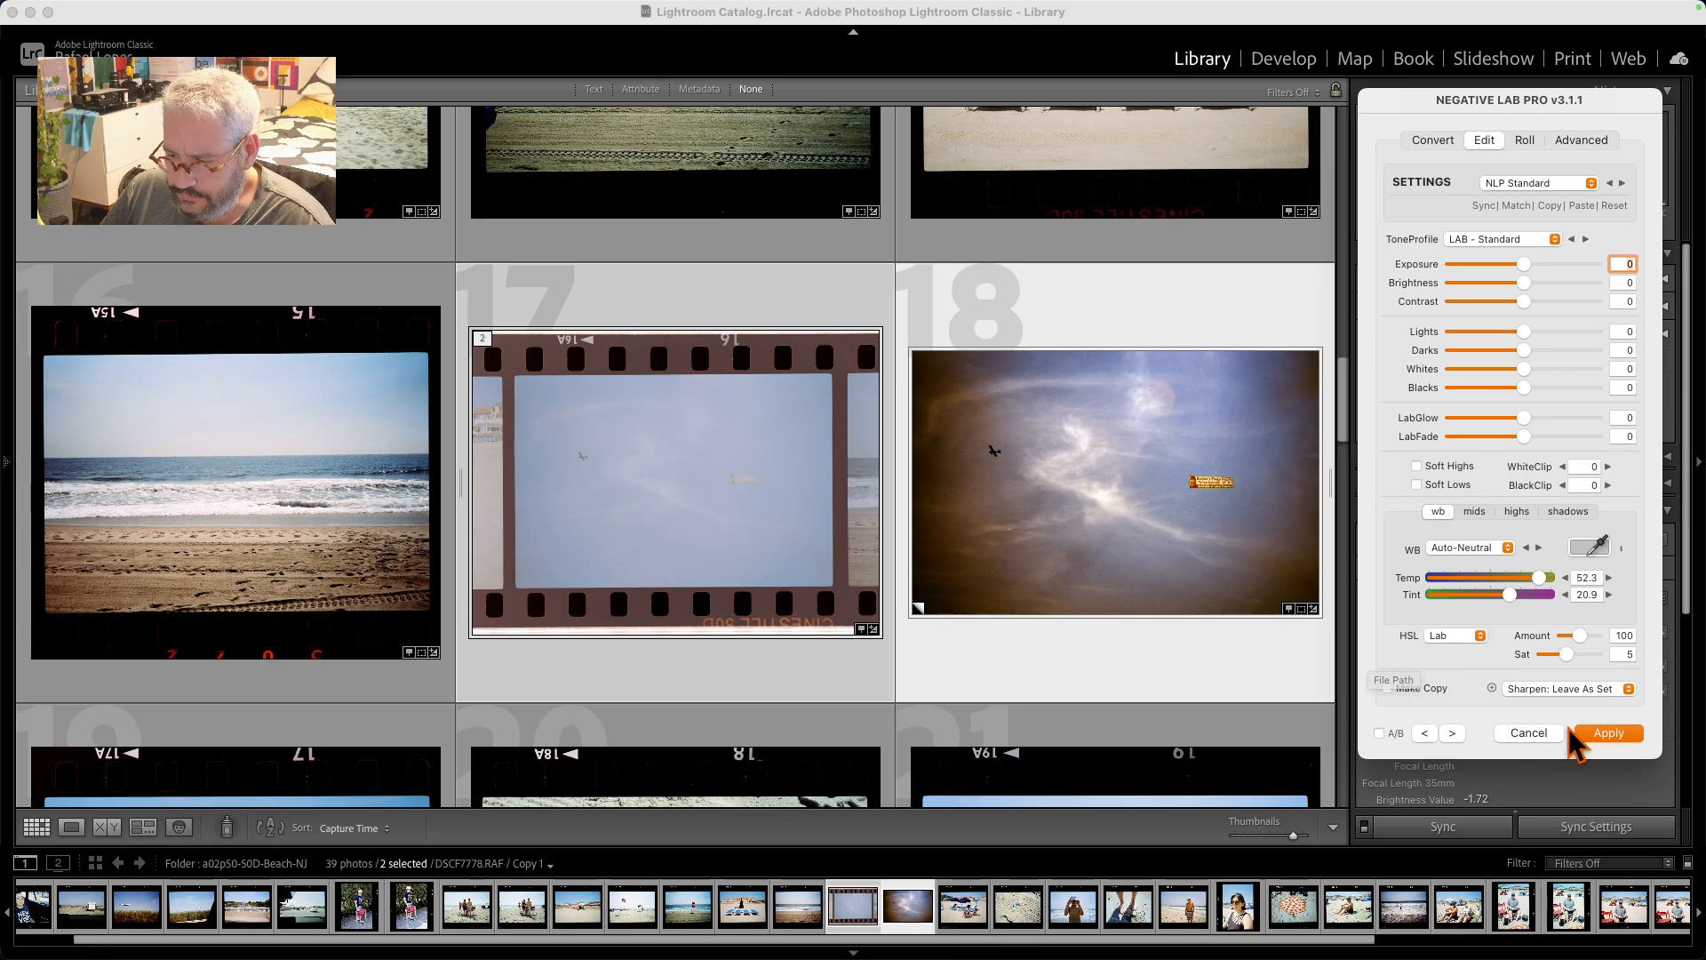
pyautogui.click(1606, 736)
pyautogui.doubleClick(624, 421)
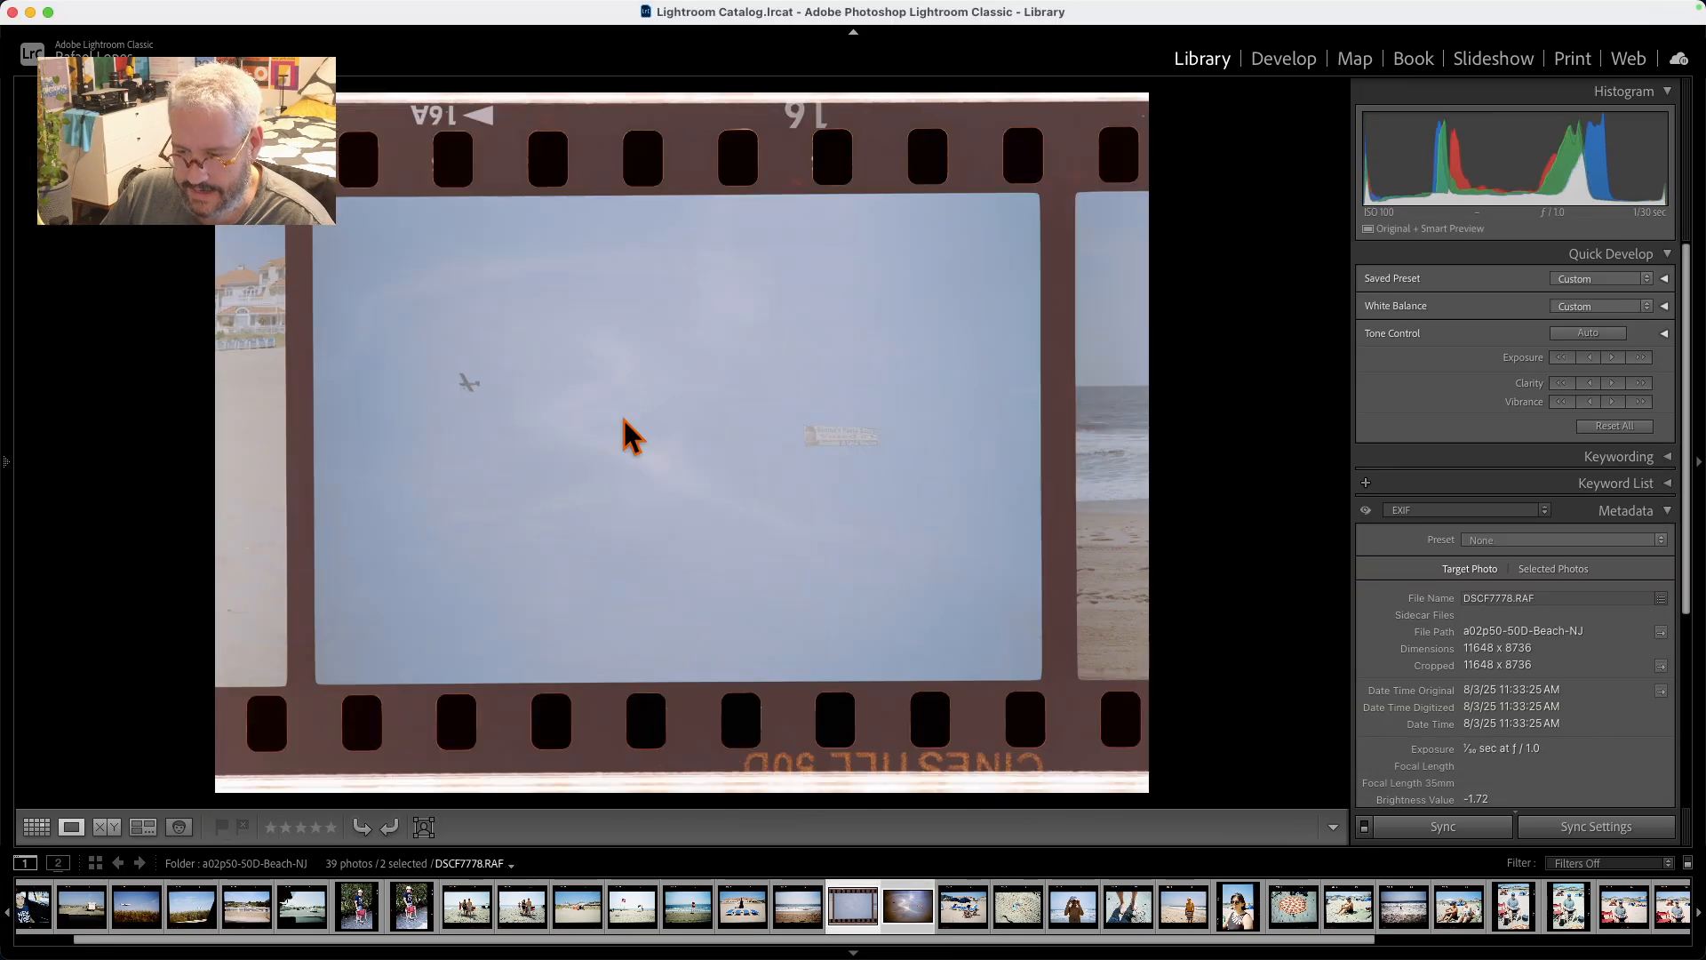
pyautogui.press('Right')
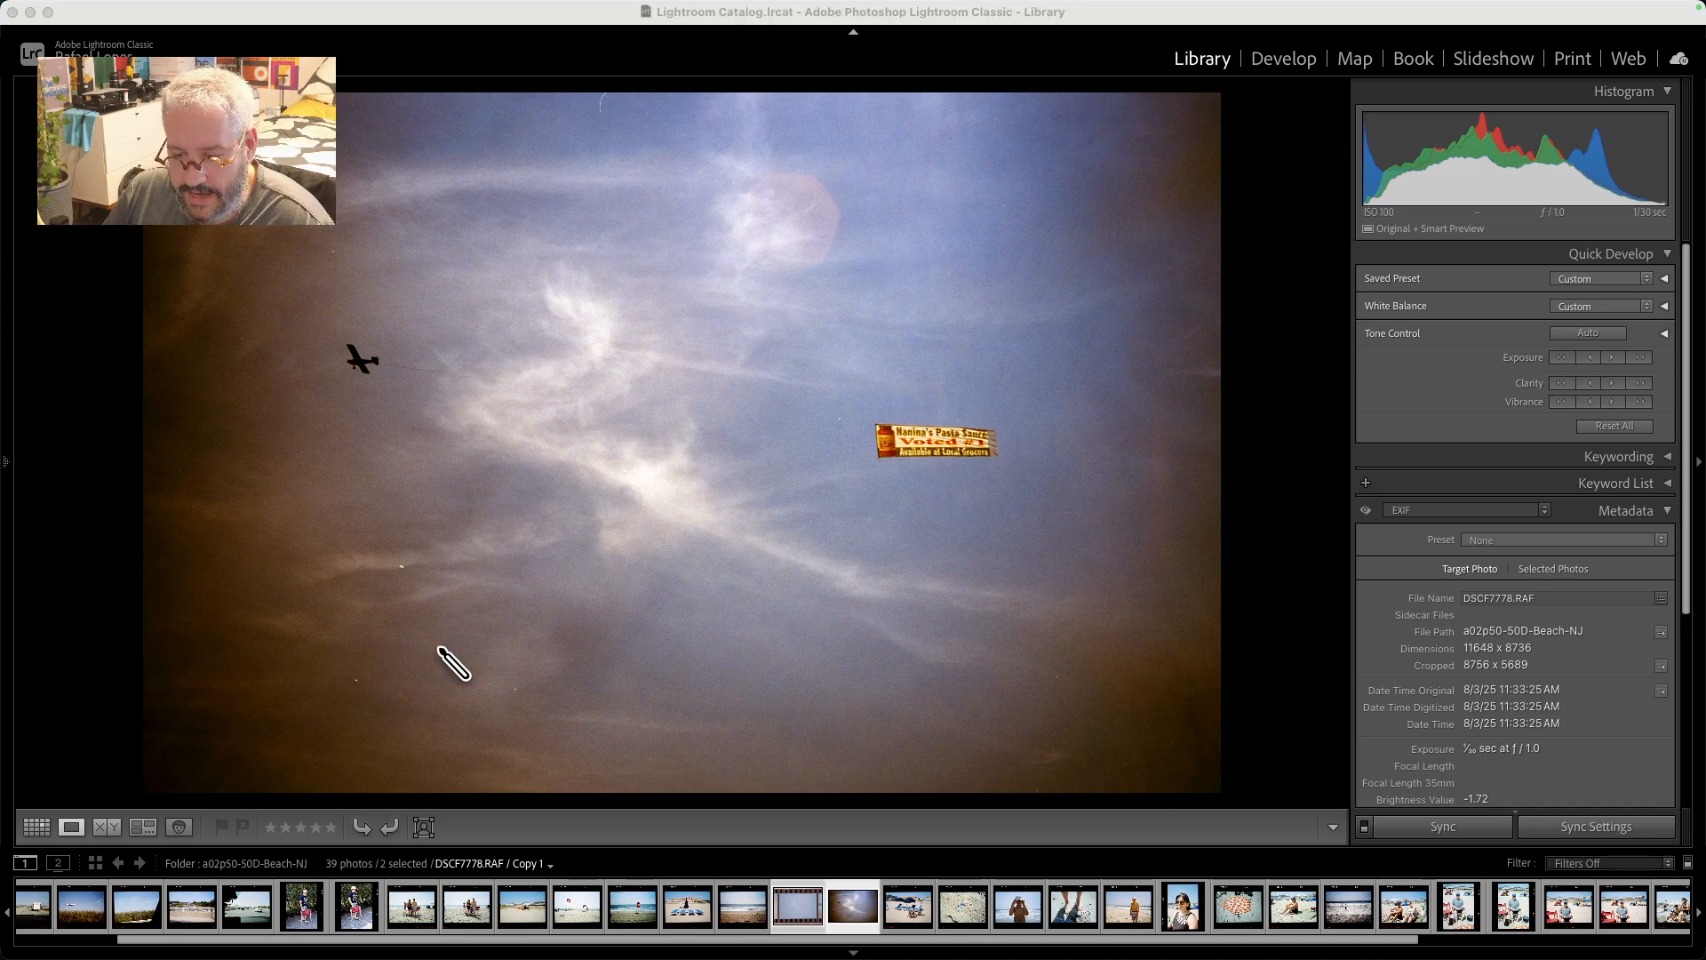
pyautogui.moveTo(350, 704); pyautogui.dragTo(504, 634)
pyautogui.moveTo(367, 179); pyautogui.dragTo(644, 353)
pyautogui.moveTo(1163, 194); pyautogui.dragTo(1074, 324)
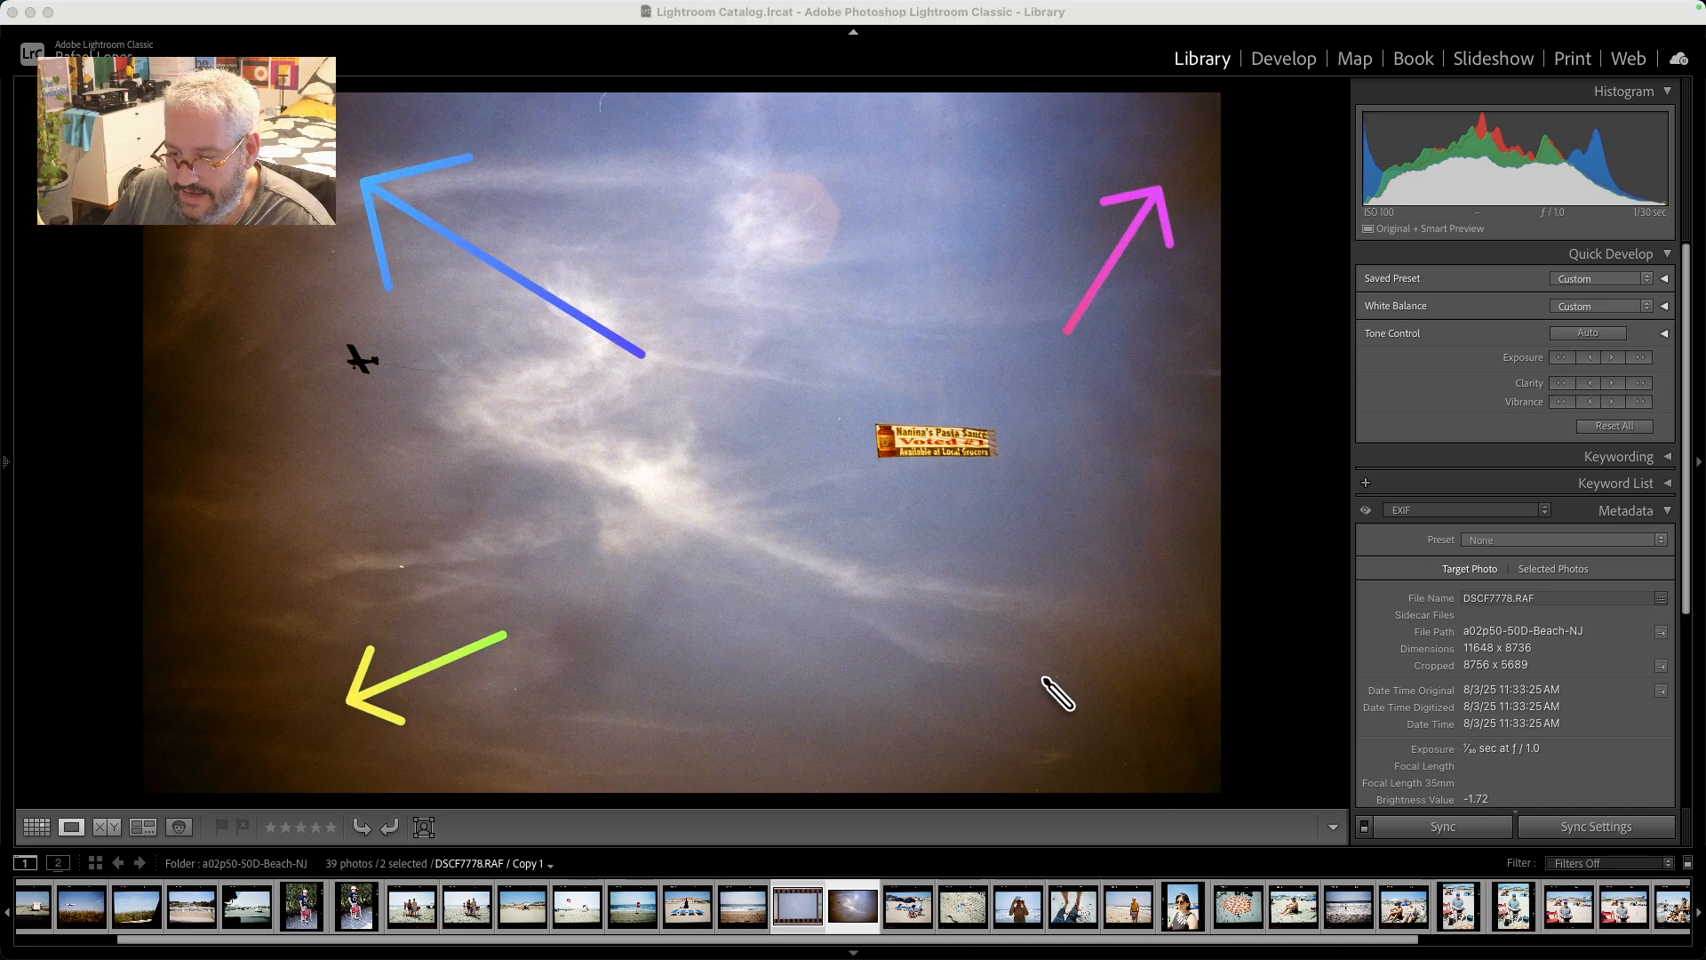
pyautogui.moveTo(1078, 621); pyautogui.dragTo(942, 496)
pyautogui.press('Escape')
# Compare the red channel tone curves of the uncropped and cropped conversions in the Develop module.
pyautogui.press('d')
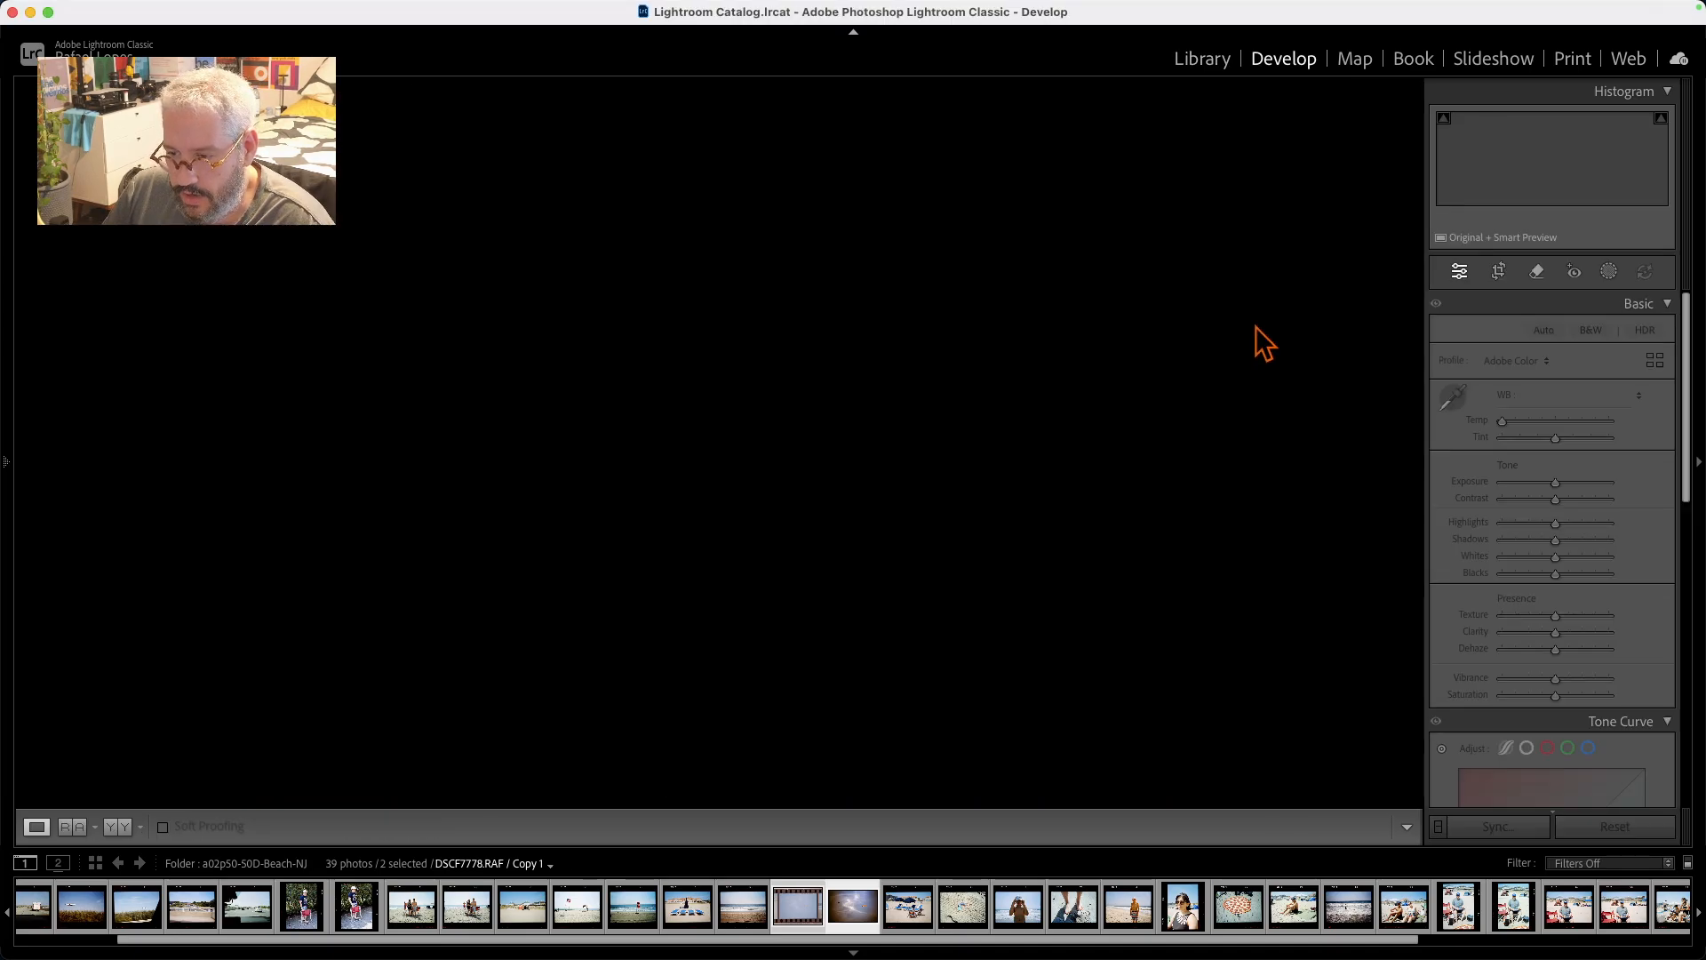
pyautogui.click(1664, 304)
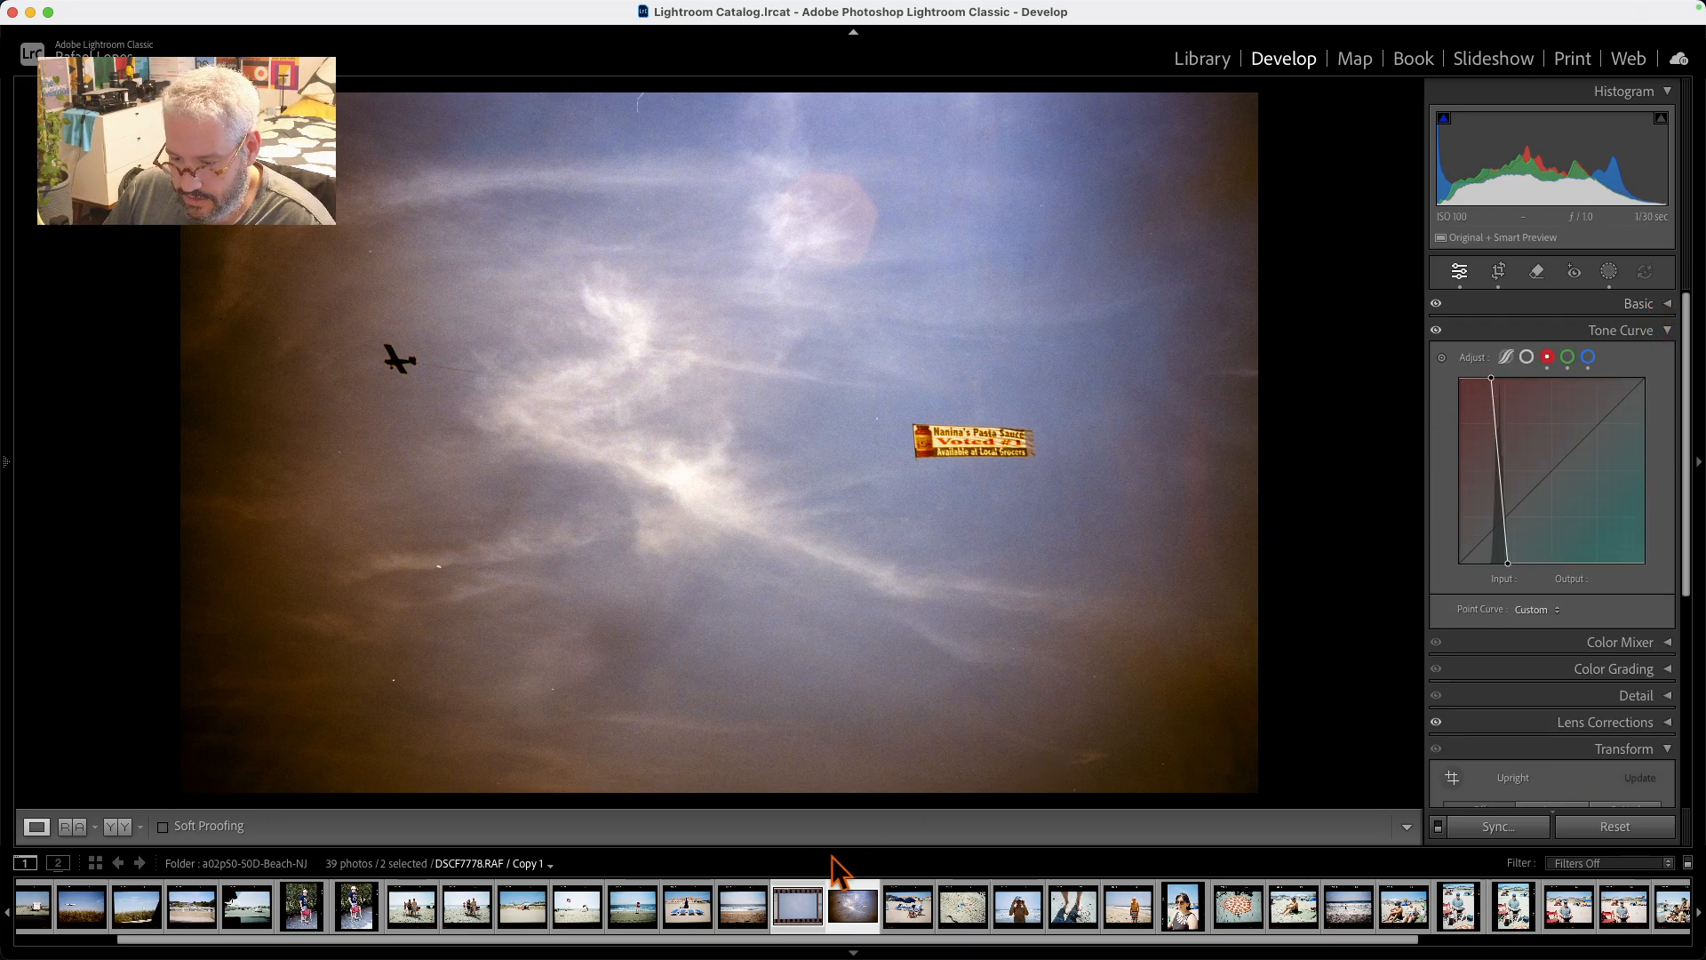
pyautogui.click(805, 908)
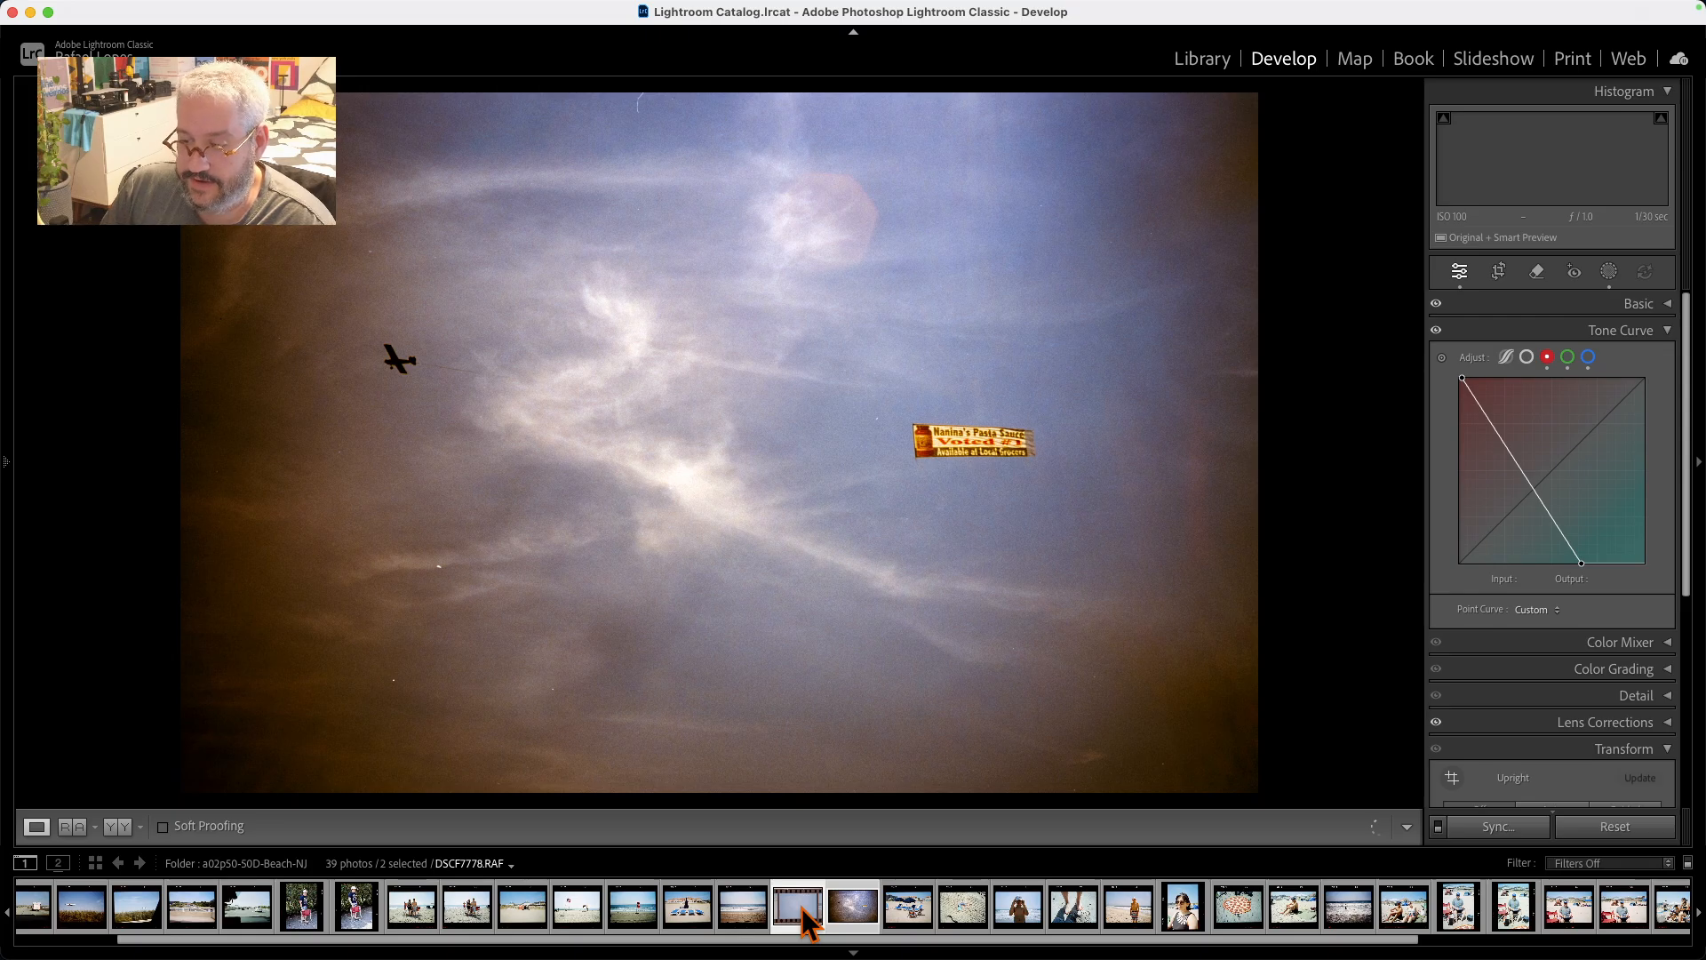
pyautogui.press('Right')
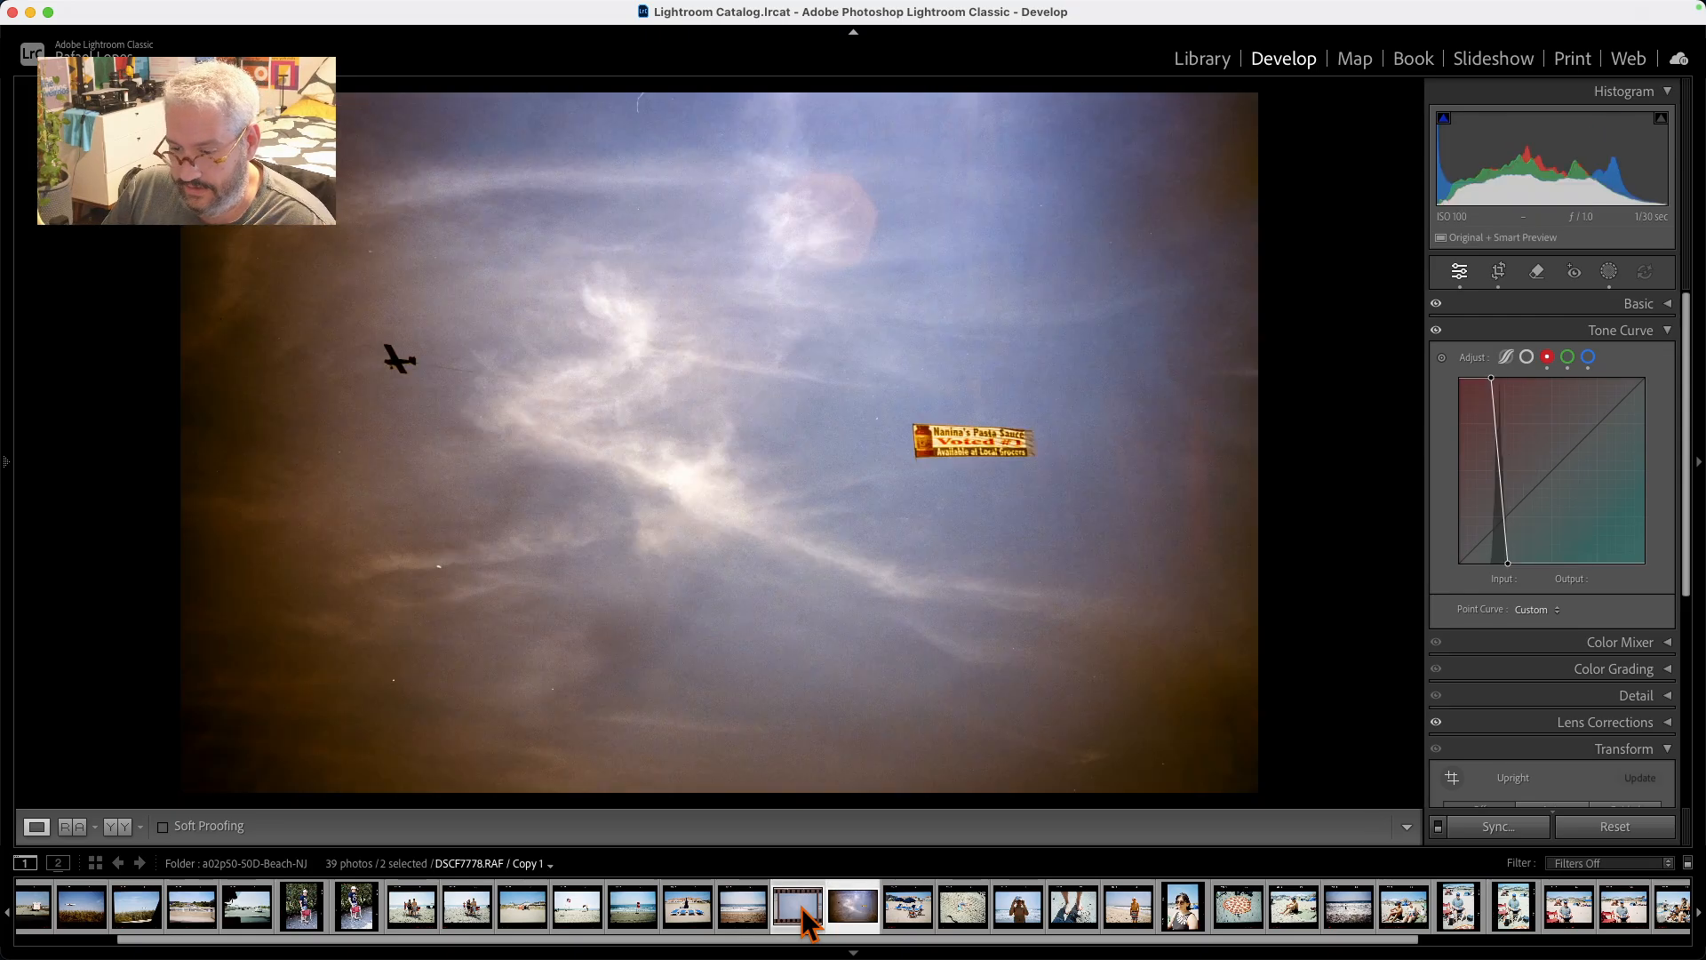
pyautogui.press('Left')
pyautogui.press('Right')
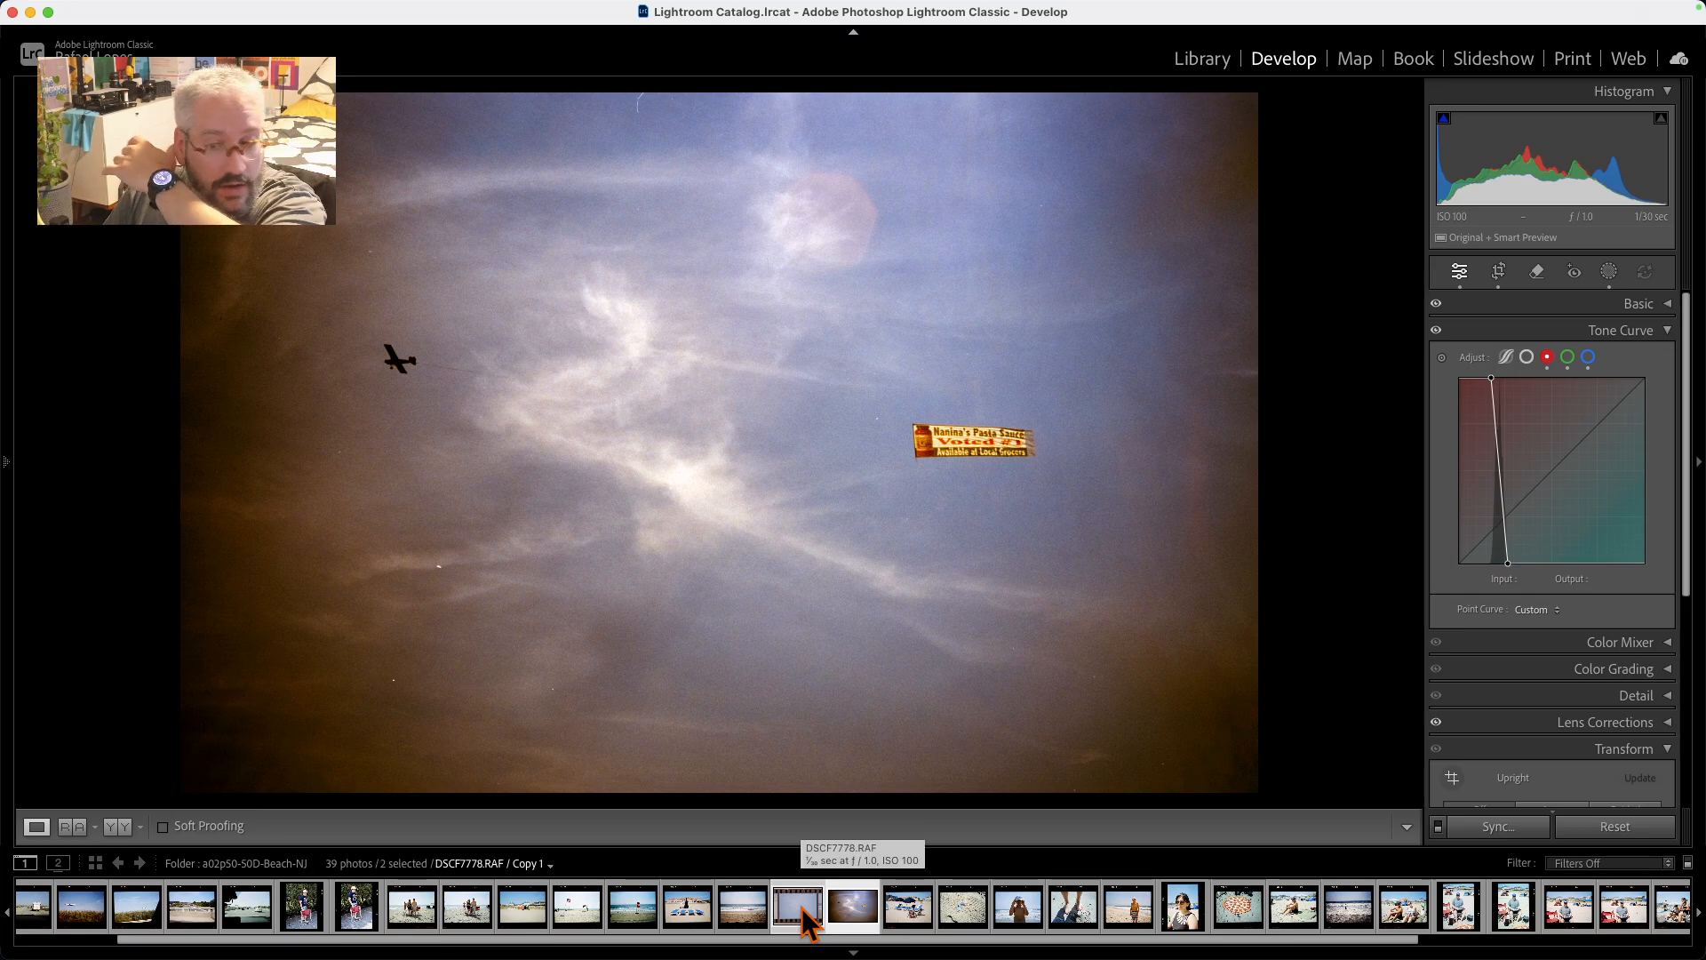
pyautogui.press('Left')
pyautogui.press('Right')
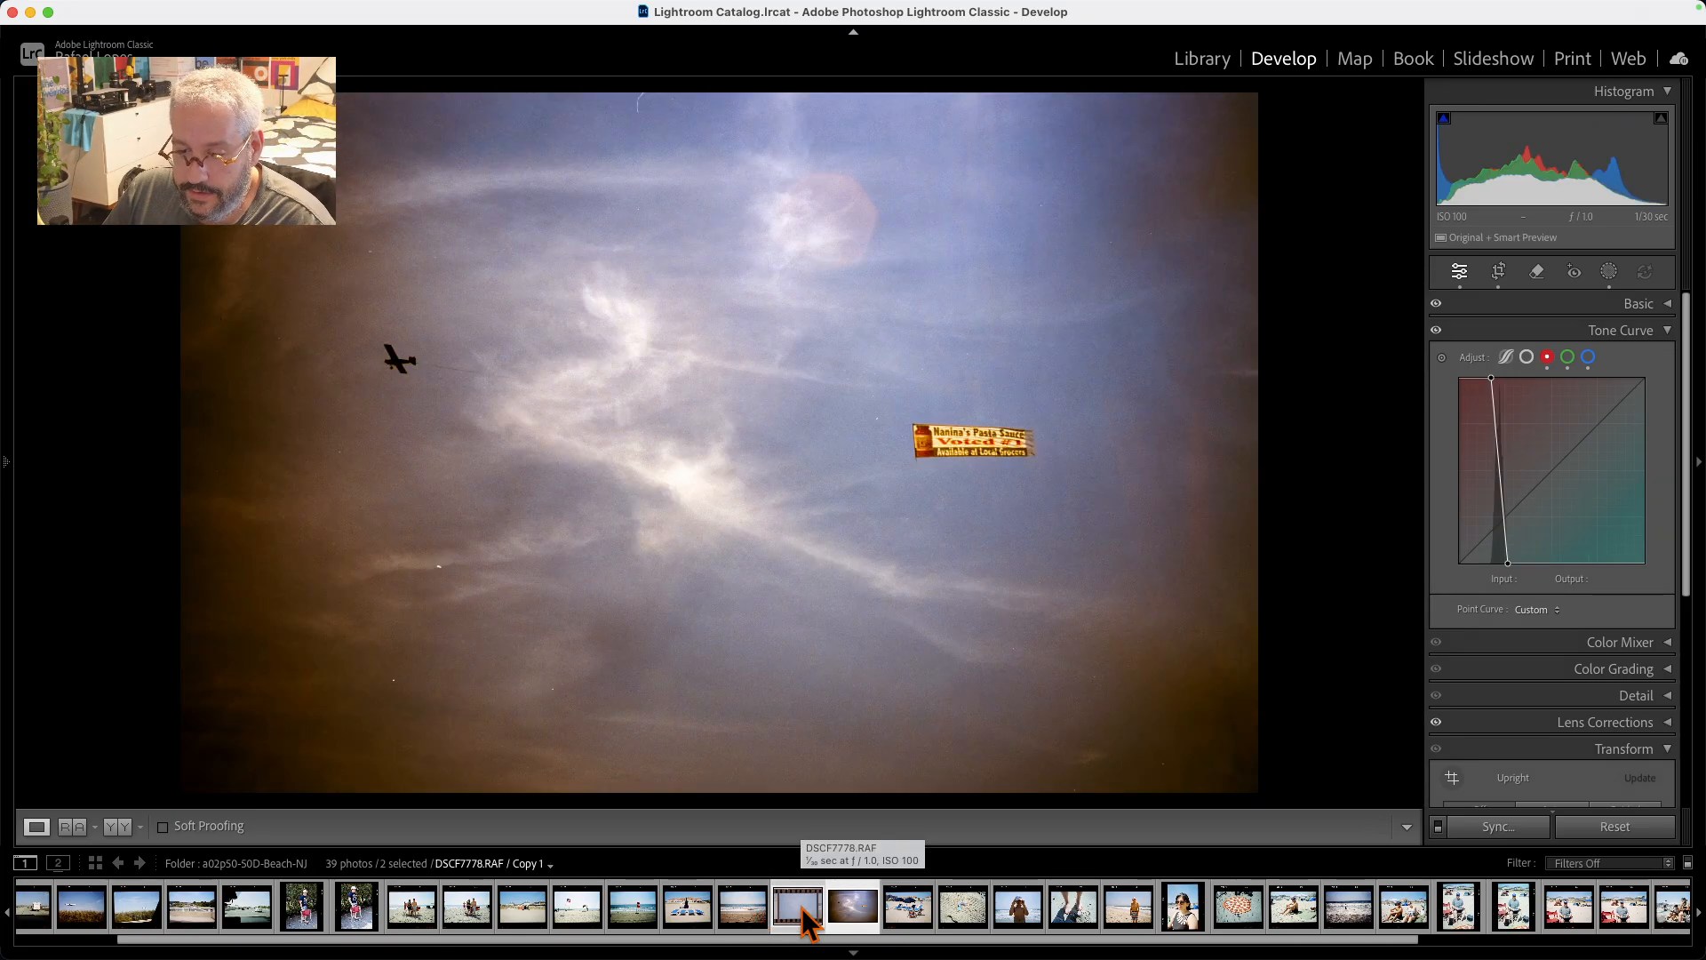
pyautogui.press('Left')
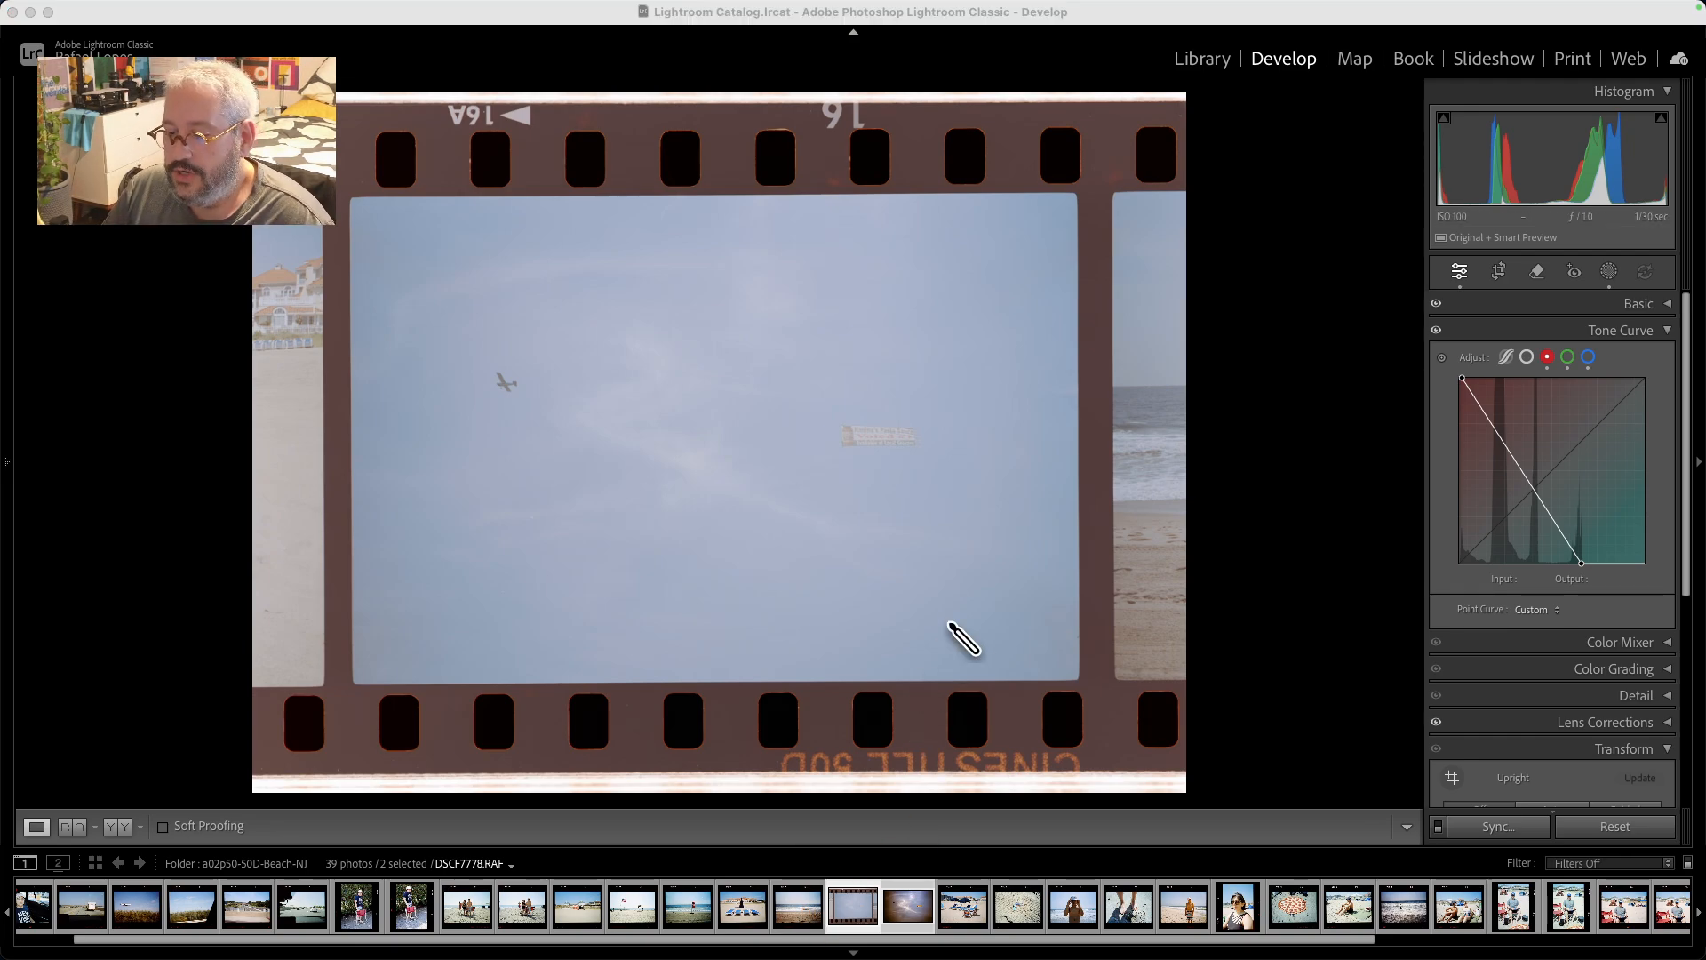
pyautogui.moveTo(951, 625); pyautogui.dragTo(1006, 590)
pyautogui.moveTo(848, 613); pyautogui.dragTo(775, 615)
pyautogui.moveTo(653, 591); pyautogui.dragTo(613, 613)
pyautogui.moveTo(523, 582); pyautogui.dragTo(511, 556)
pyautogui.moveTo(605, 455); pyautogui.dragTo(682, 334)
pyautogui.moveTo(871, 285); pyautogui.dragTo(892, 282)
pyautogui.moveTo(971, 274); pyautogui.dragTo(998, 296)
pyautogui.moveTo(998, 437); pyautogui.dragTo(999, 486)
pyautogui.moveTo(500, 292); pyautogui.dragTo(407, 258)
pyautogui.press('Escape')
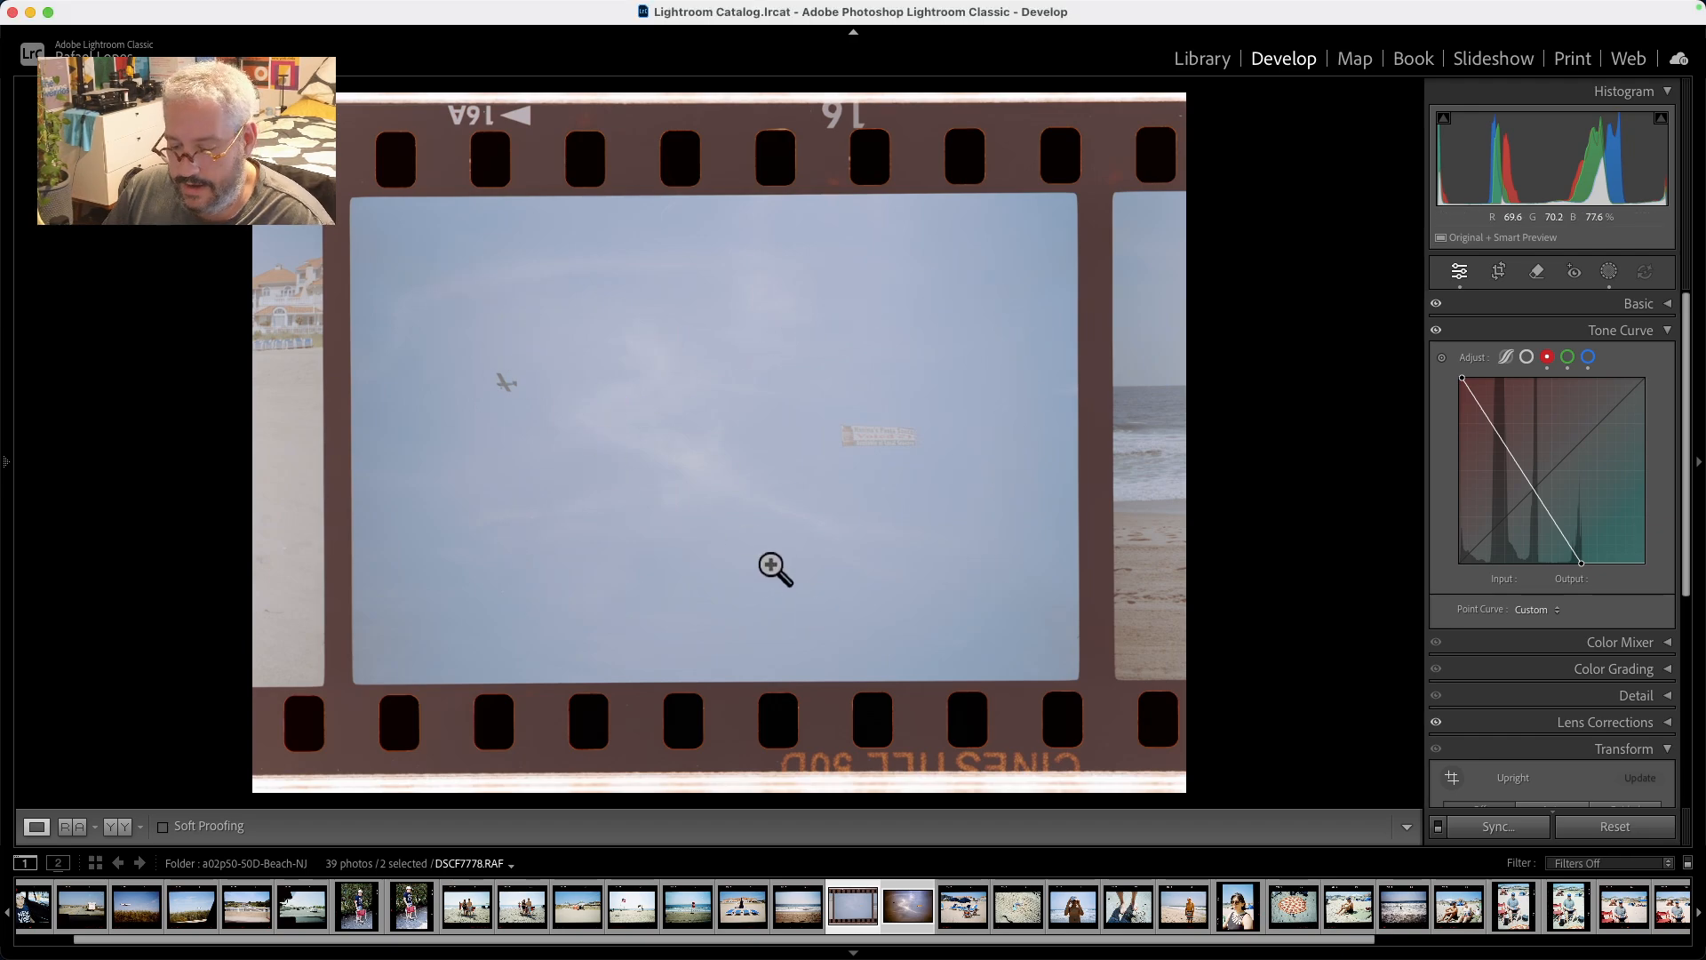
# Reopen Negative Lab Pro for the two conversions and apply the Raf50D-Darker user preset to the uncropped frame.
pyautogui.hotkey('ctrl', 'n')
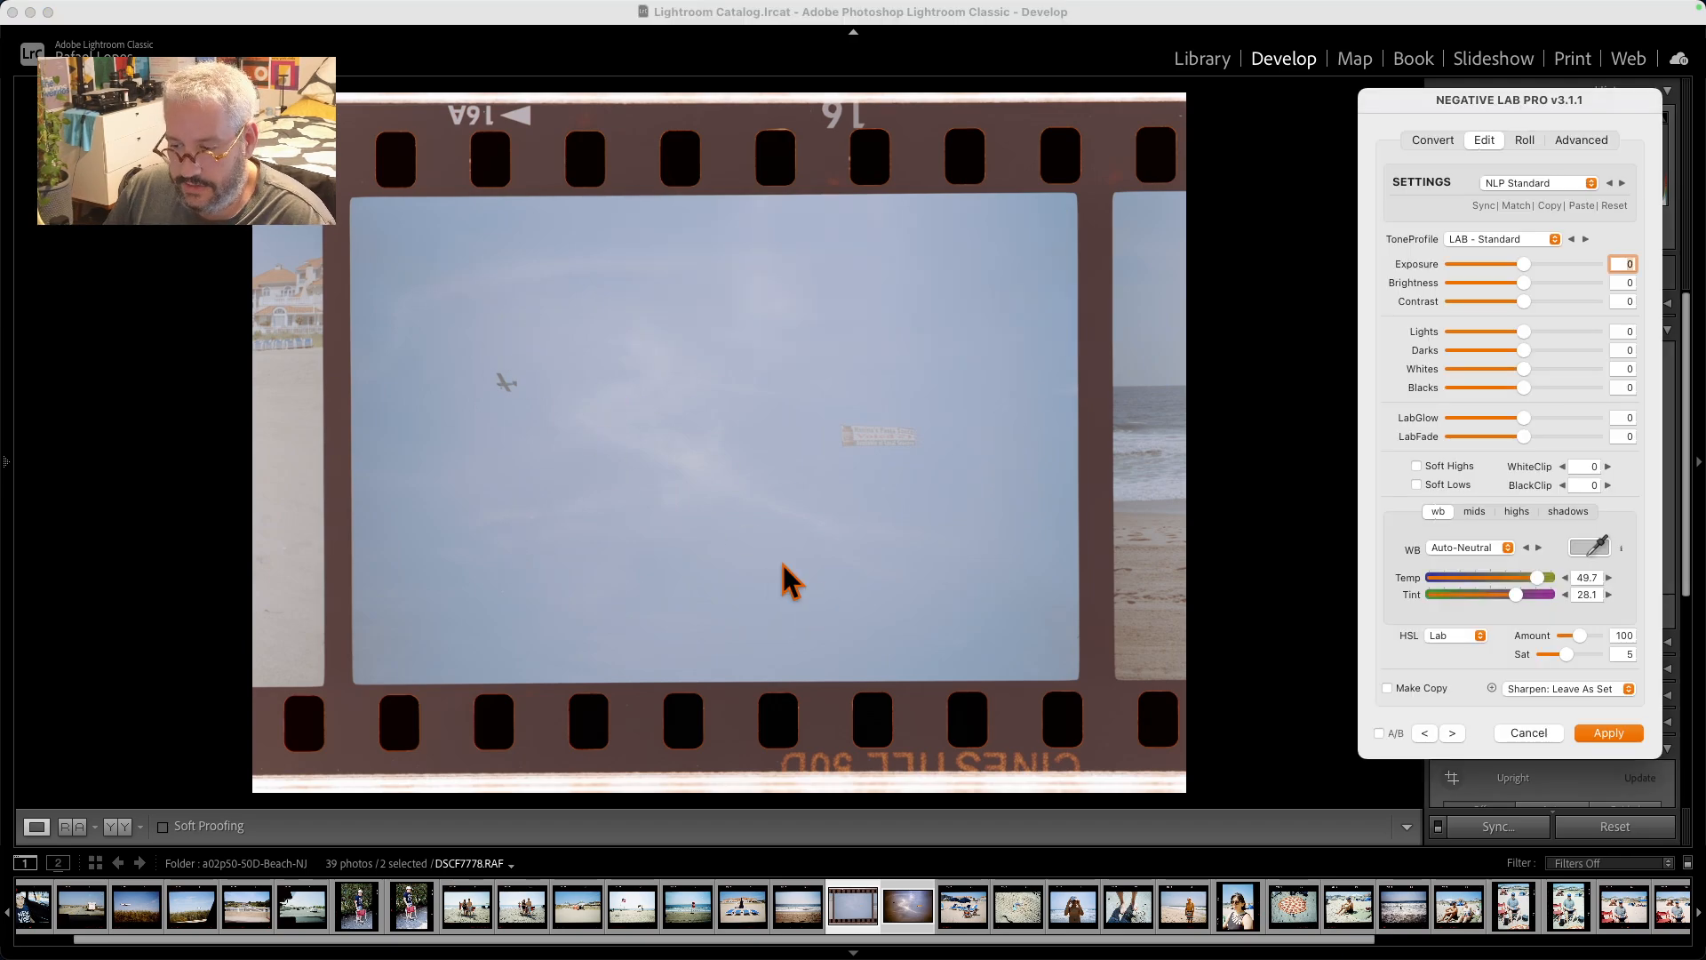
pyautogui.click(1450, 731)
pyautogui.click(1453, 732)
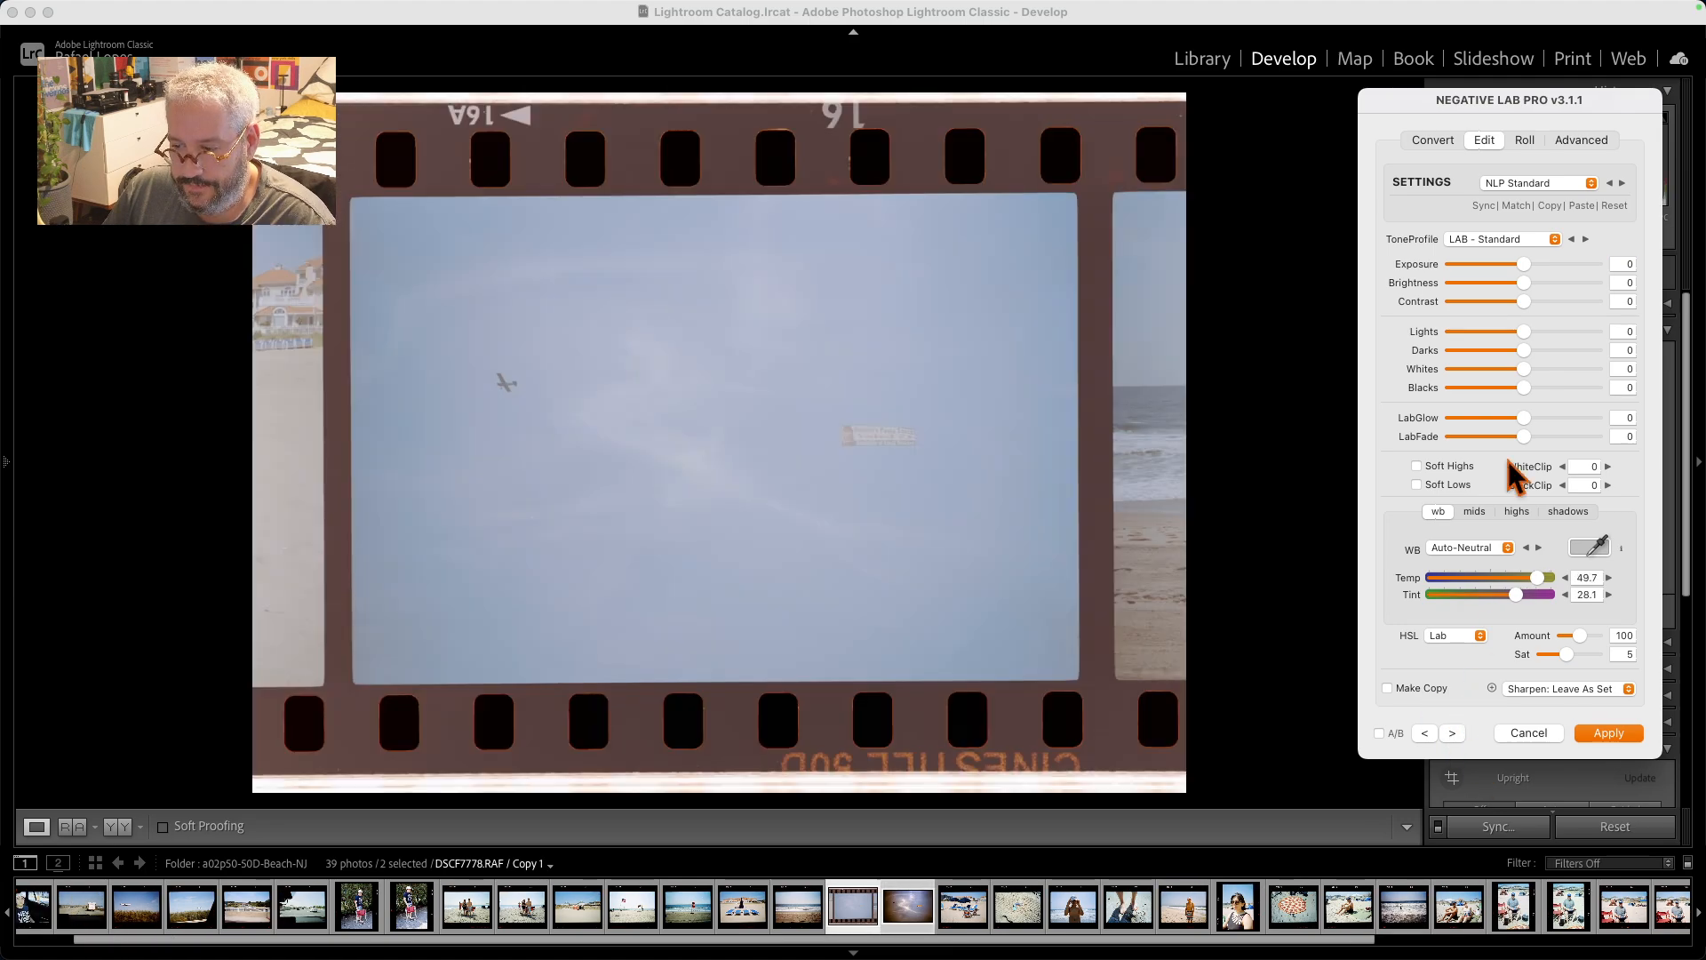
pyautogui.click(1551, 238)
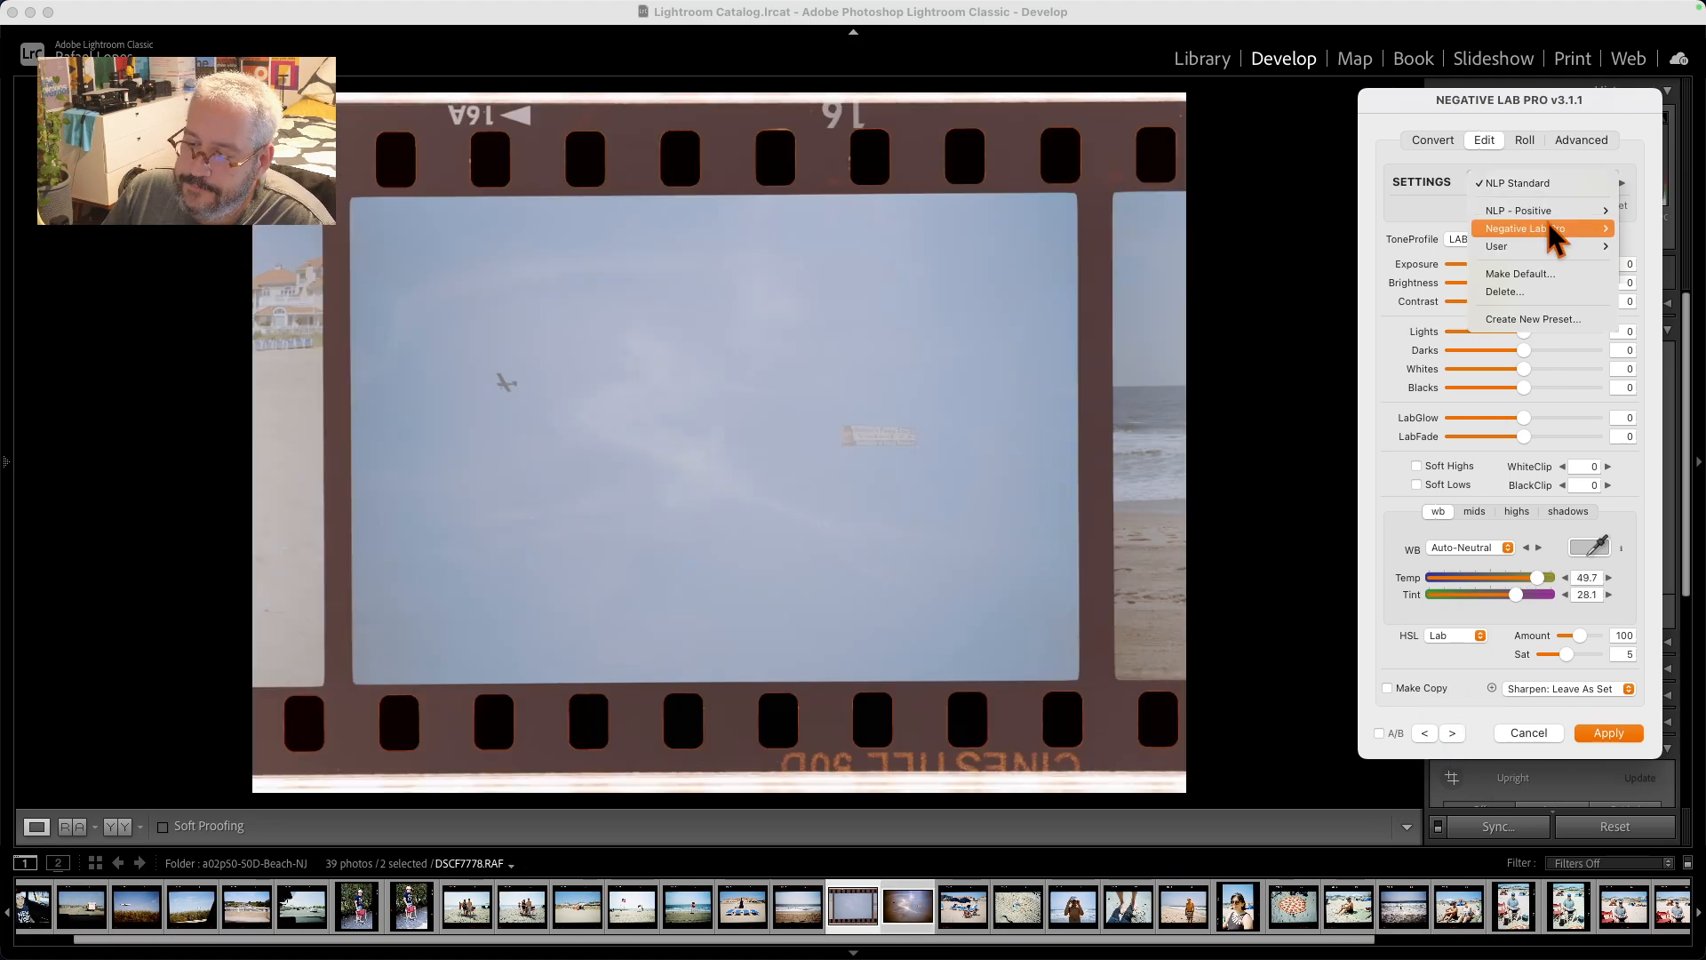
pyautogui.click(1359, 196)
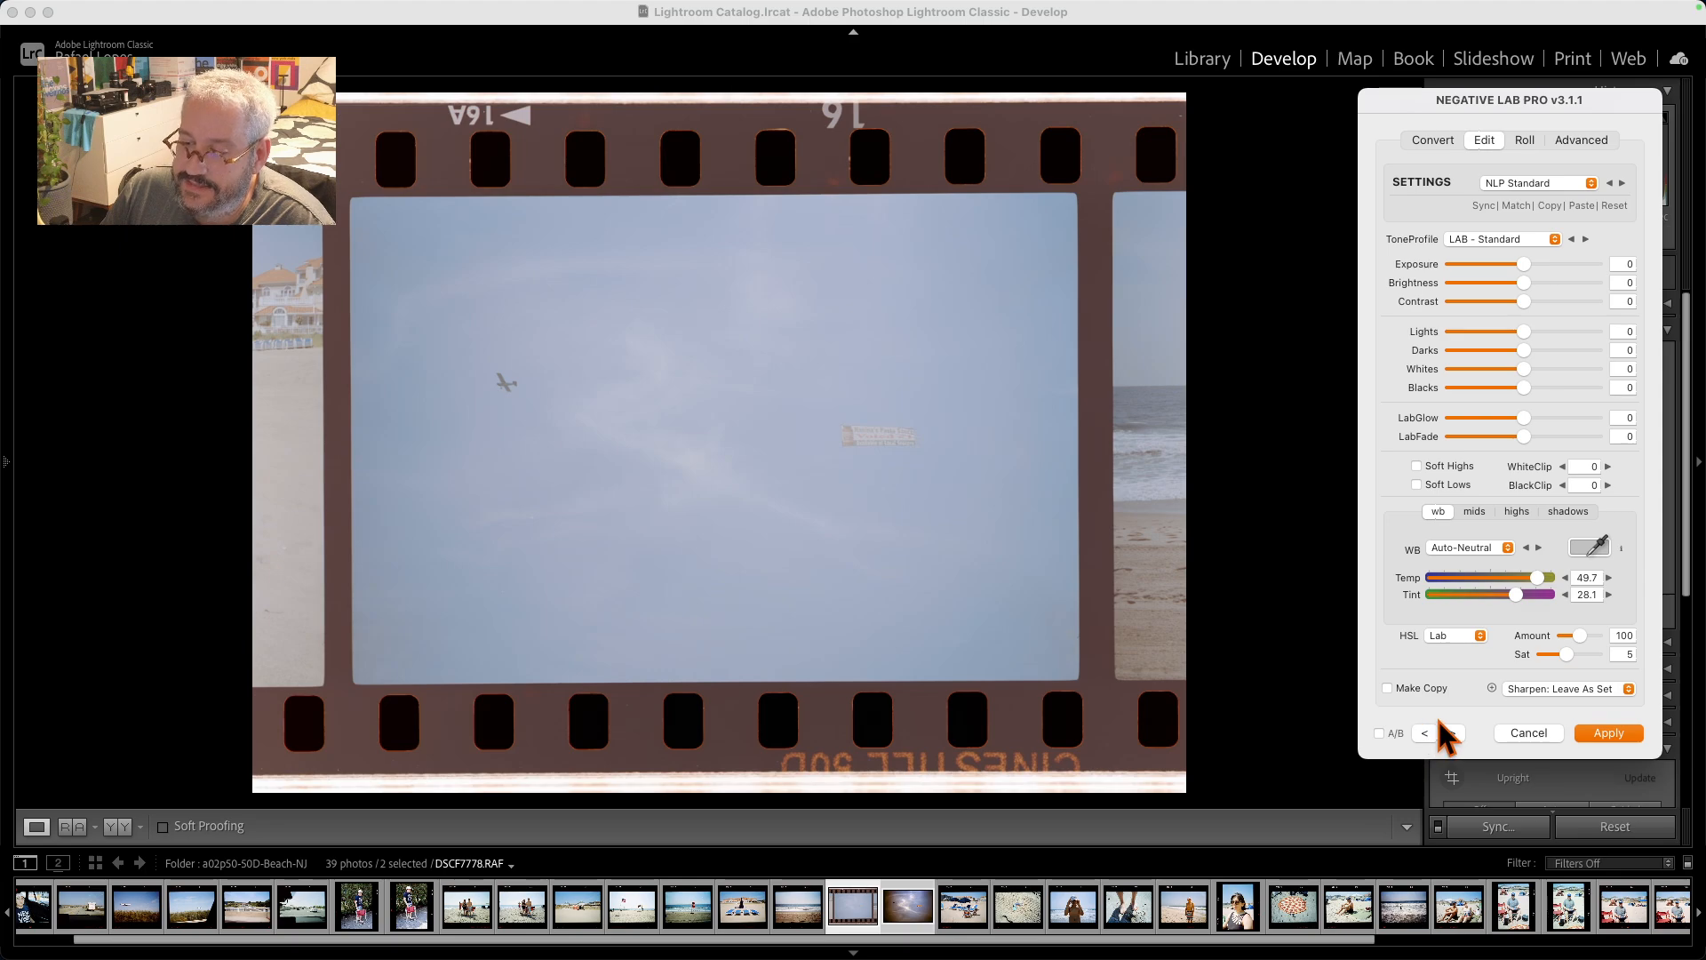
pyautogui.click(1568, 183)
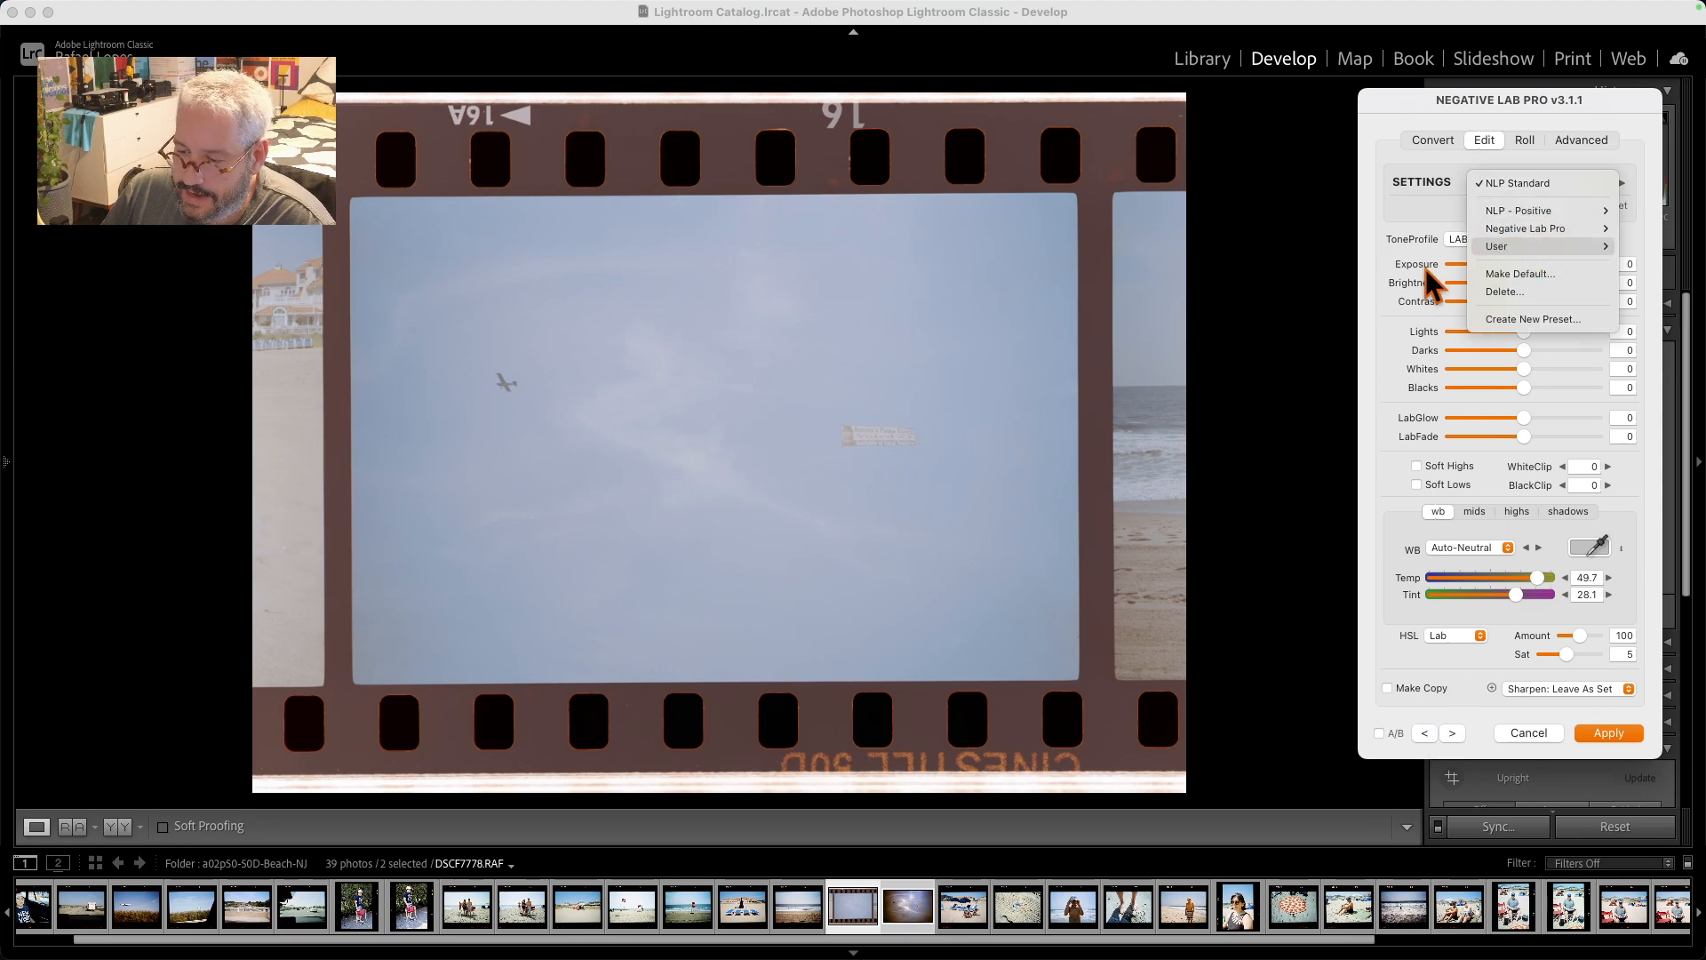
pyautogui.click(1433, 481)
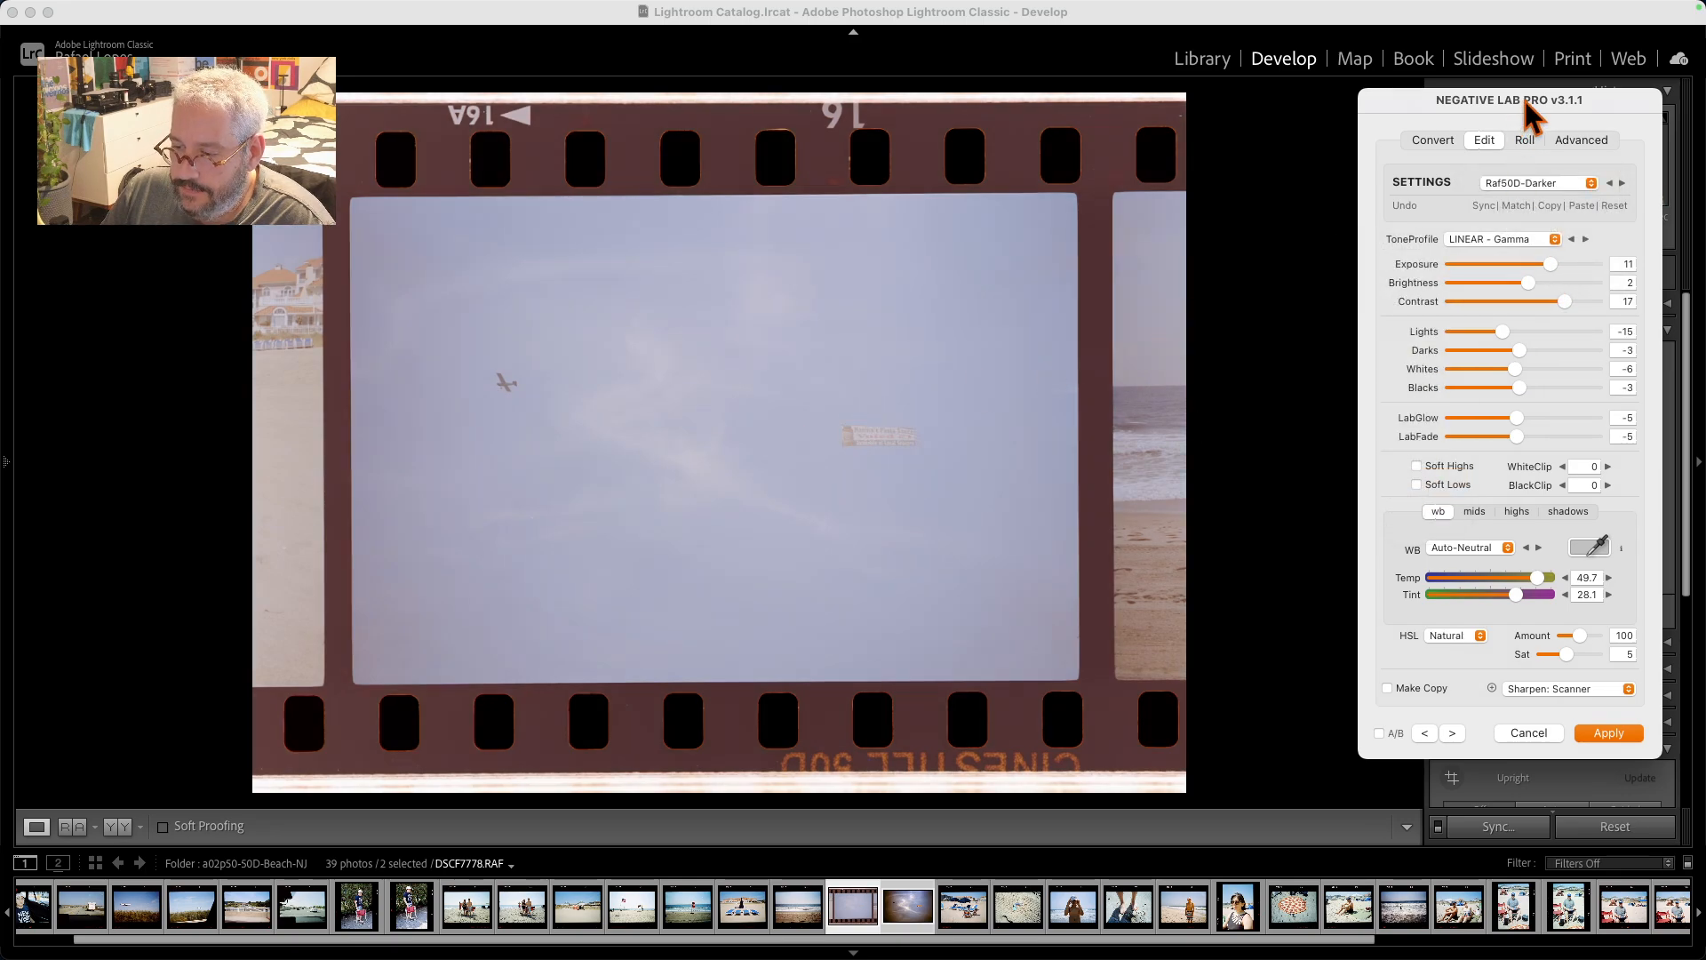
# Move the conversion dialog off the histogram and set the uncropped frame's Exposure to 17, Brightness to 1 and Contrast to 3.
pyautogui.moveTo(1525, 110); pyautogui.dragTo(1277, 107)
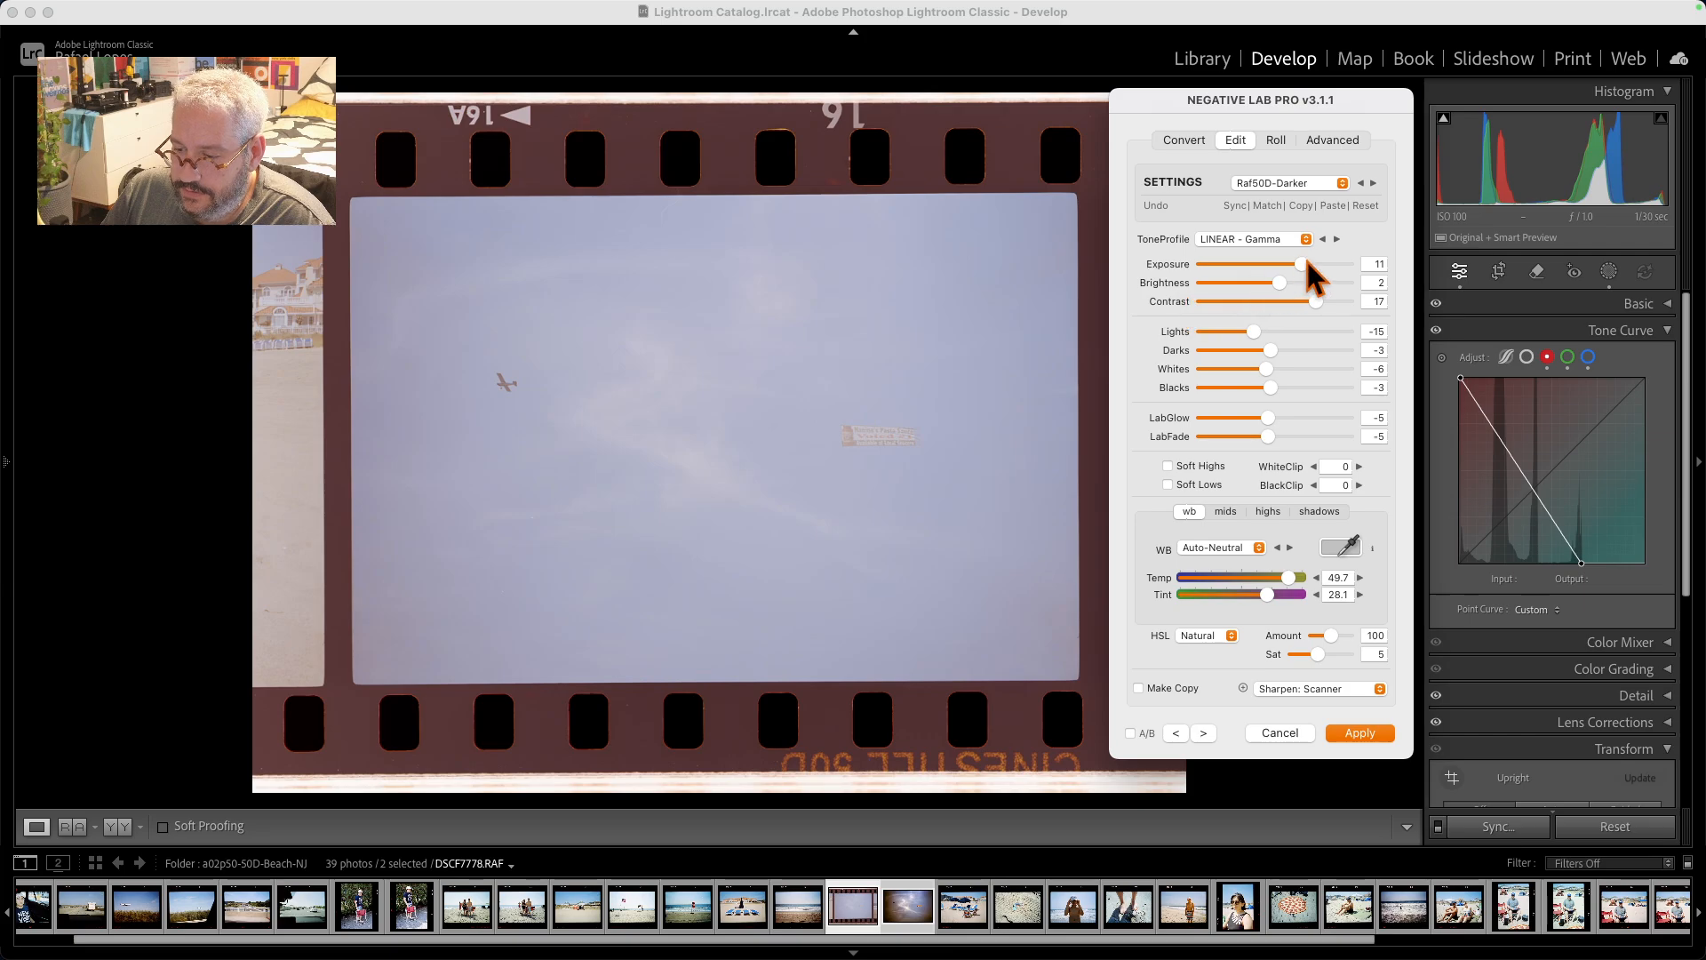
pyautogui.moveTo(1303, 265)
pyautogui.mouseDown()
pyautogui.moveTo(1279, 270)
pyautogui.moveTo(1315, 283)
pyautogui.moveTo(1268, 271)
pyautogui.moveTo(1298, 266)
pyautogui.moveTo(1283, 301)
pyautogui.moveTo(1292, 267)
pyautogui.moveTo(1314, 268)
pyautogui.mouseUp()
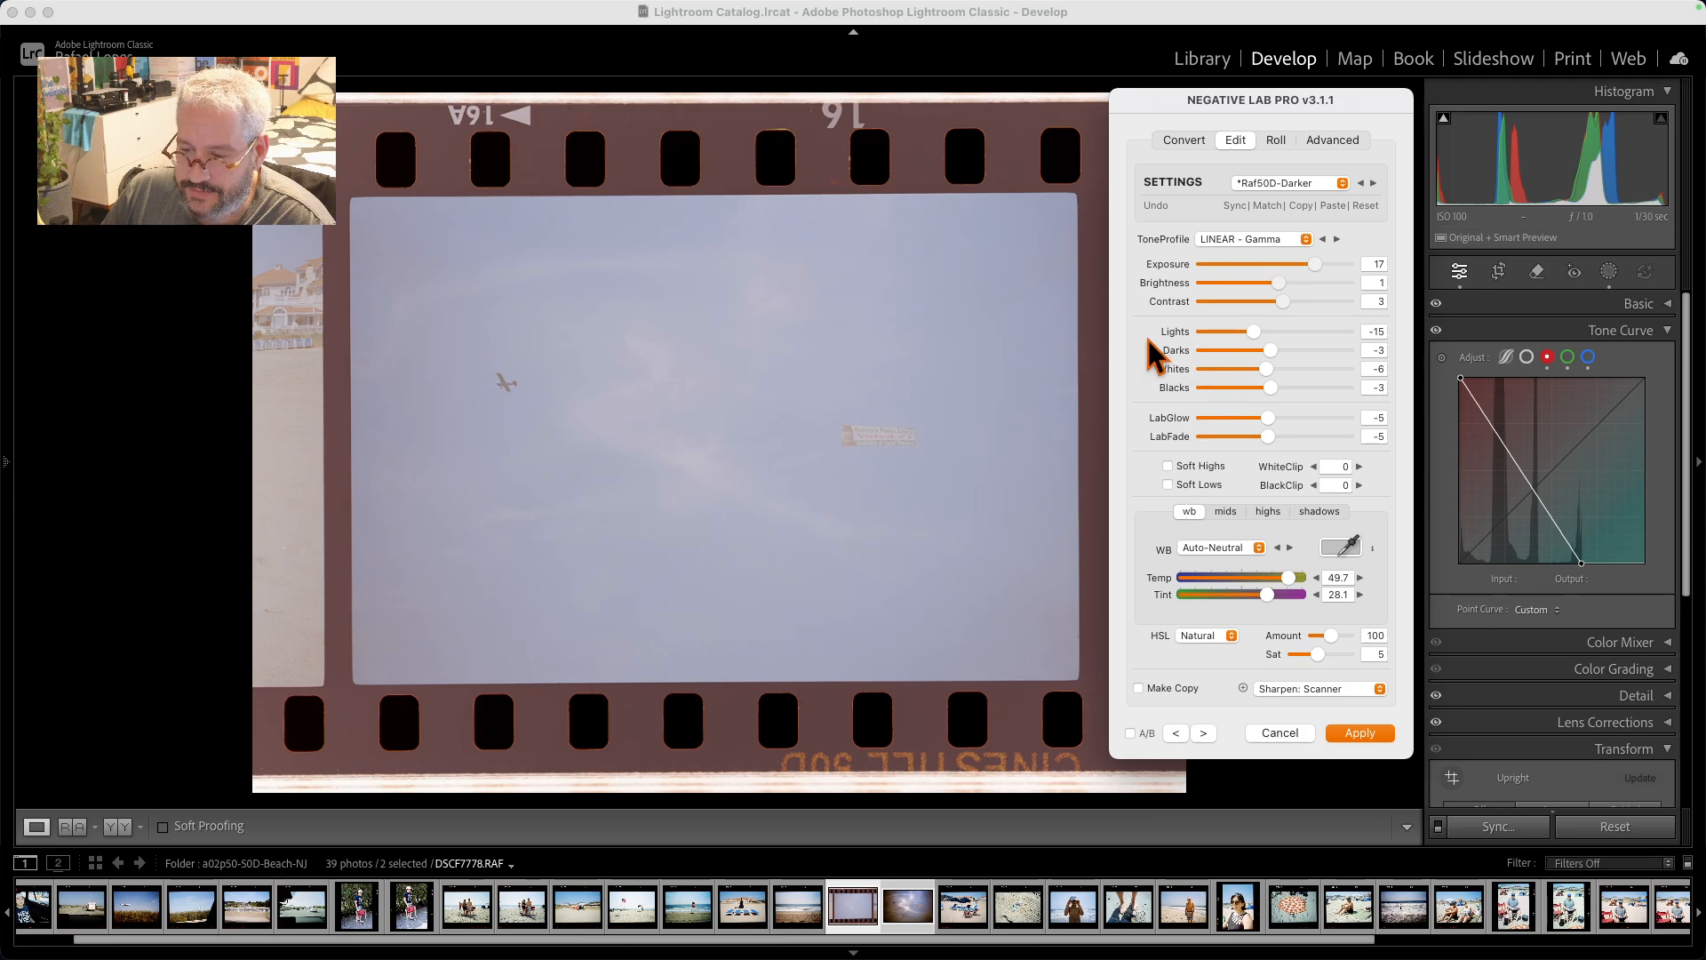
# Try the Raf50D-Darker user preset on the cropped frame and move the conversion dialog slightly away from the tone curve.
pyautogui.click(1205, 734)
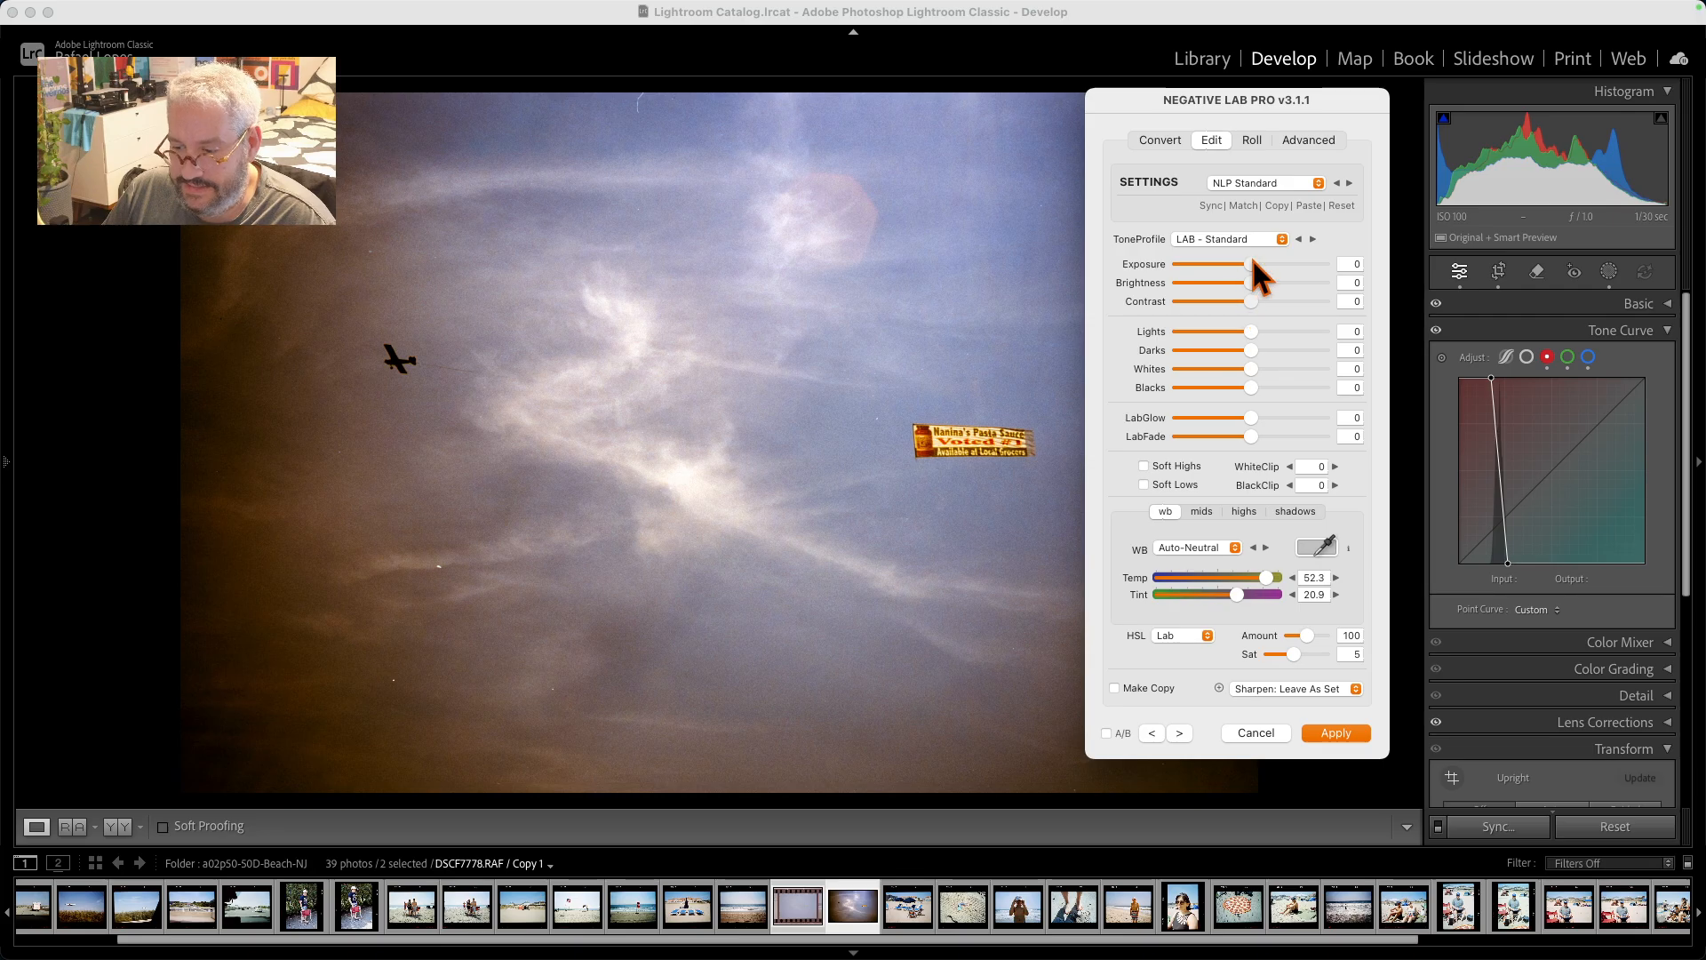
pyautogui.click(1287, 178)
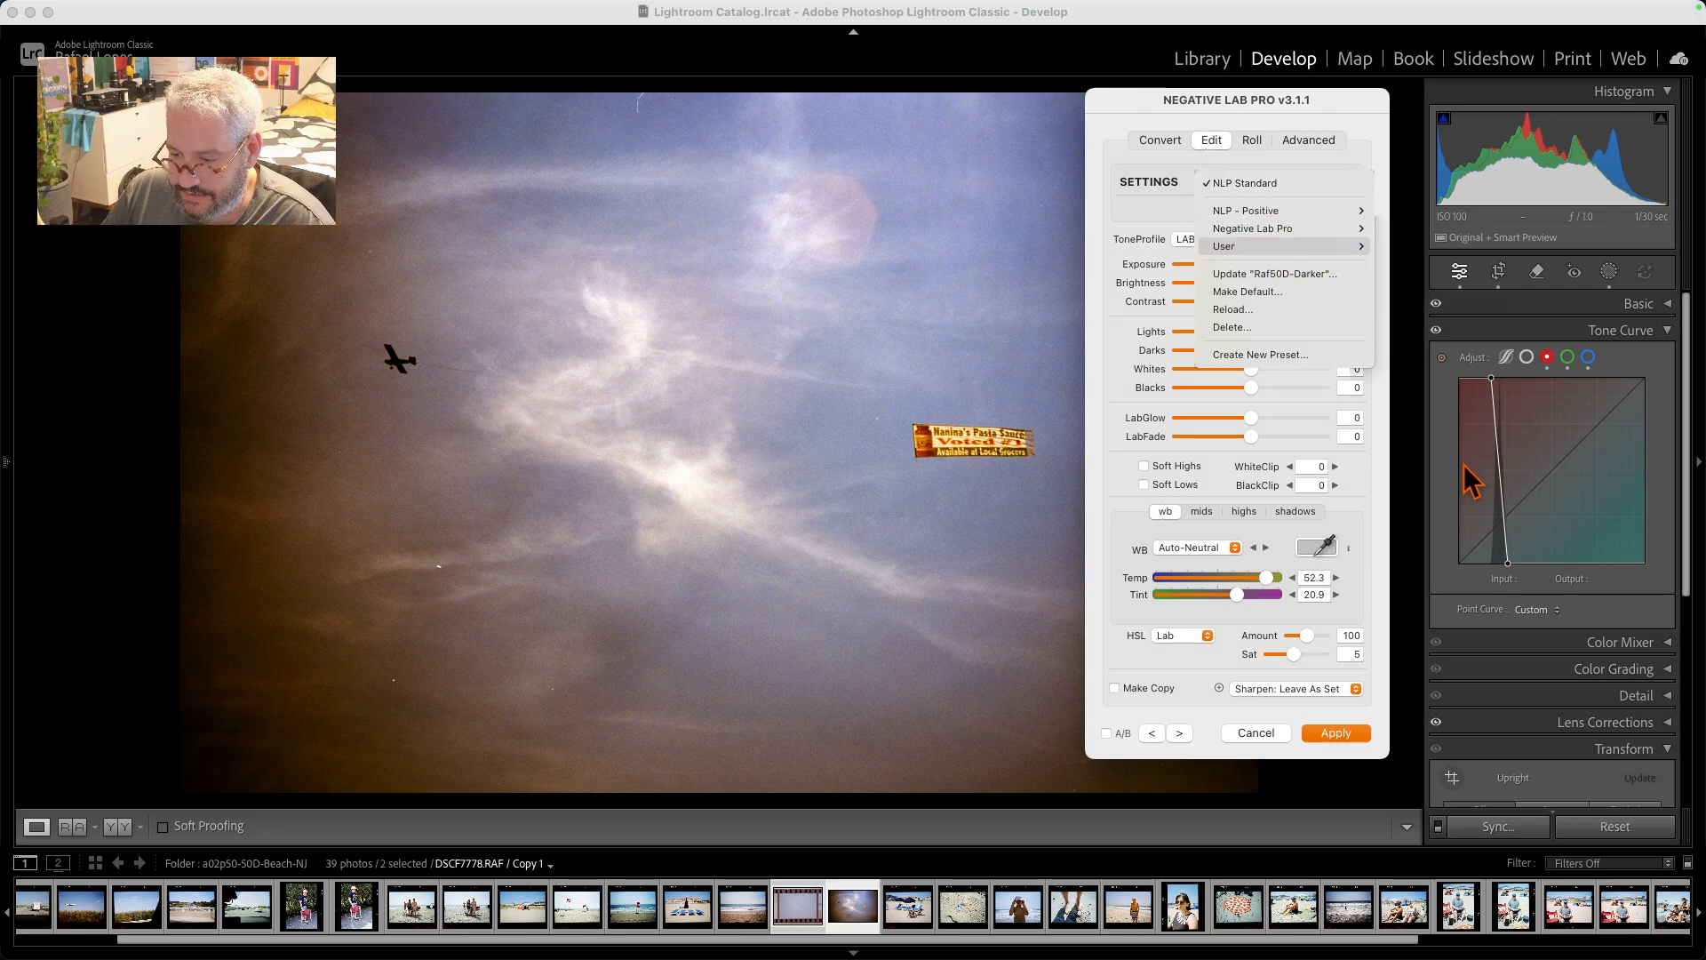
pyautogui.click(1471, 496)
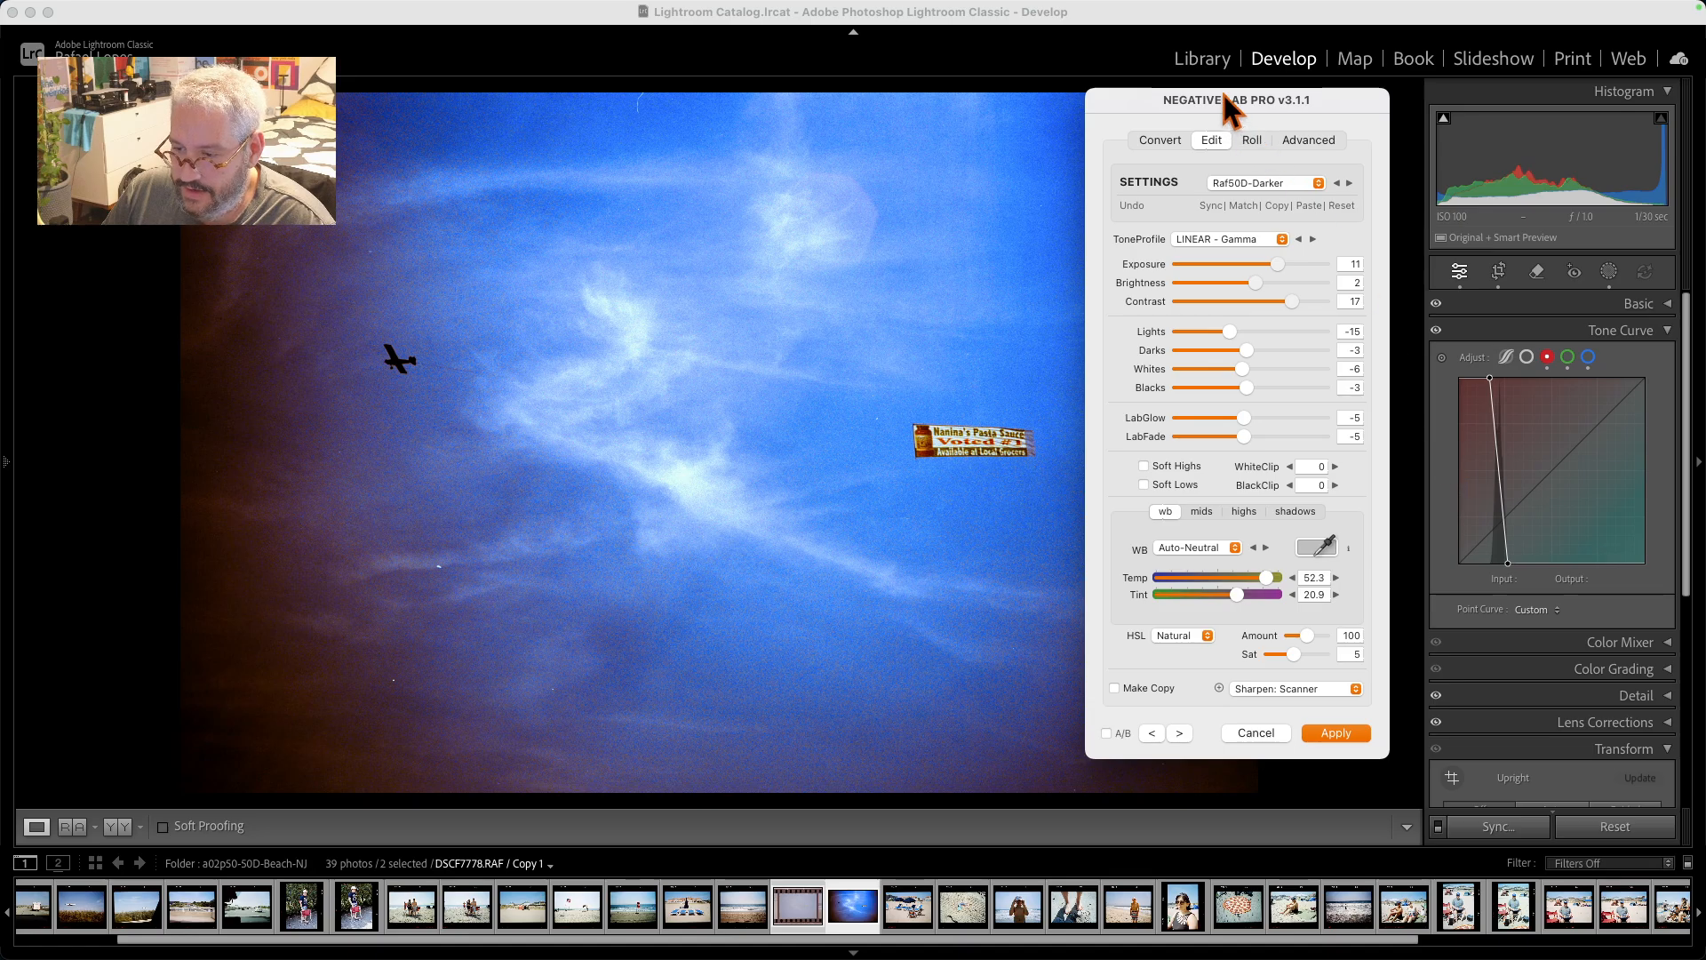
pyautogui.moveTo(1227, 108)
pyautogui.mouseDown()
pyautogui.moveTo(1357, 111)
pyautogui.moveTo(1220, 80)
pyautogui.mouseUp()
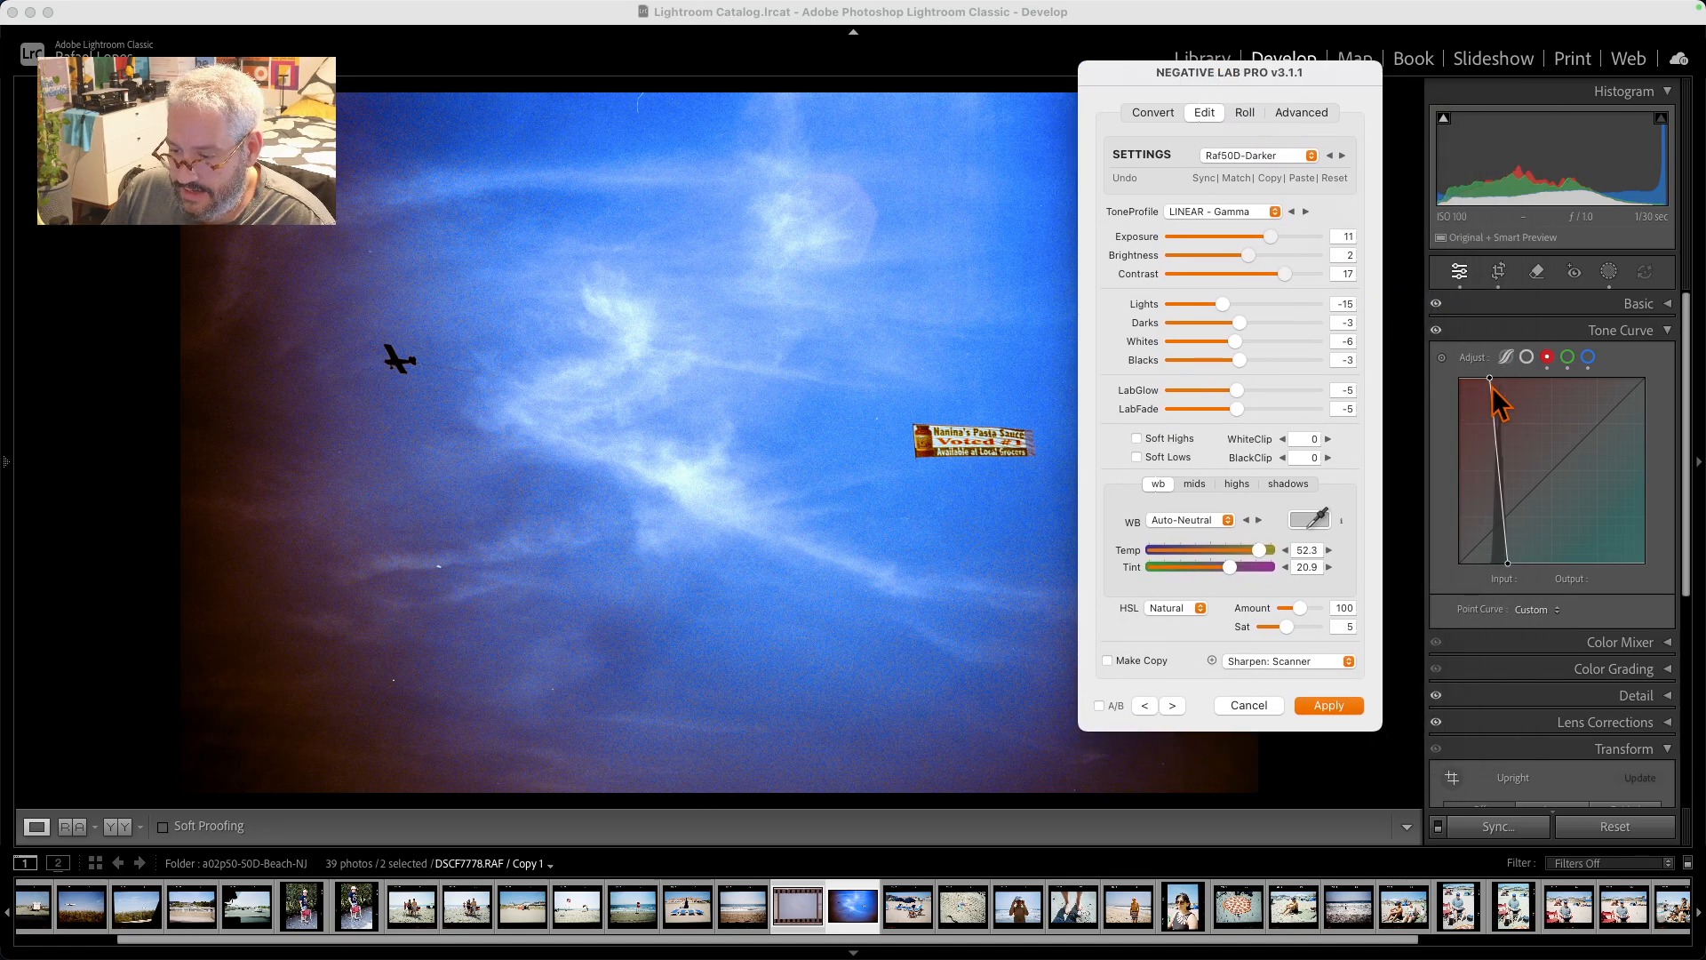
# Mark both endpoints of the cropped frame's red tone curve with temporary arrows, and cancel the Negative Lab Pro edits.
pyautogui.hotkey('alt', 'Tab')
pyautogui.moveTo(1508, 582); pyautogui.dragTo(1510, 661)
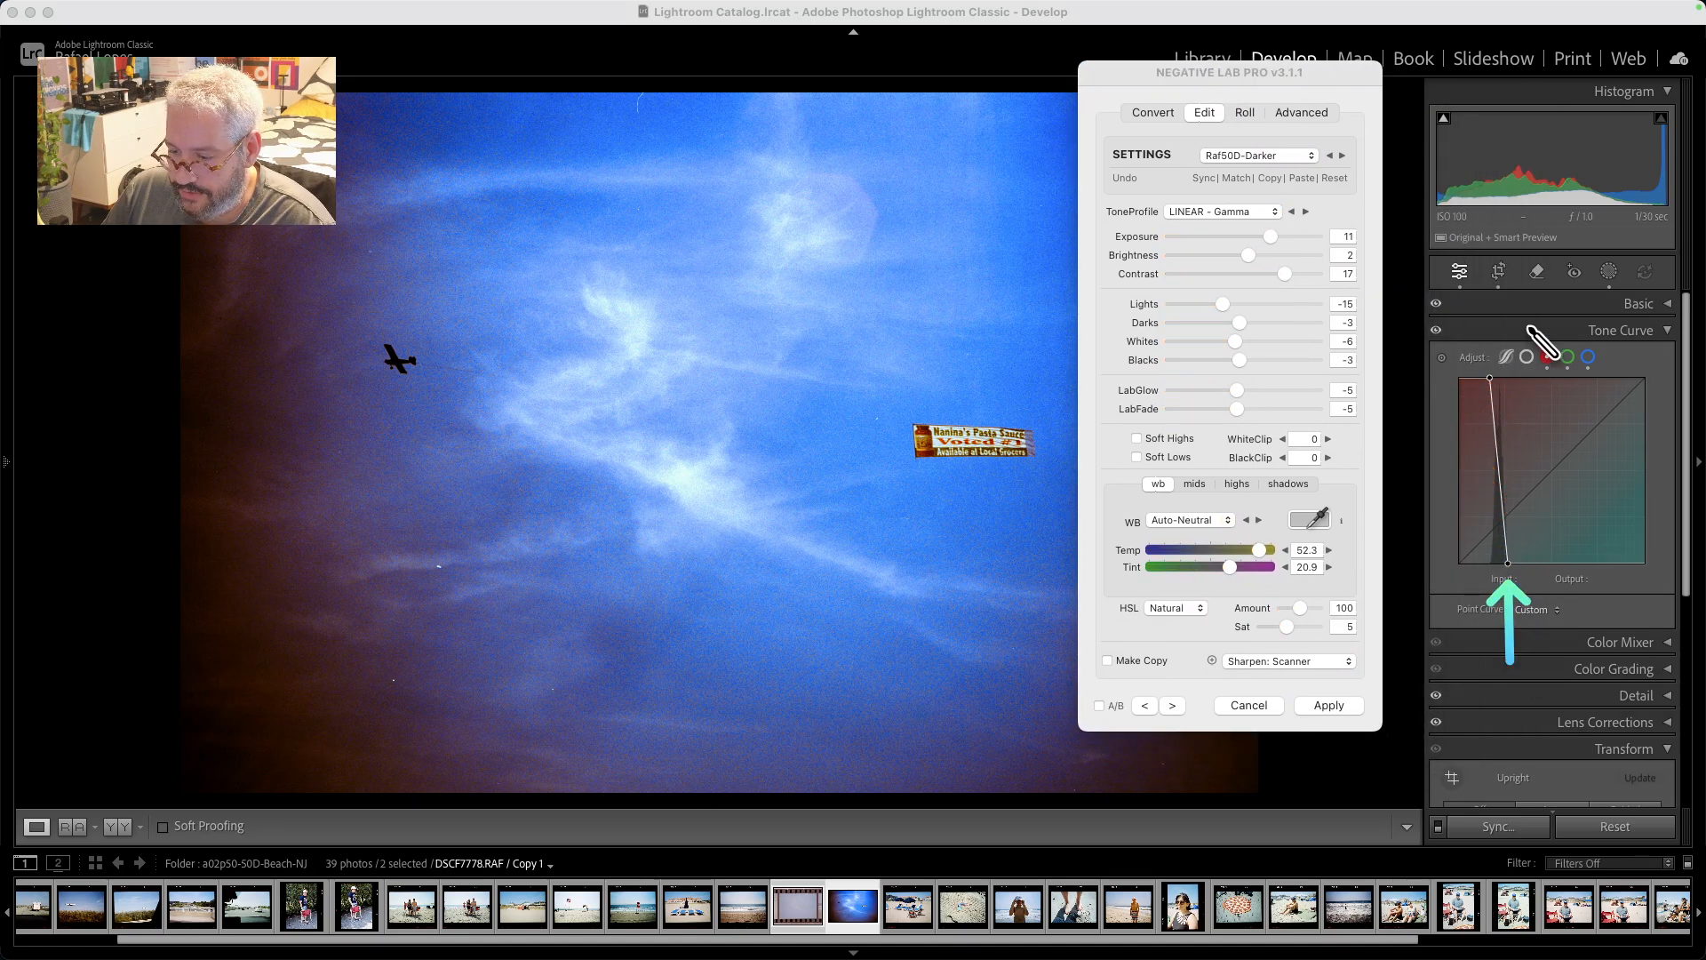
pyautogui.moveTo(1494, 372); pyautogui.dragTo(1529, 291)
pyautogui.press('Escape')
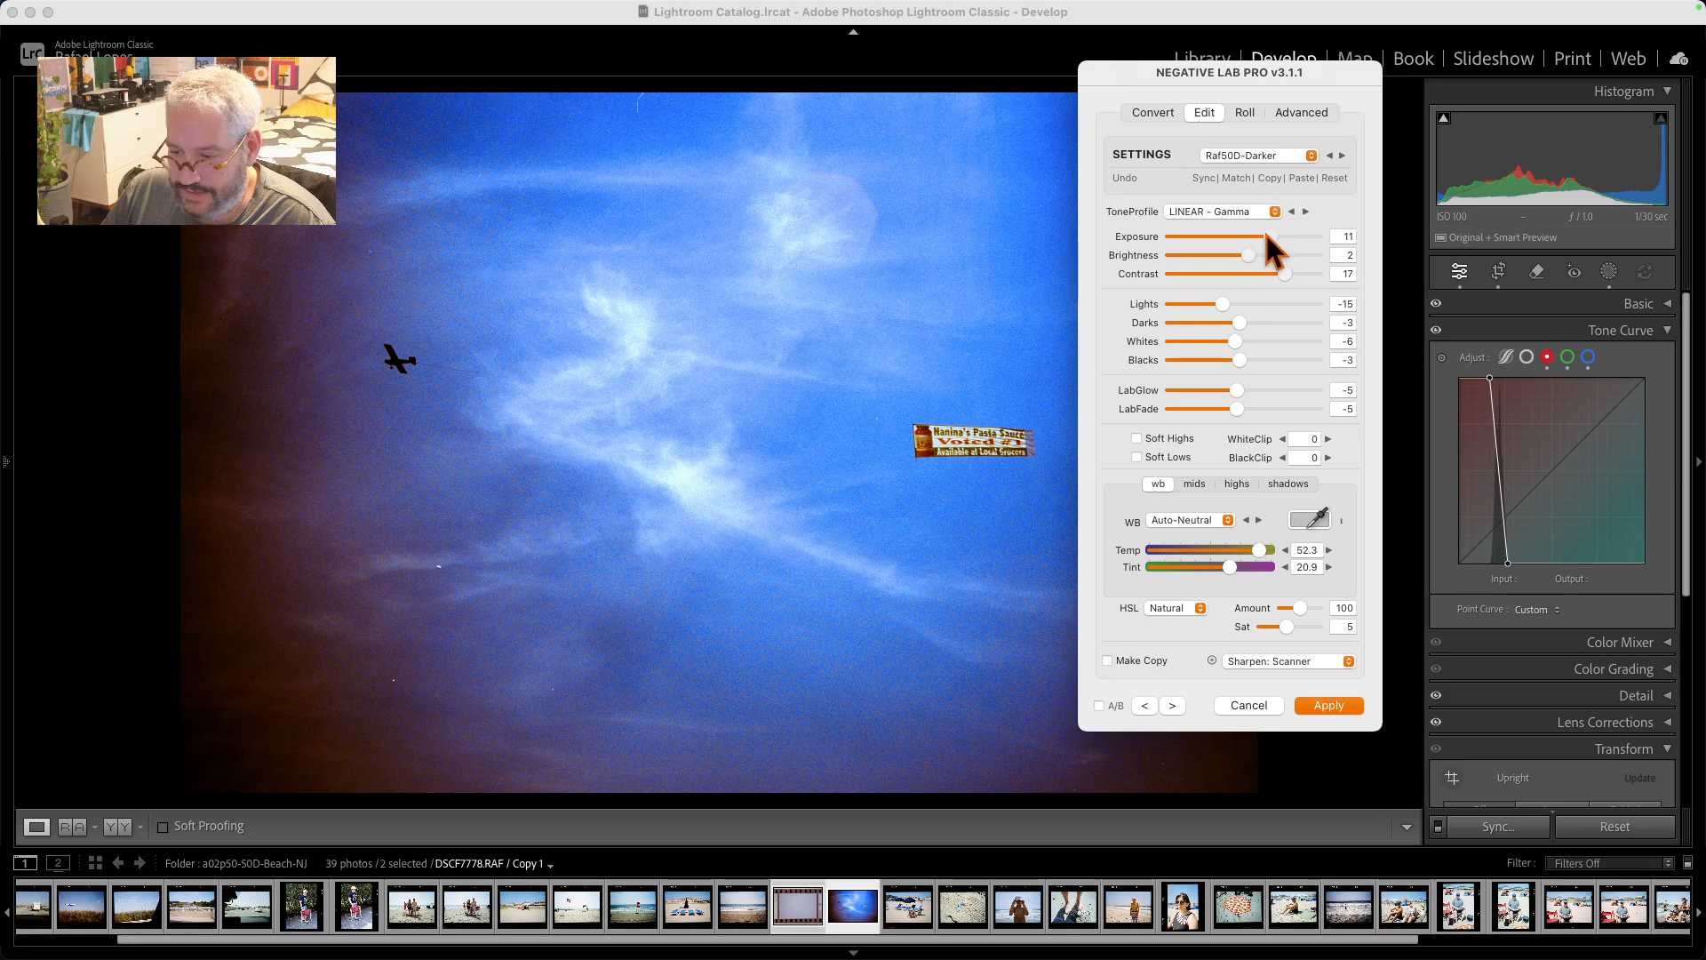
pyautogui.click(1248, 706)
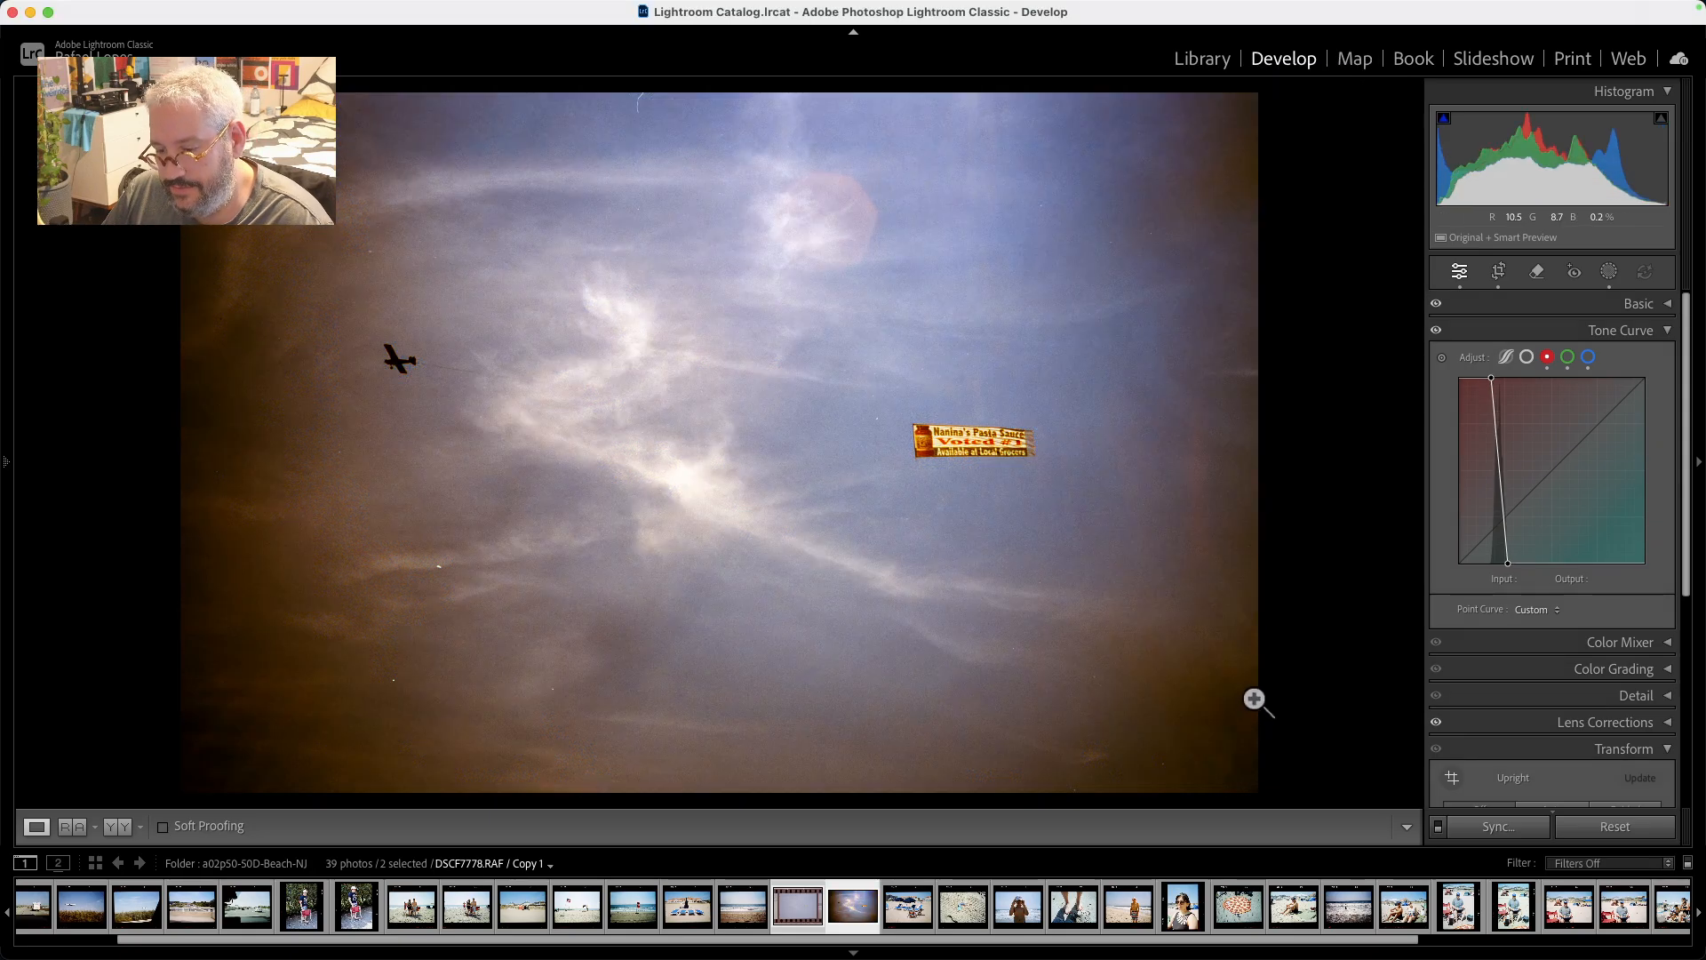
# Compare the uncropped and cropped conversions side by side in the Library grid by selecting each one.
pyautogui.press('g')
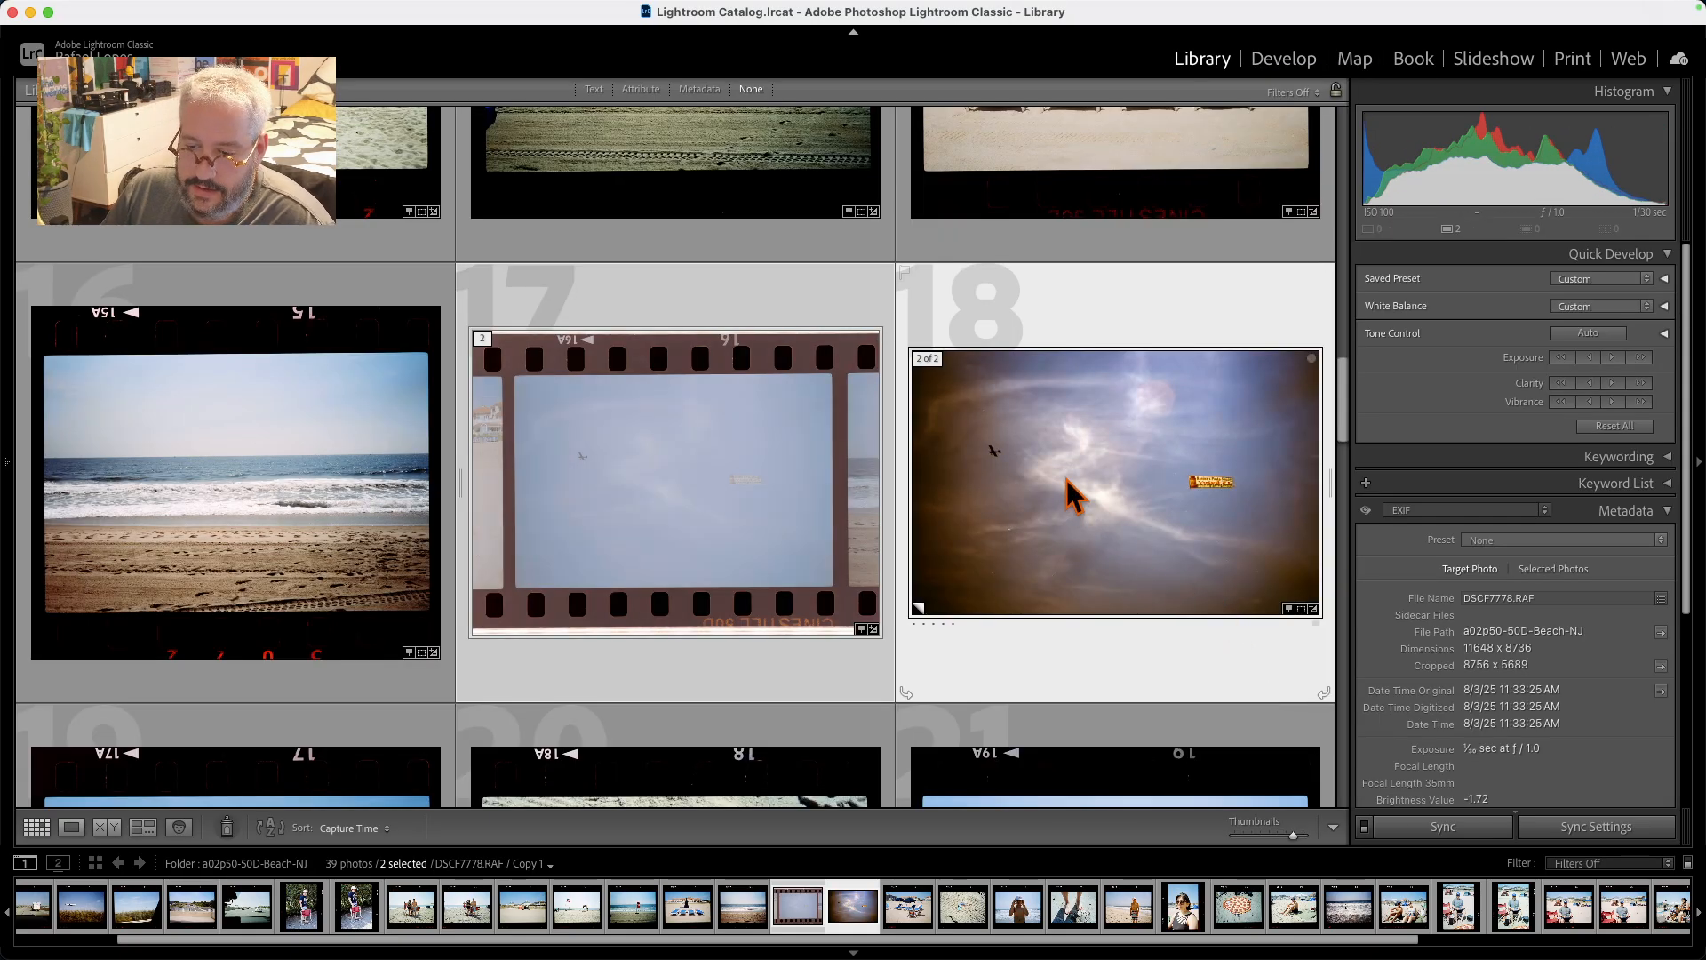
pyautogui.click(748, 455)
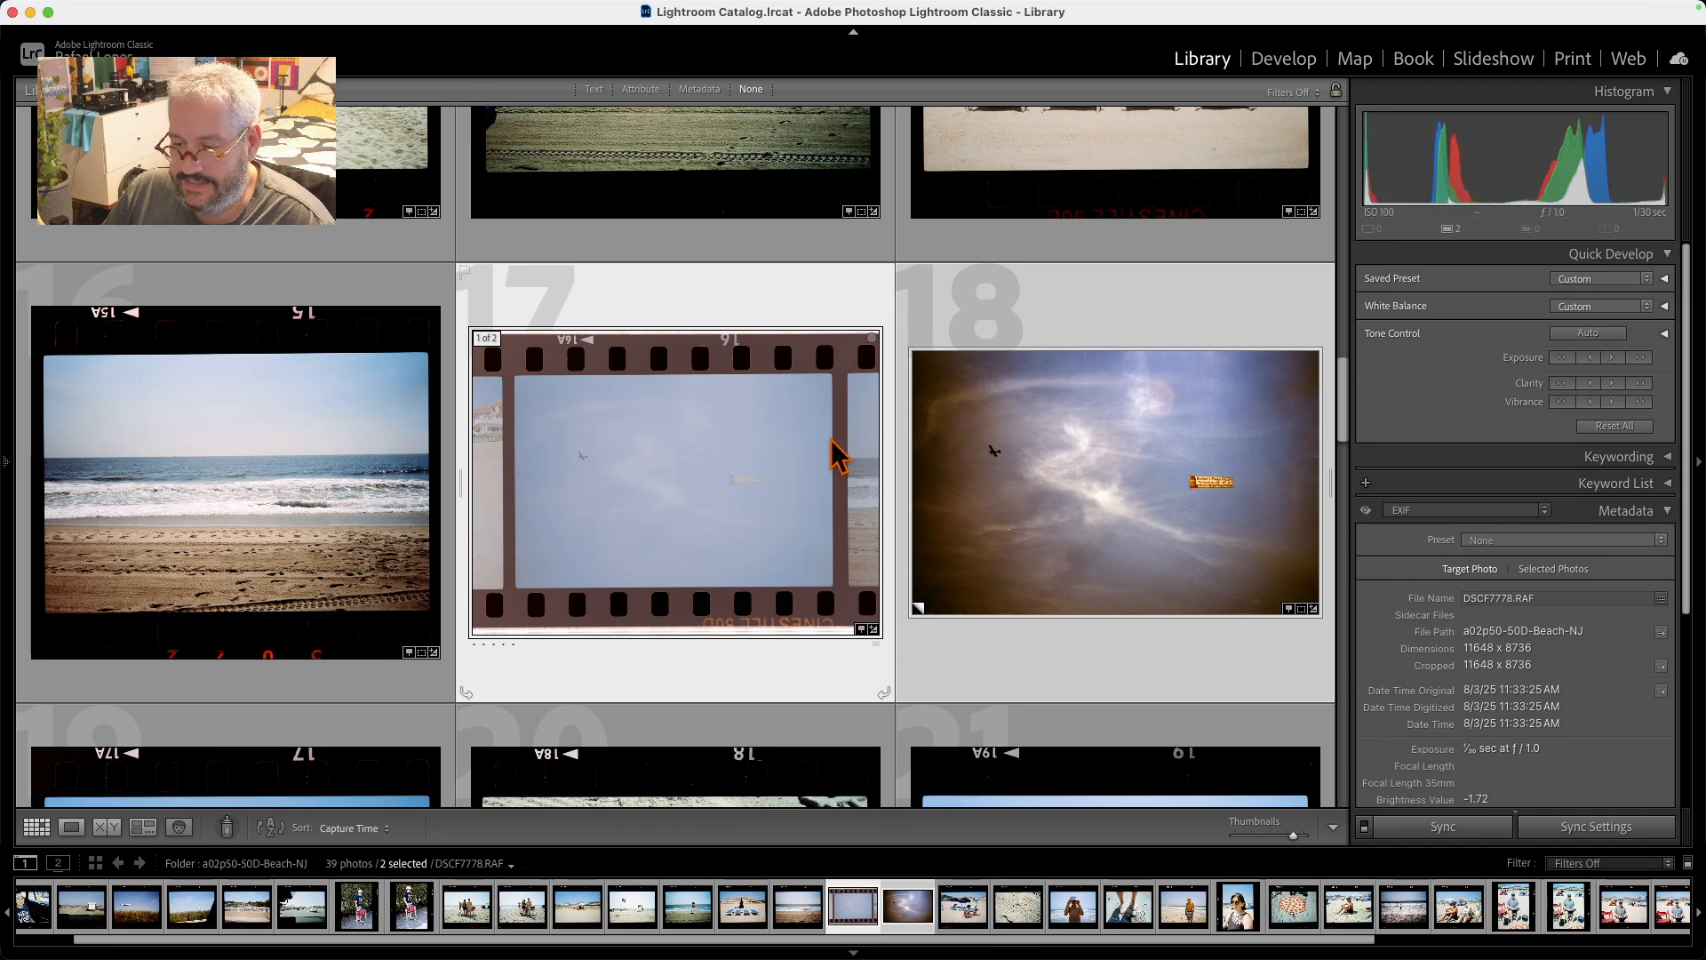
pyautogui.click(1008, 462)
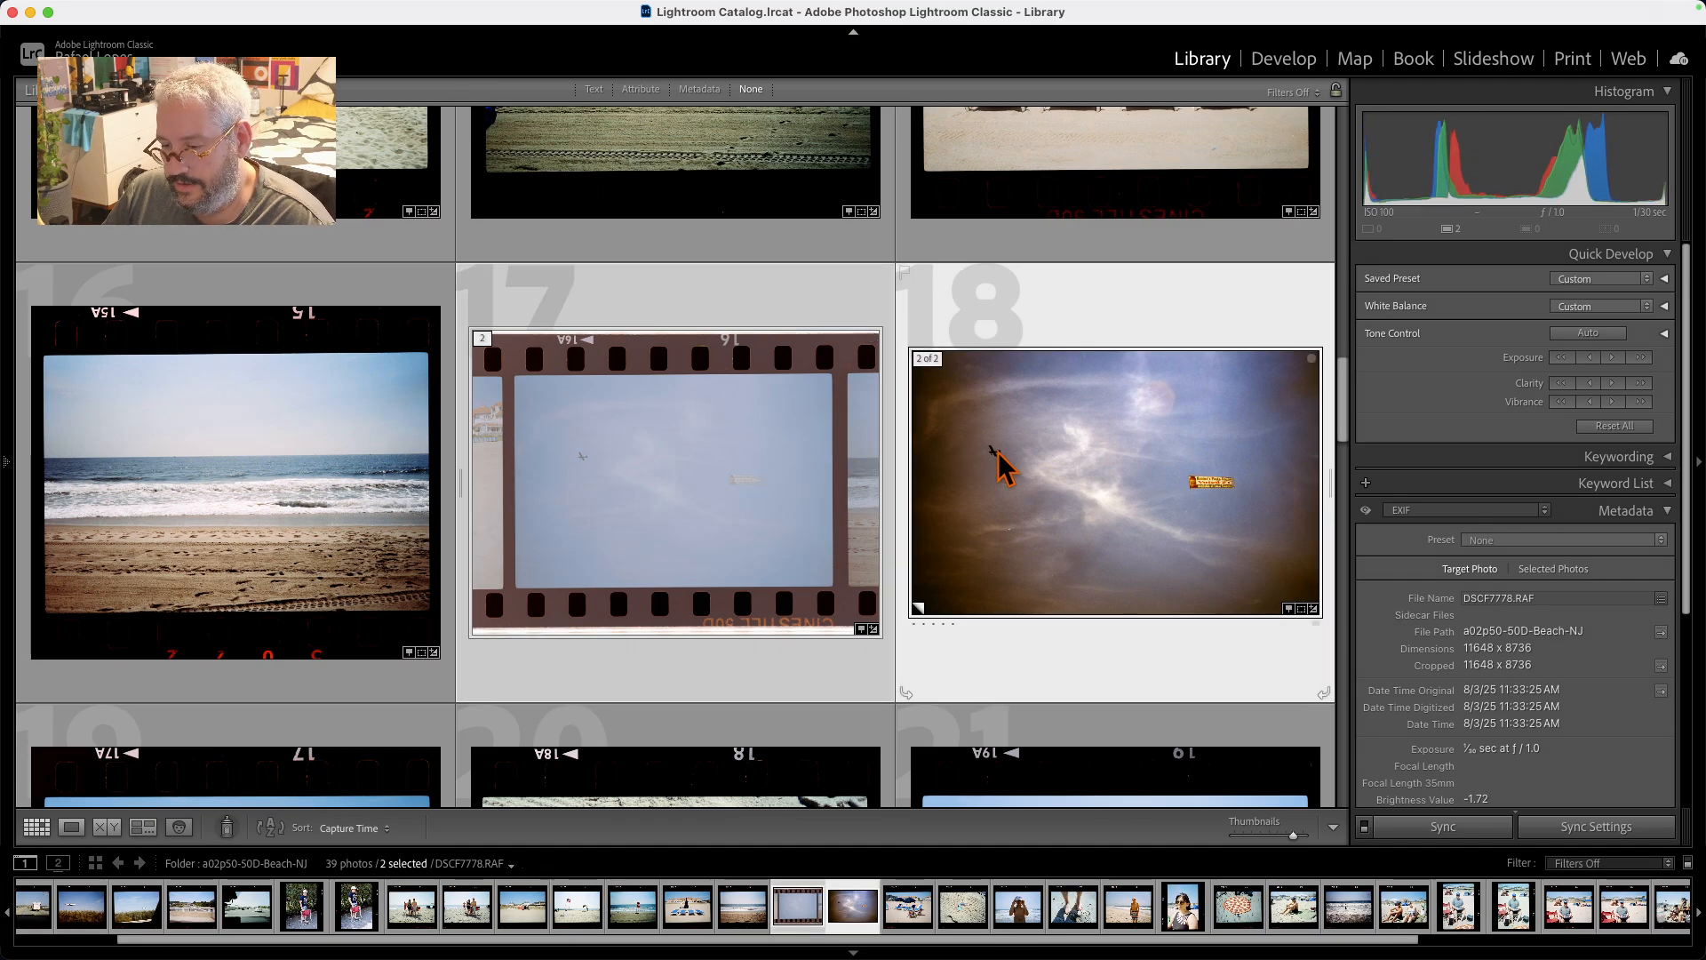
# Select only the cropped sky conversion in the Library grid and create a virtual copy of it.
pyautogui.click(845, 267)
pyautogui.scroll(-3, 1102, 582)
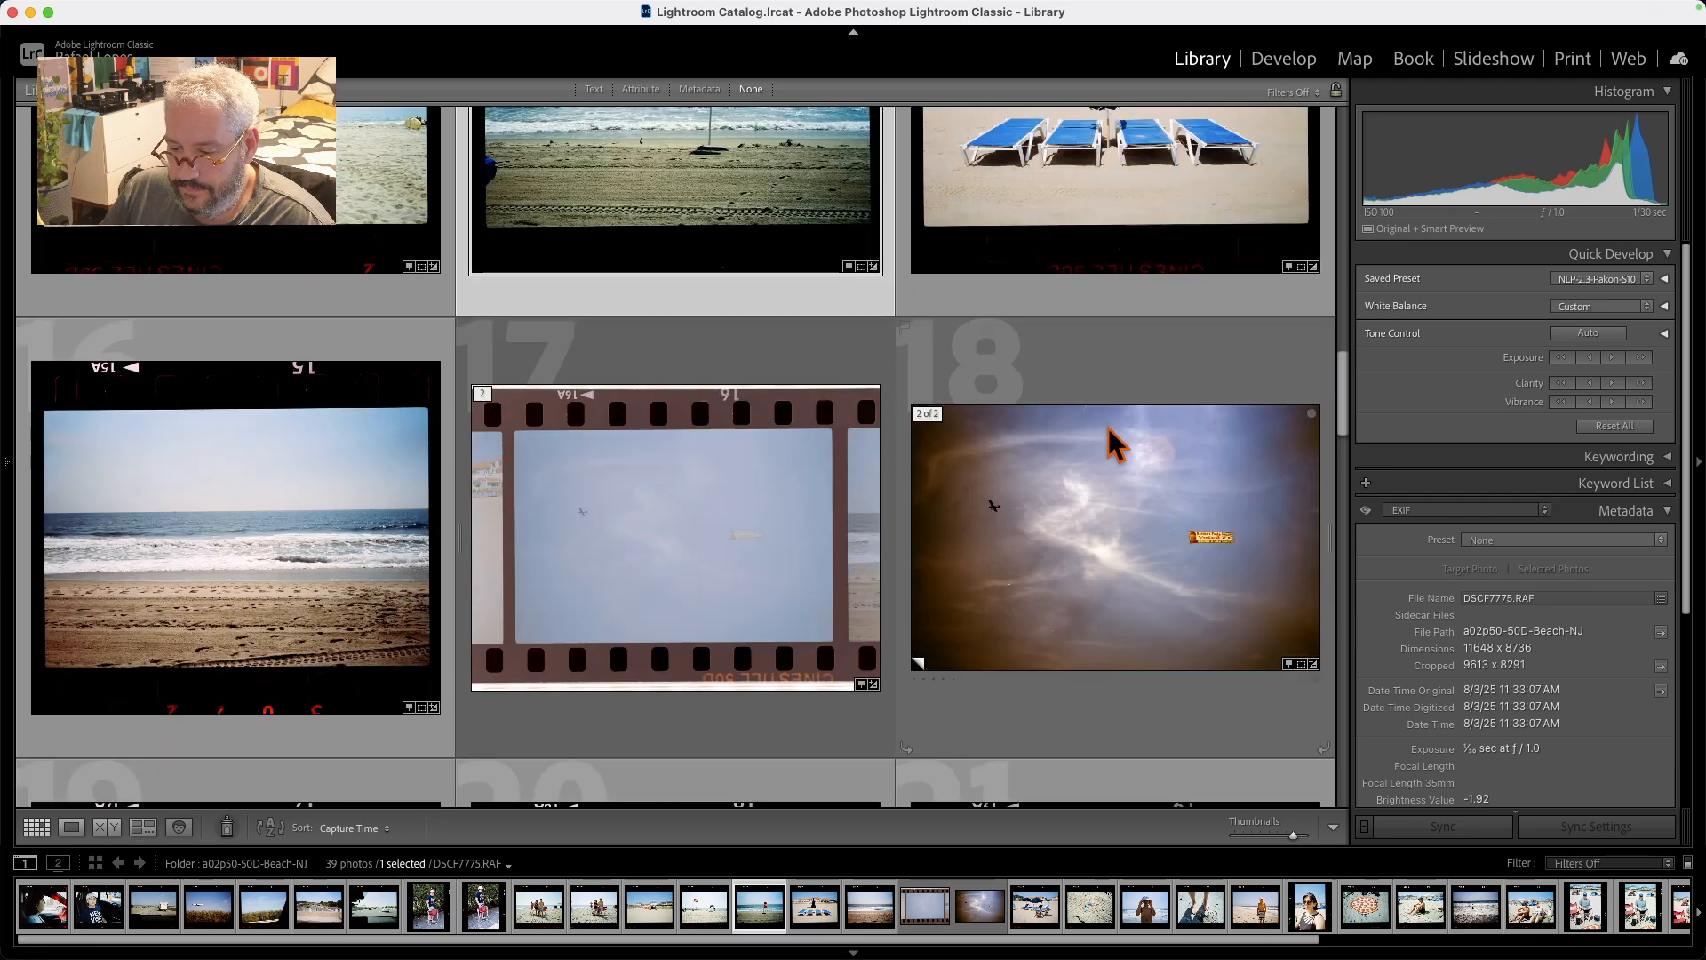
pyautogui.click(1112, 440)
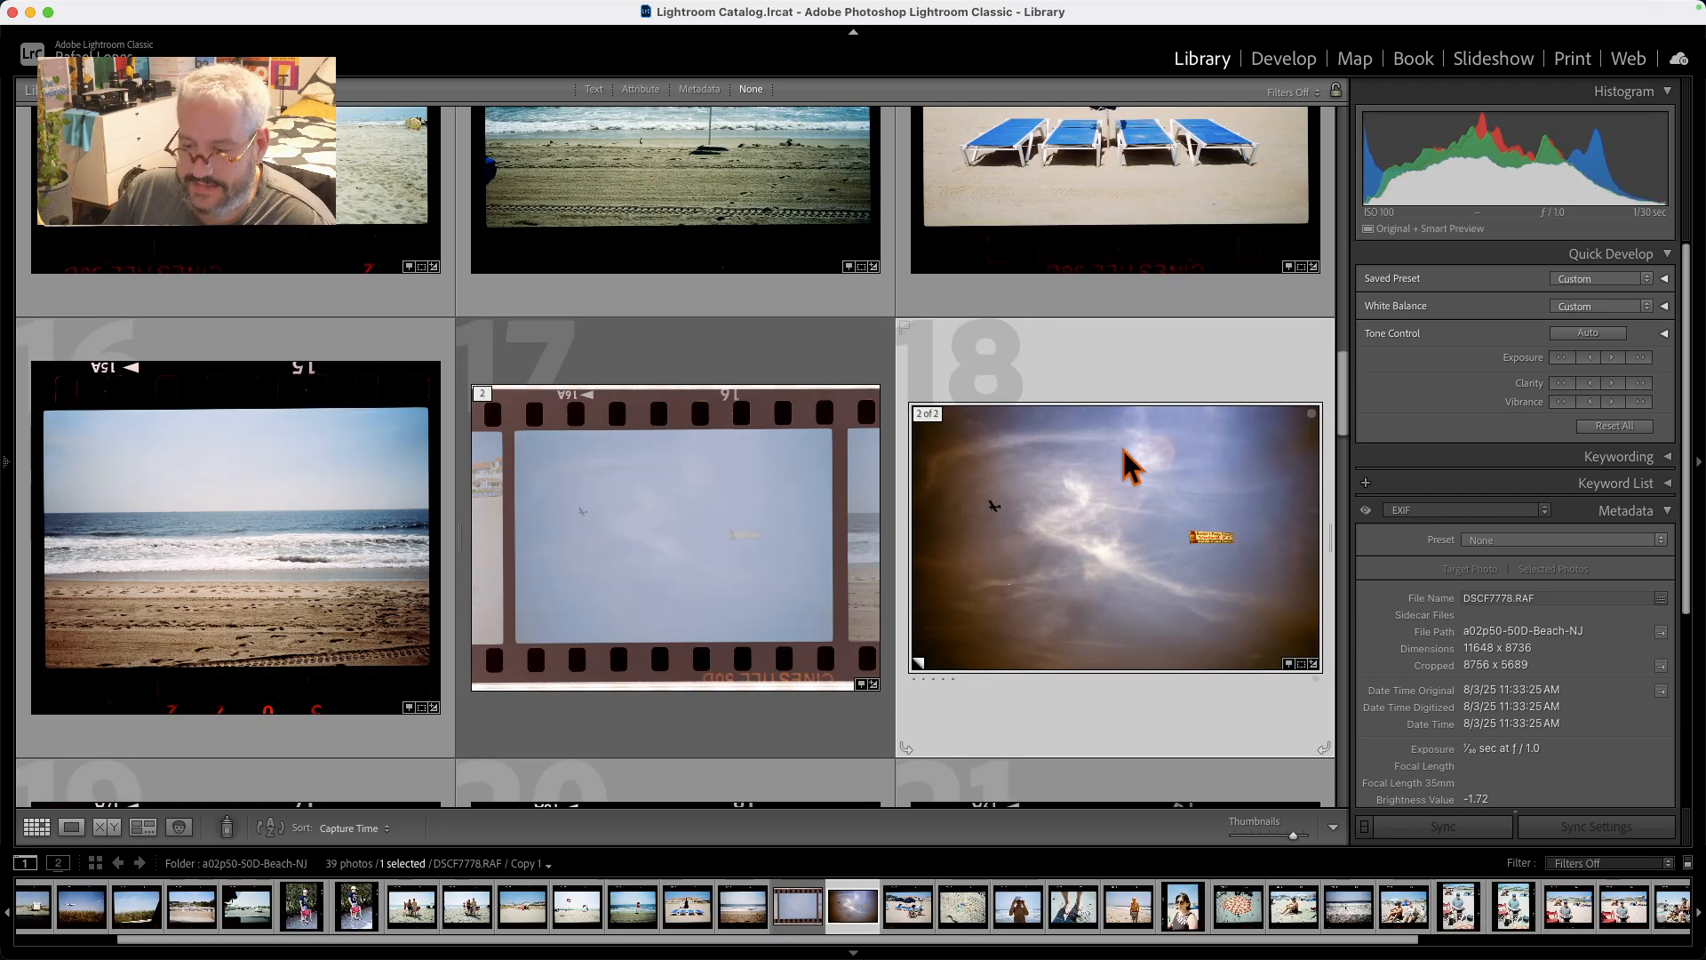
pyautogui.rightClick(1124, 462)
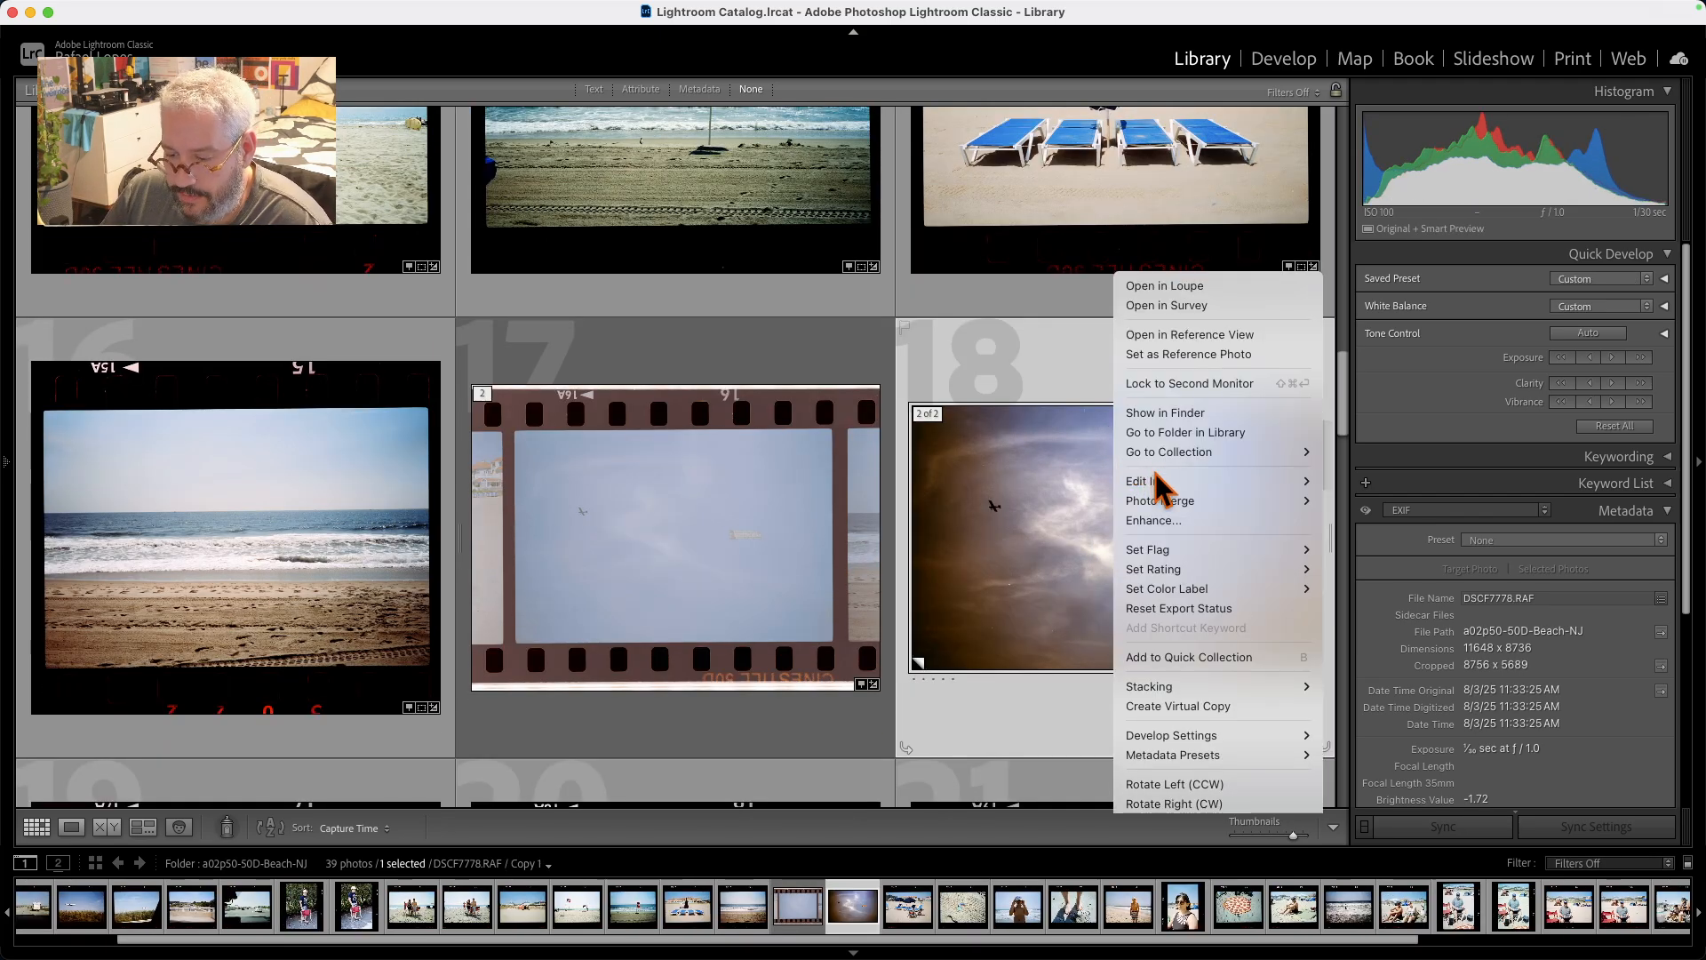
pyautogui.click(1190, 705)
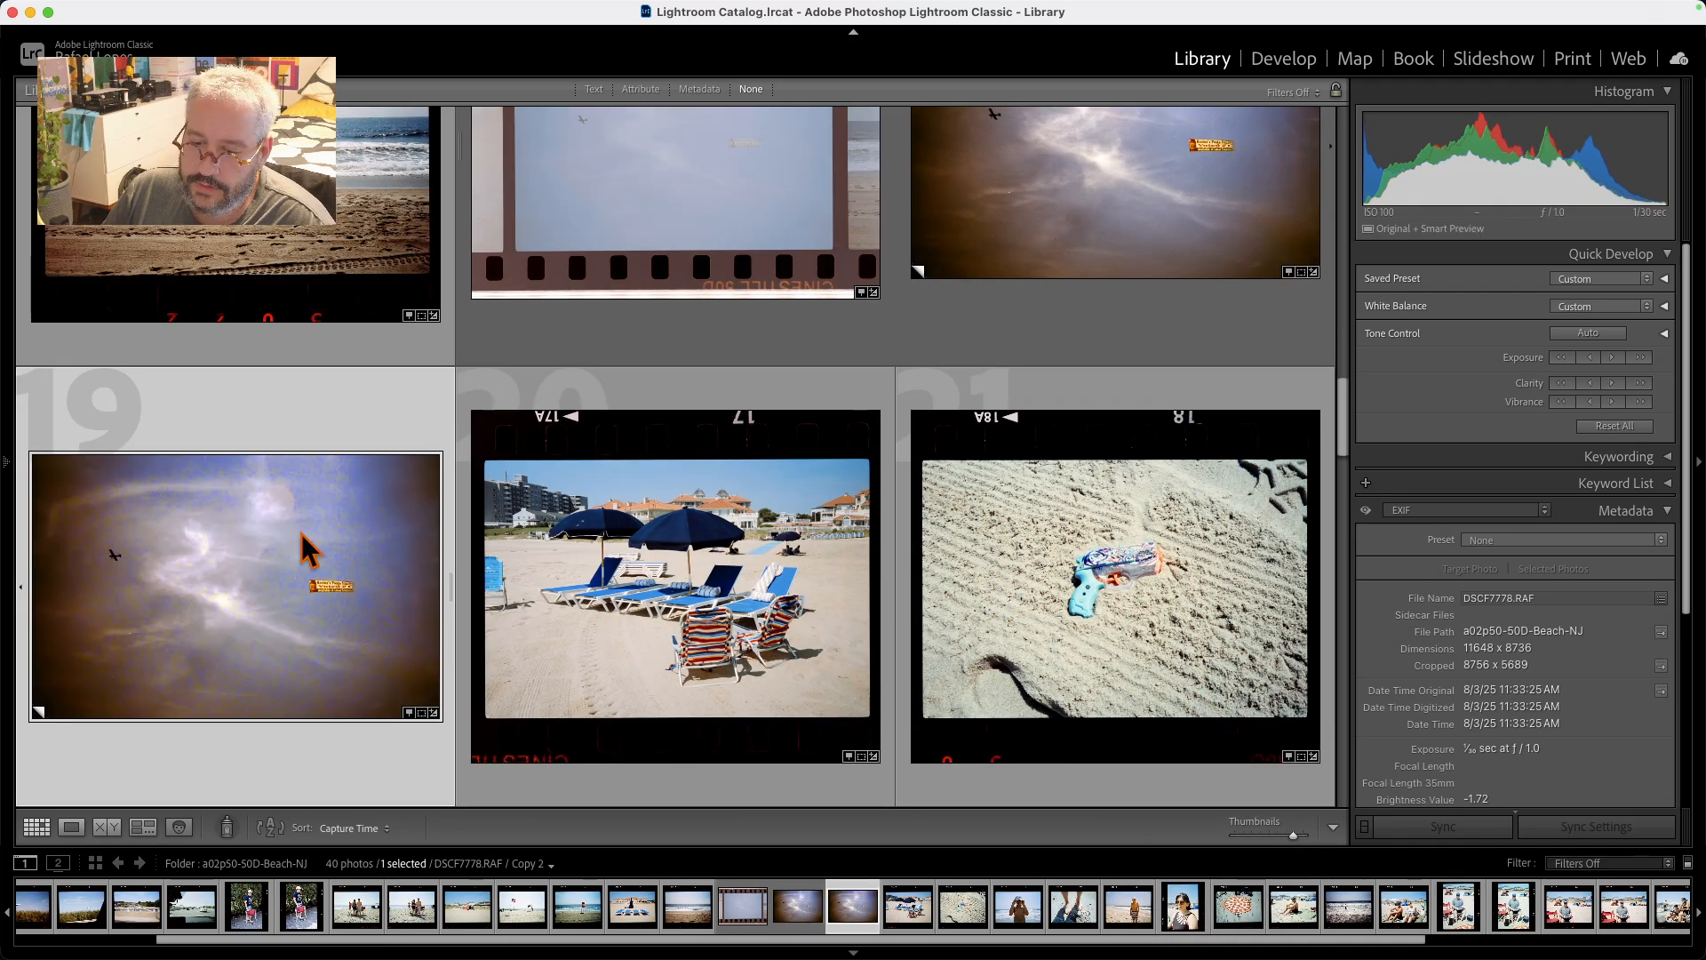
# Reset the new virtual copy's develop settings to the full uncropped negative and paste the copied develop settings onto it.
pyautogui.doubleClick(279, 567)
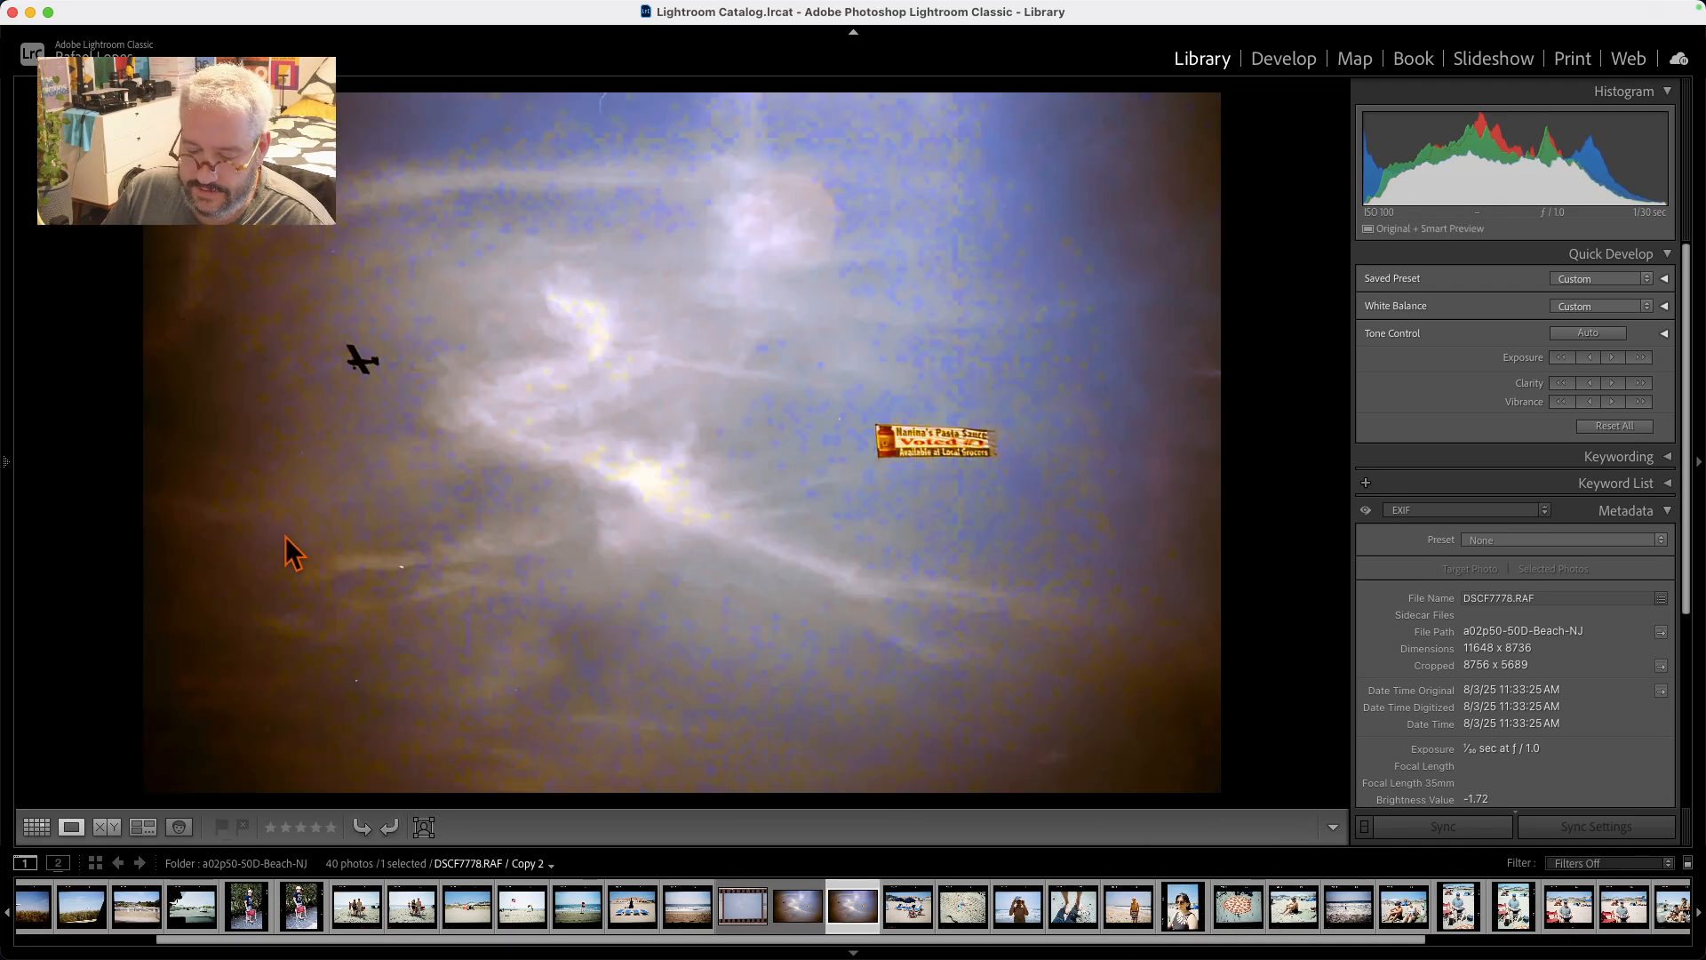
pyautogui.press('d')
pyautogui.click(1606, 830)
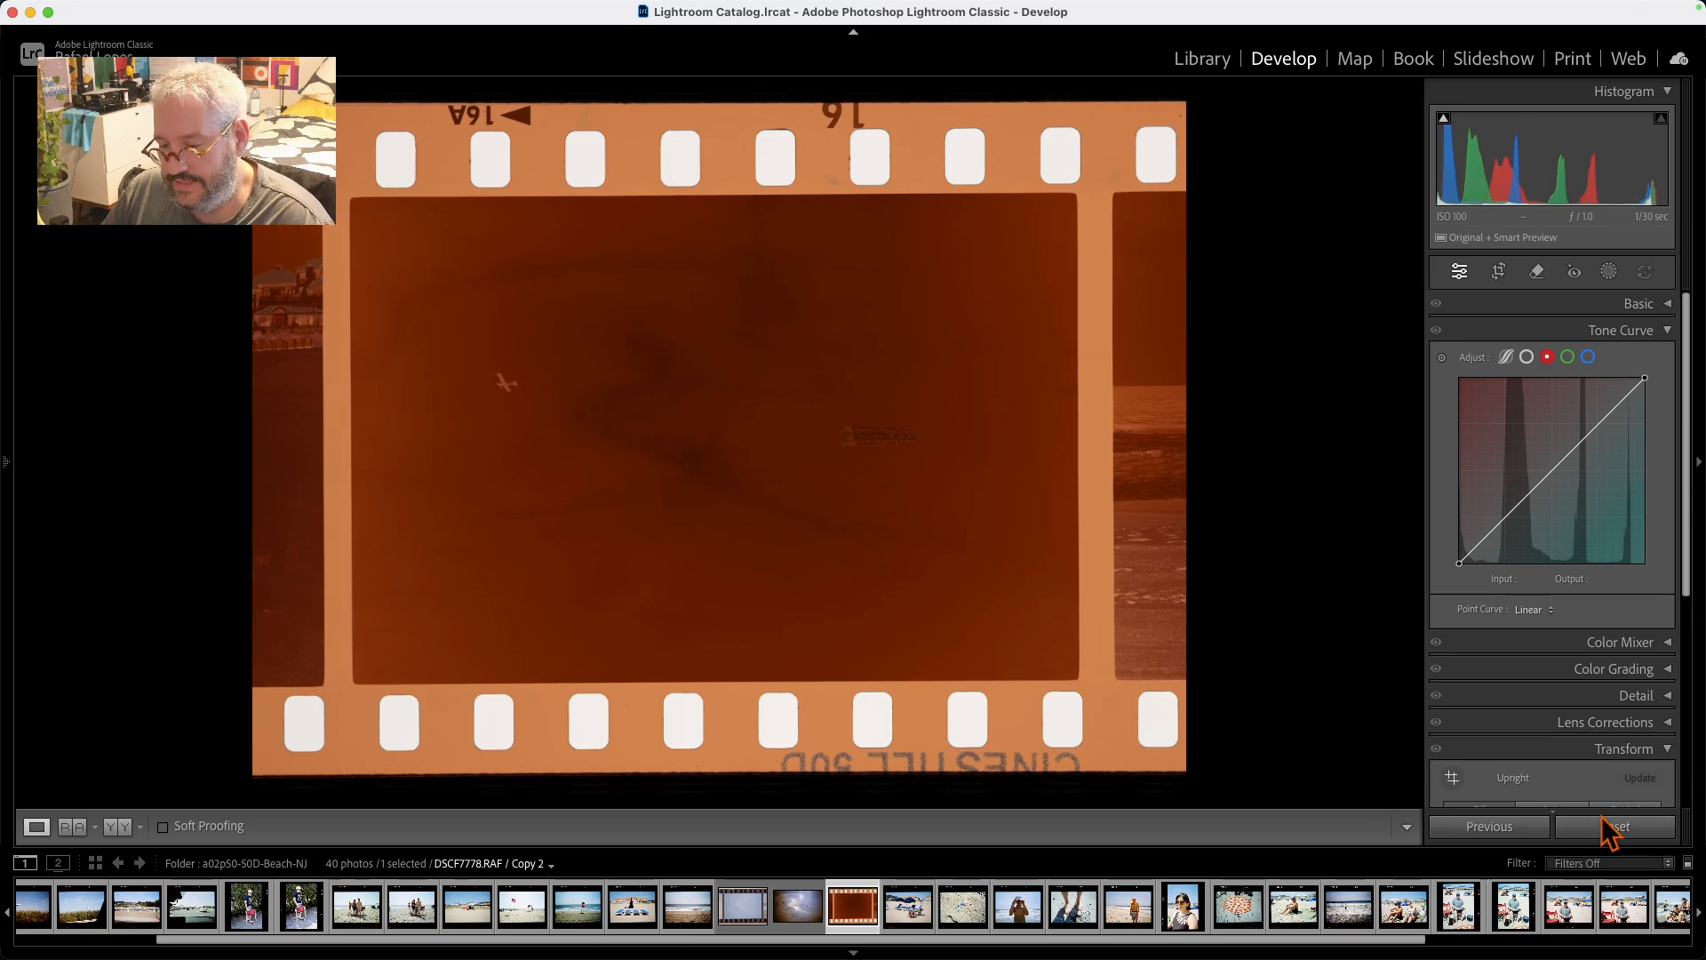
pyautogui.press('g')
pyautogui.doubleClick(317, 590)
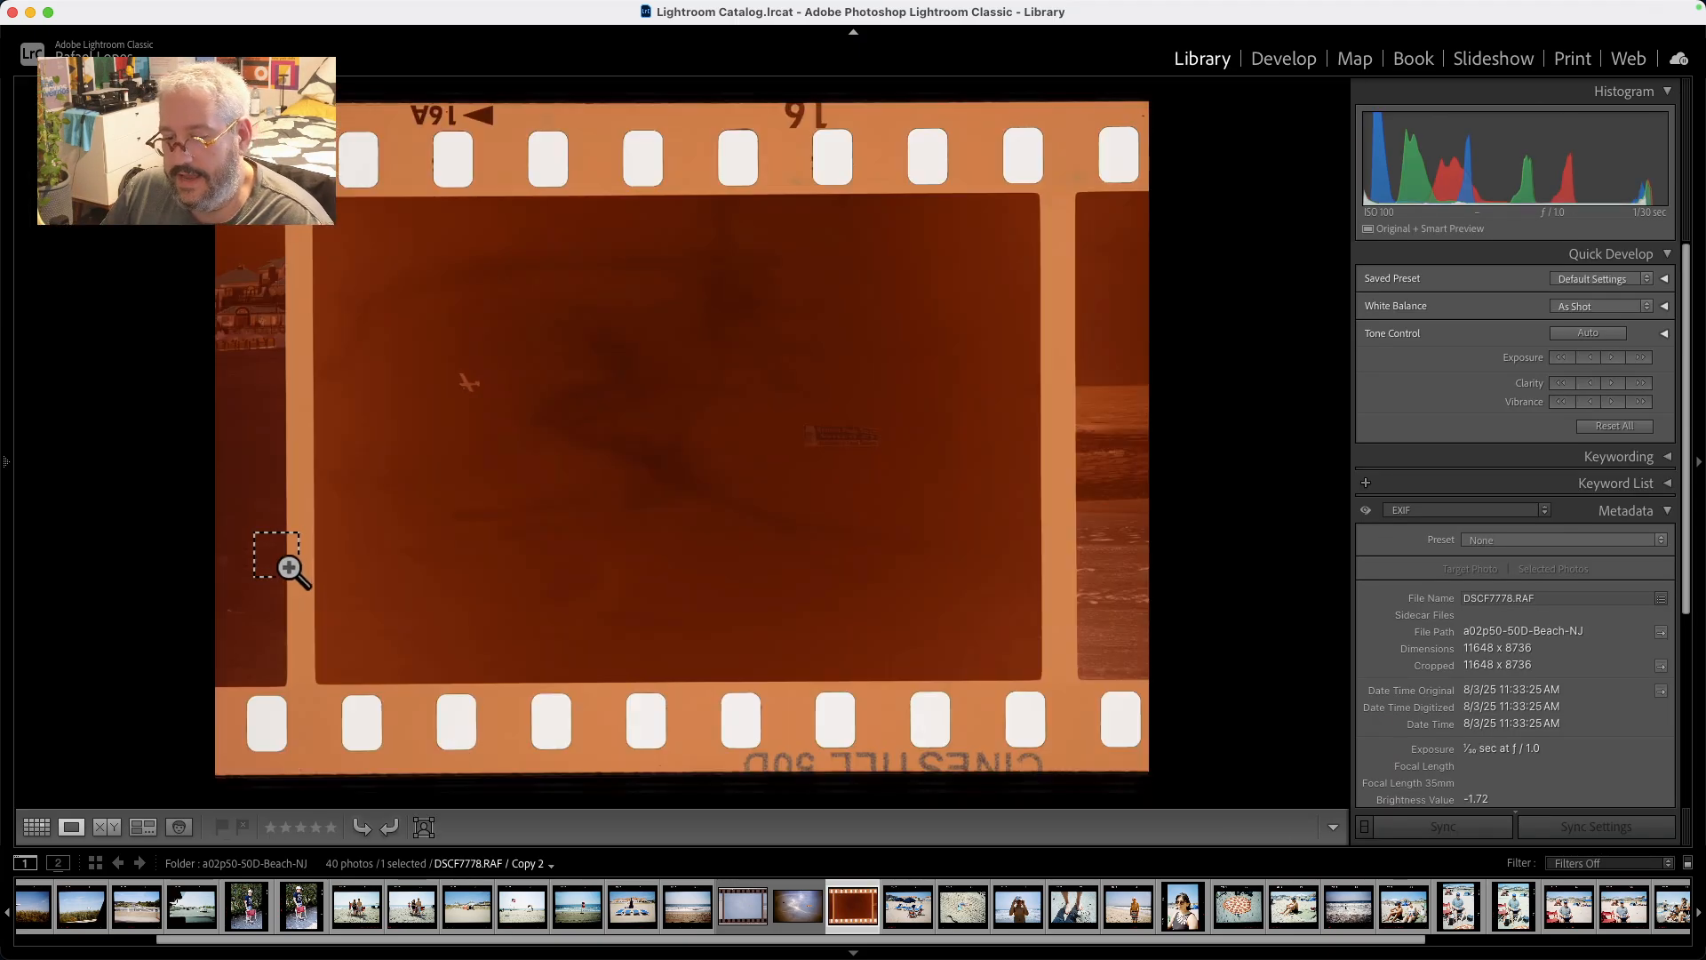
pyautogui.press('super+shift+v')
pyautogui.press('g')
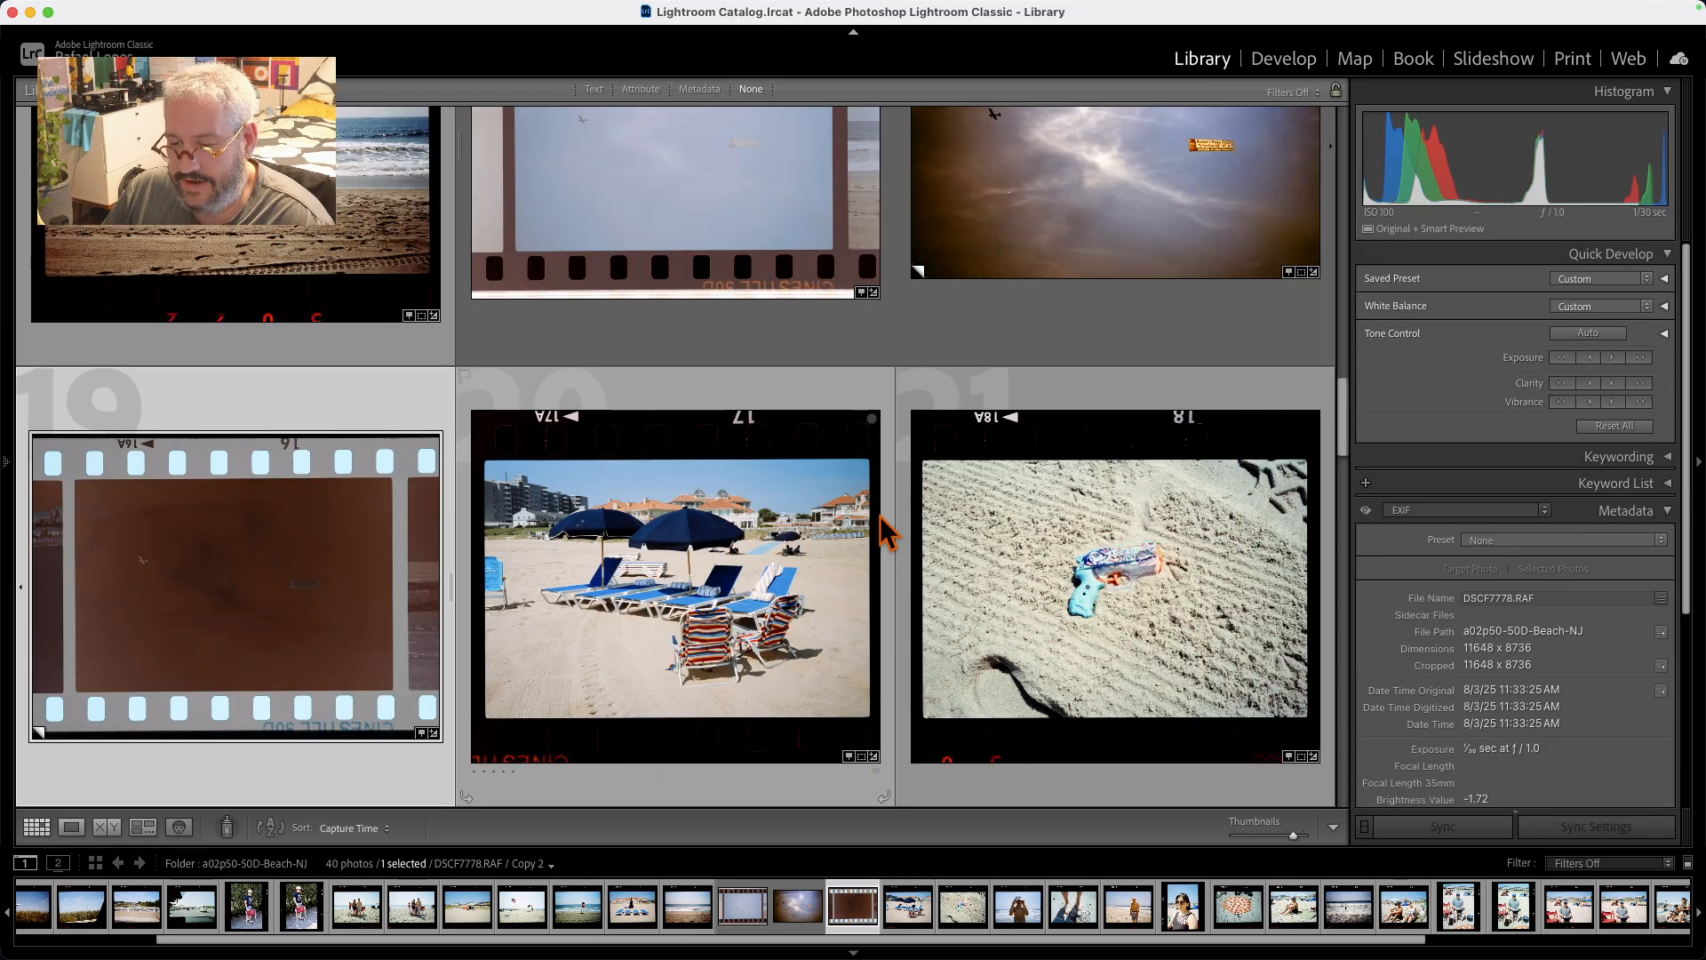
# Clear the virtual copy's inherited conversion in Negative Lab Pro and apply the change.
pyautogui.hotkey('ctrl', 'n')
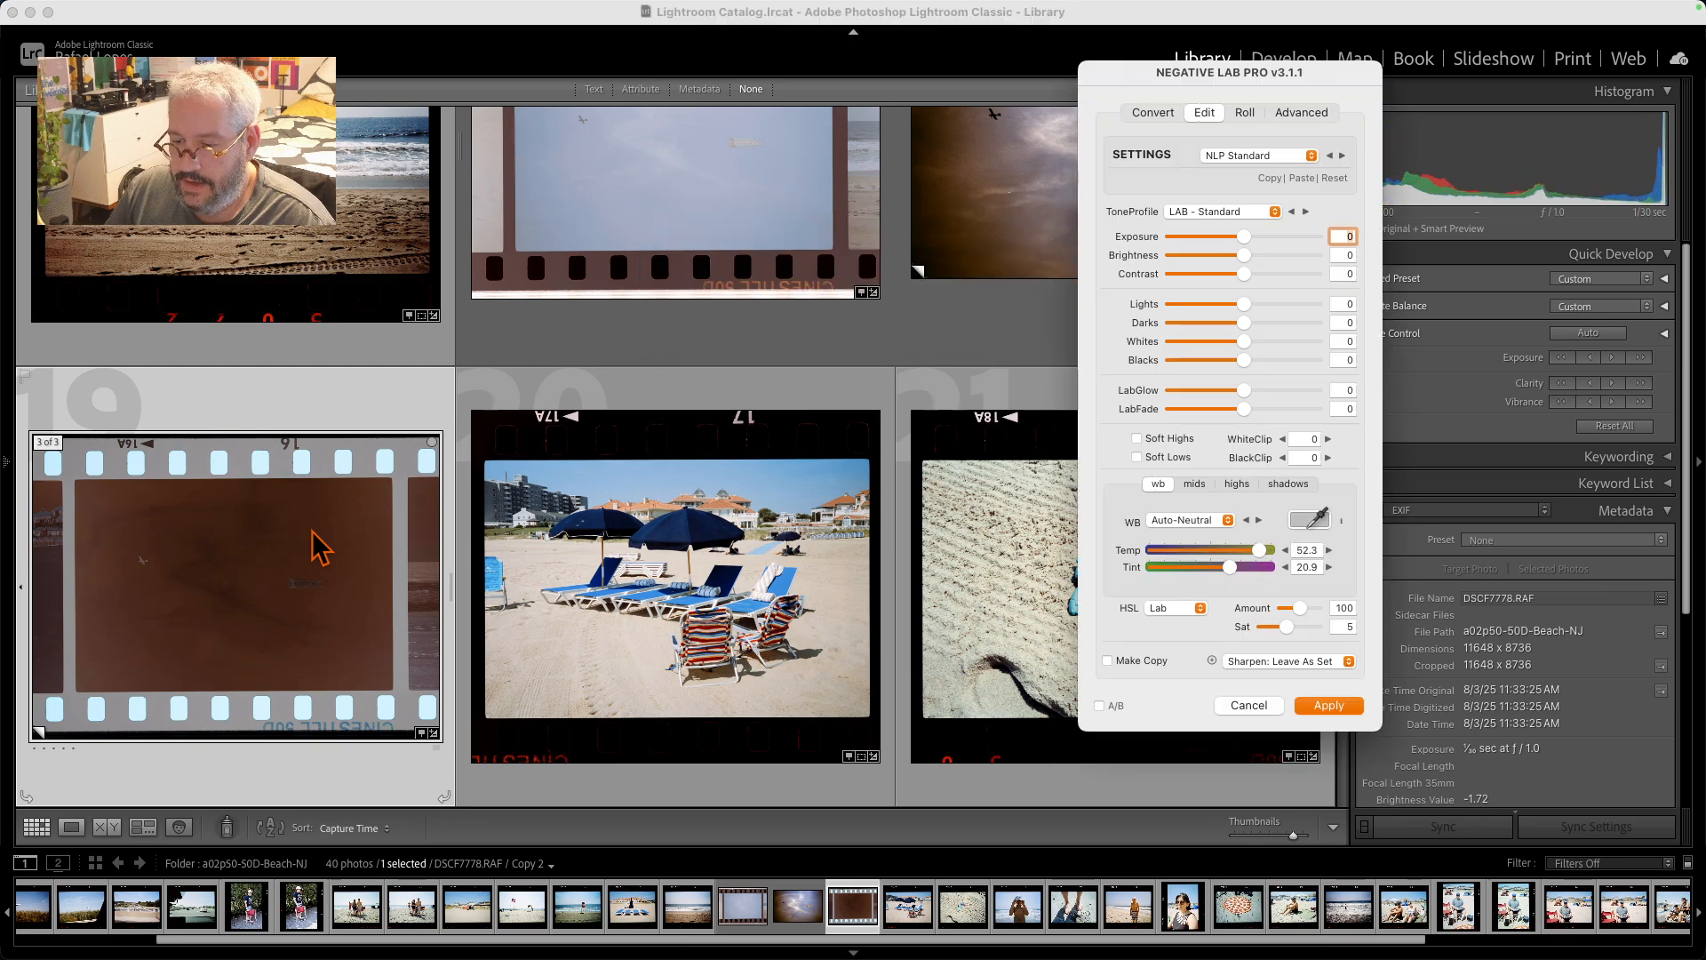
pyautogui.click(1165, 112)
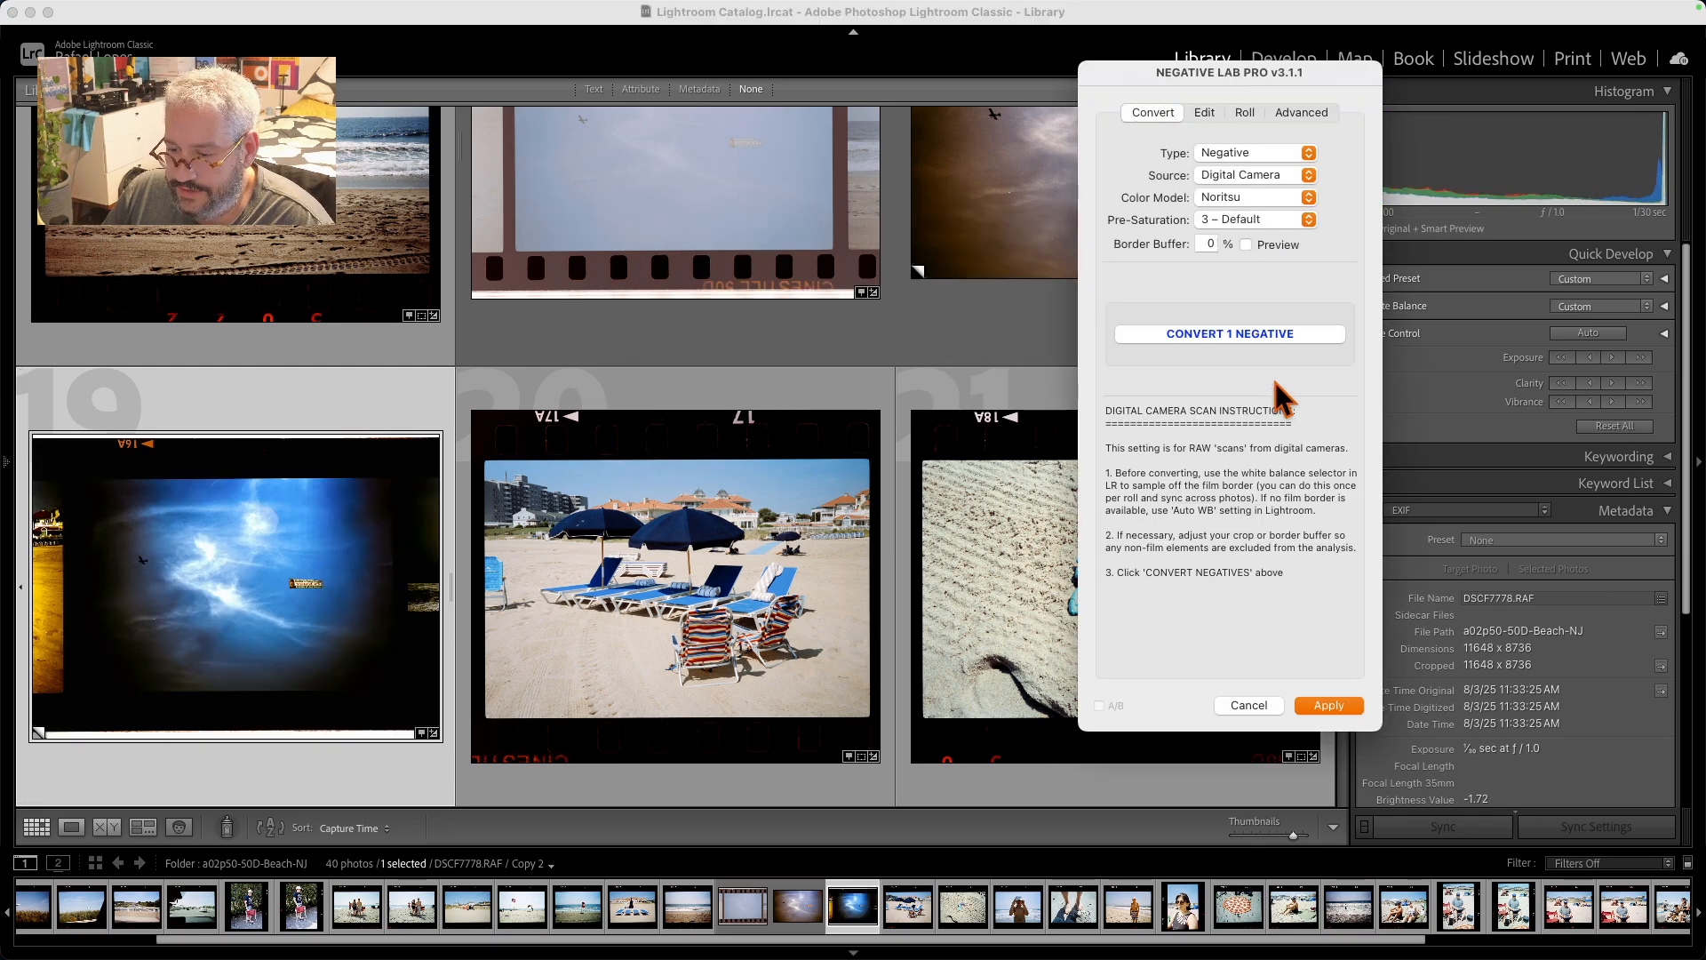
pyautogui.click(1330, 706)
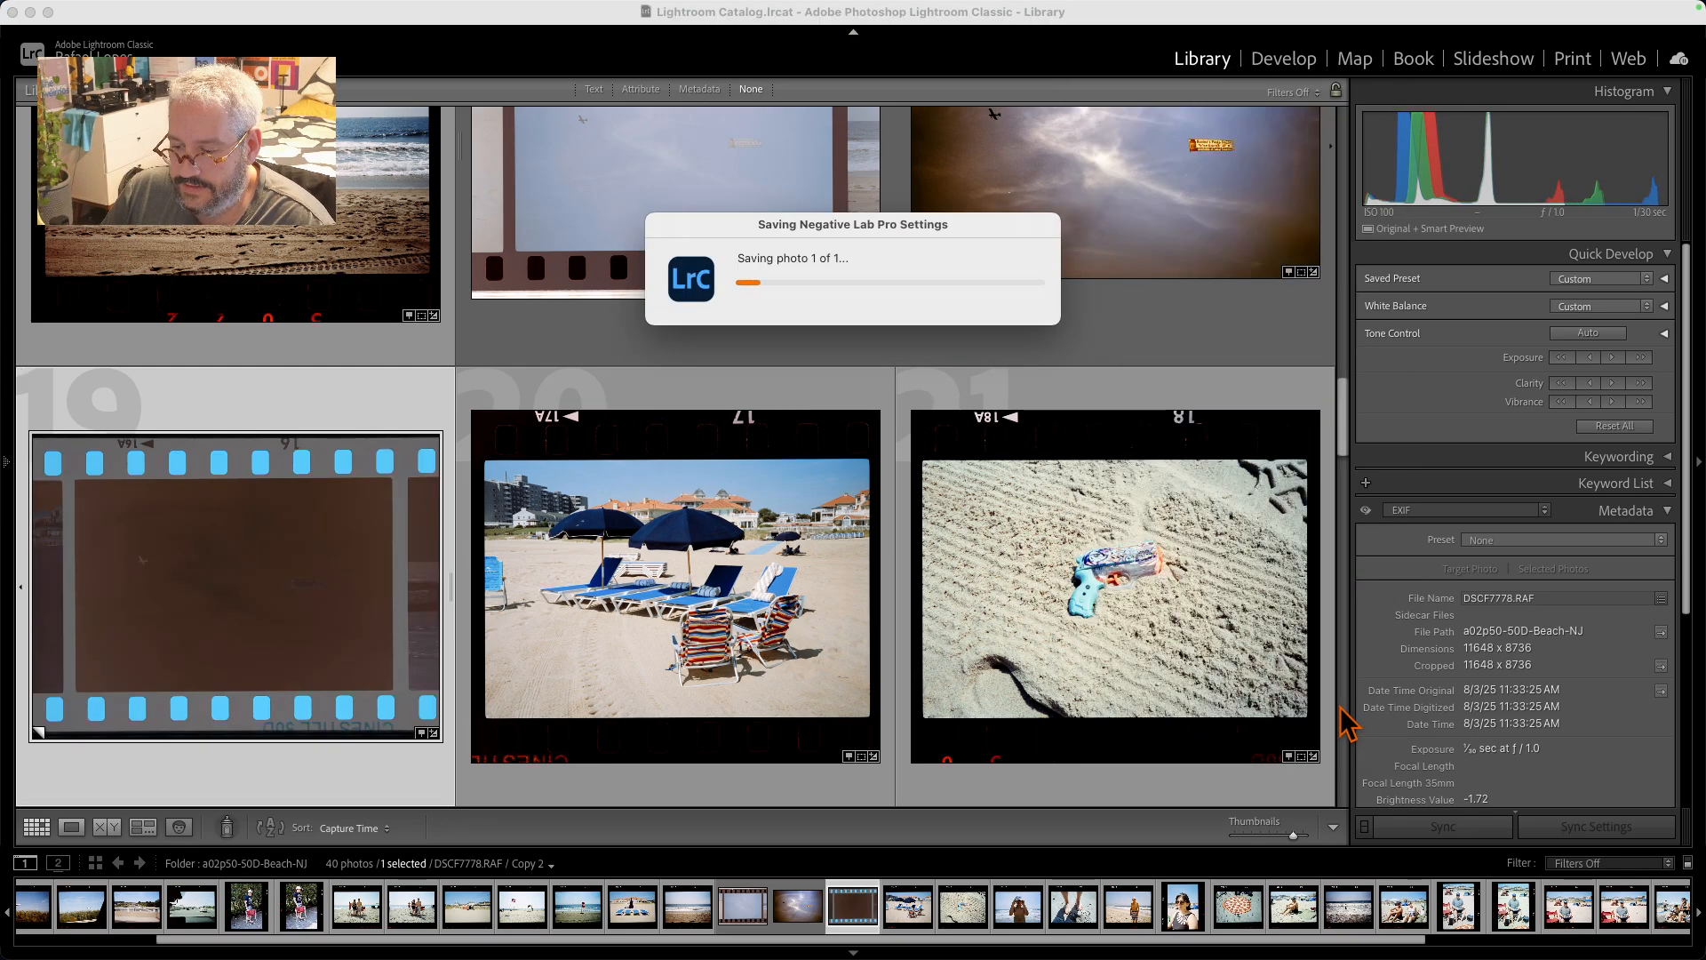
# Reopen Negative Lab Pro for the virtual copy, turn on the border preview and try border buffers of 14% and 15%.
pyautogui.press('super+n')
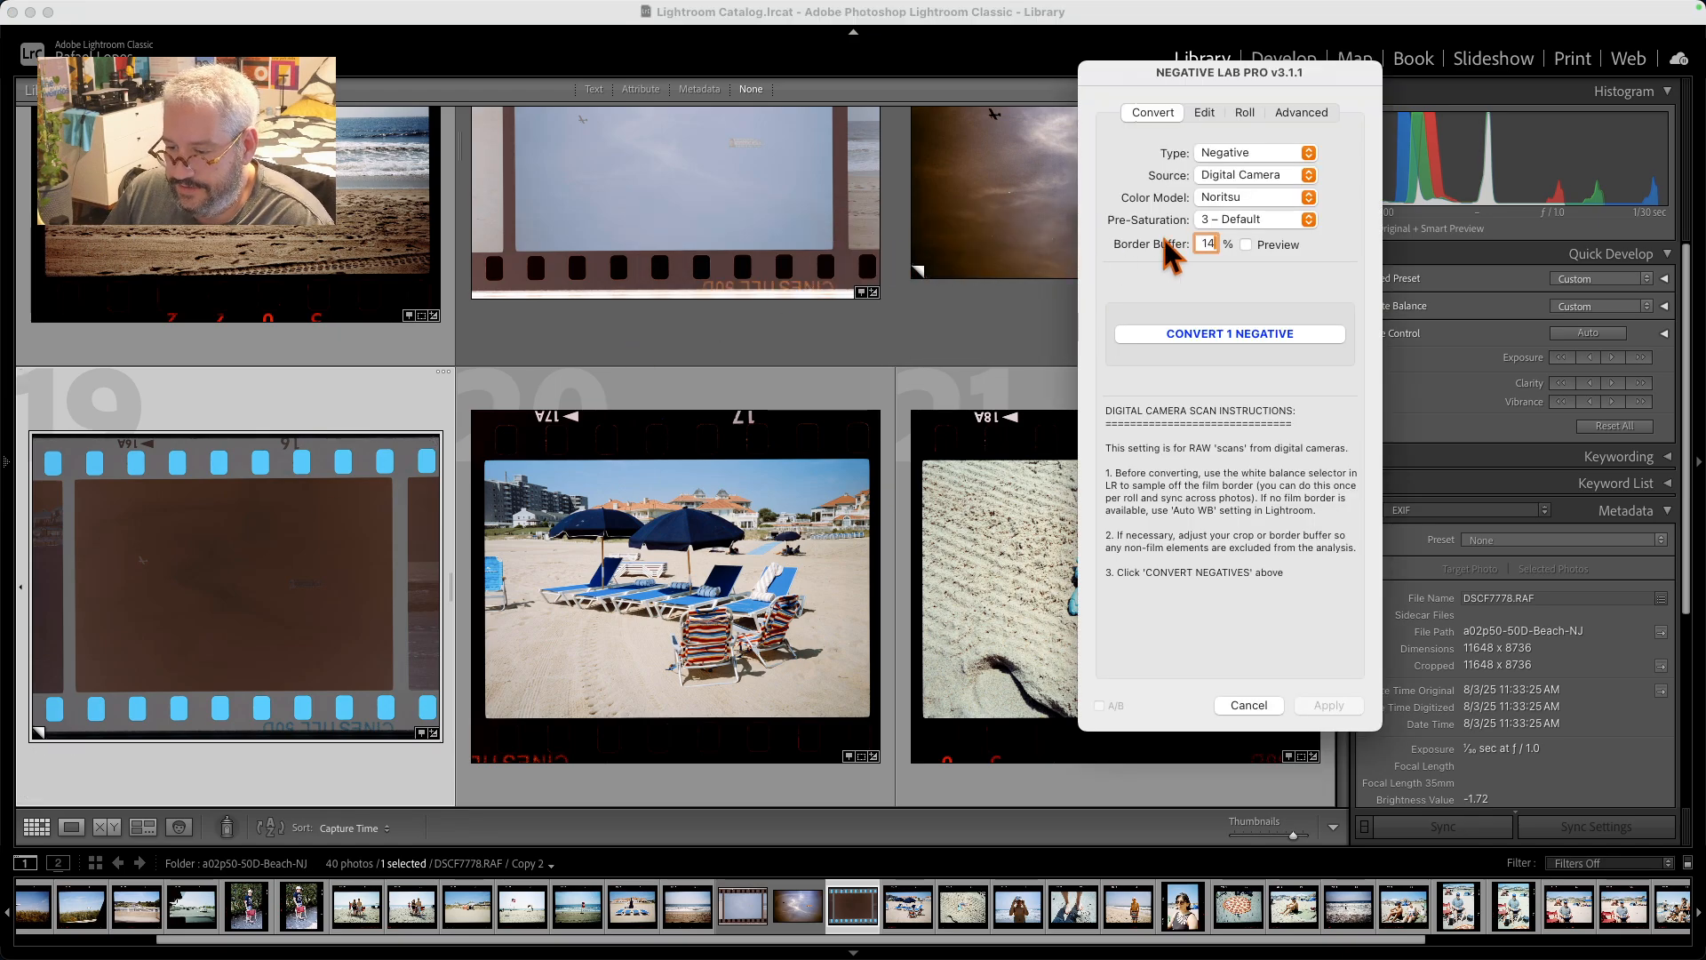
pyautogui.click(1261, 245)
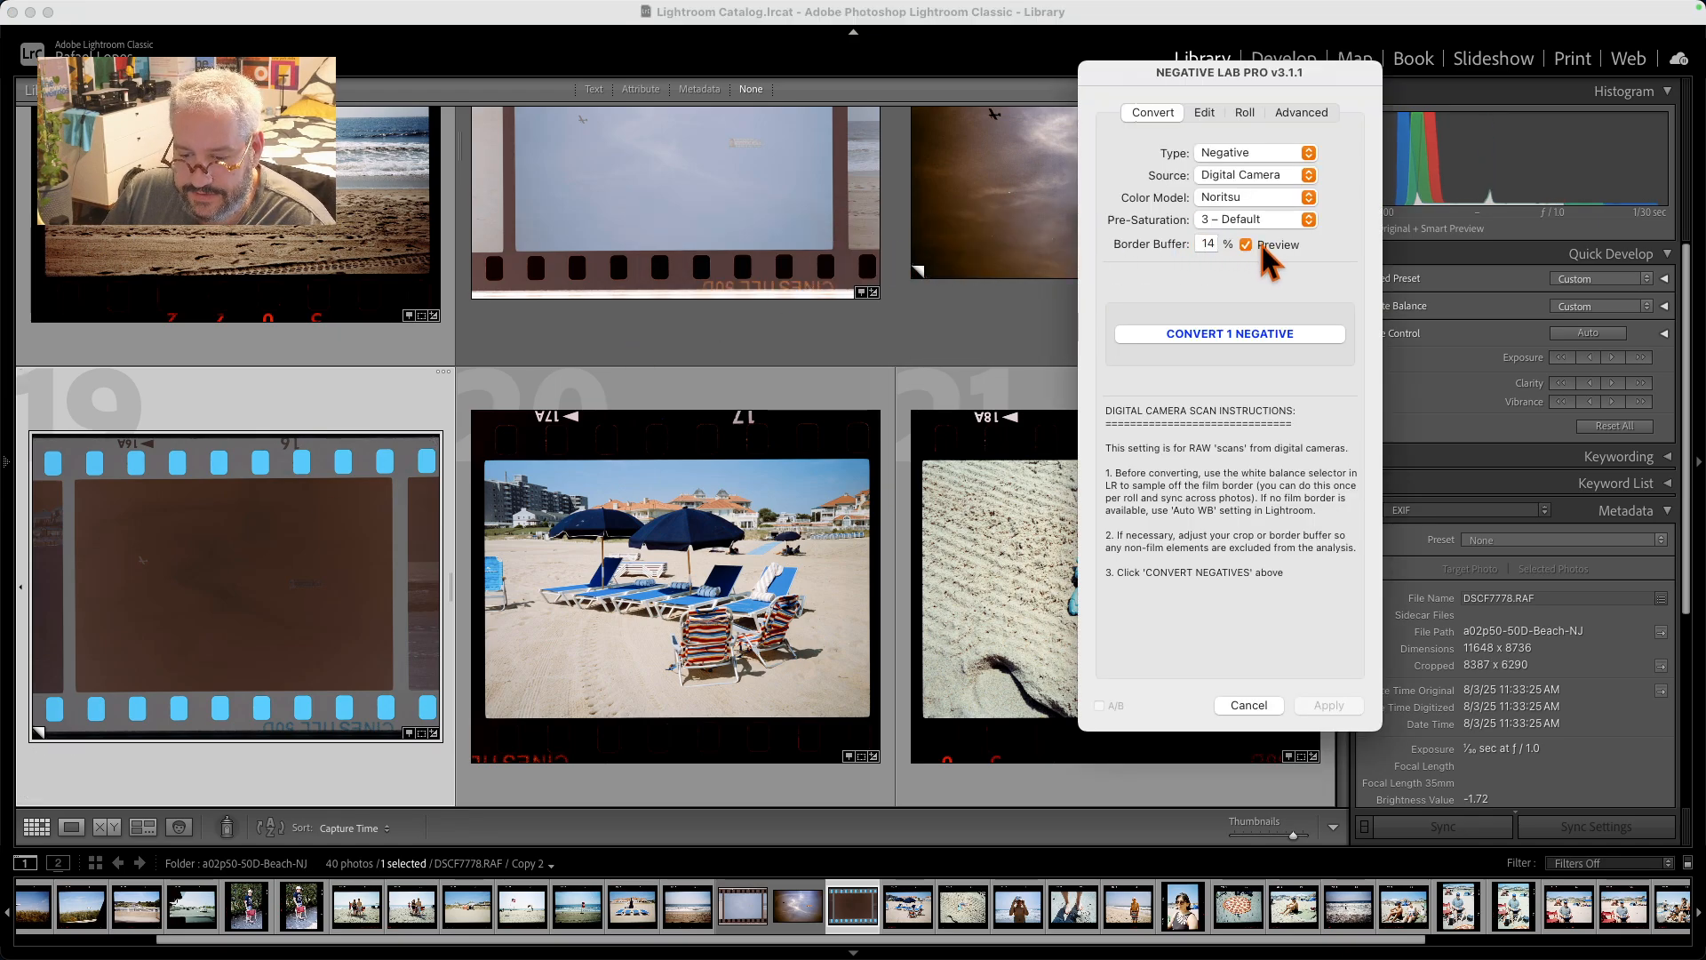
pyautogui.moveTo(1204, 244); pyautogui.dragTo(1242, 247)
pyautogui.write('15')
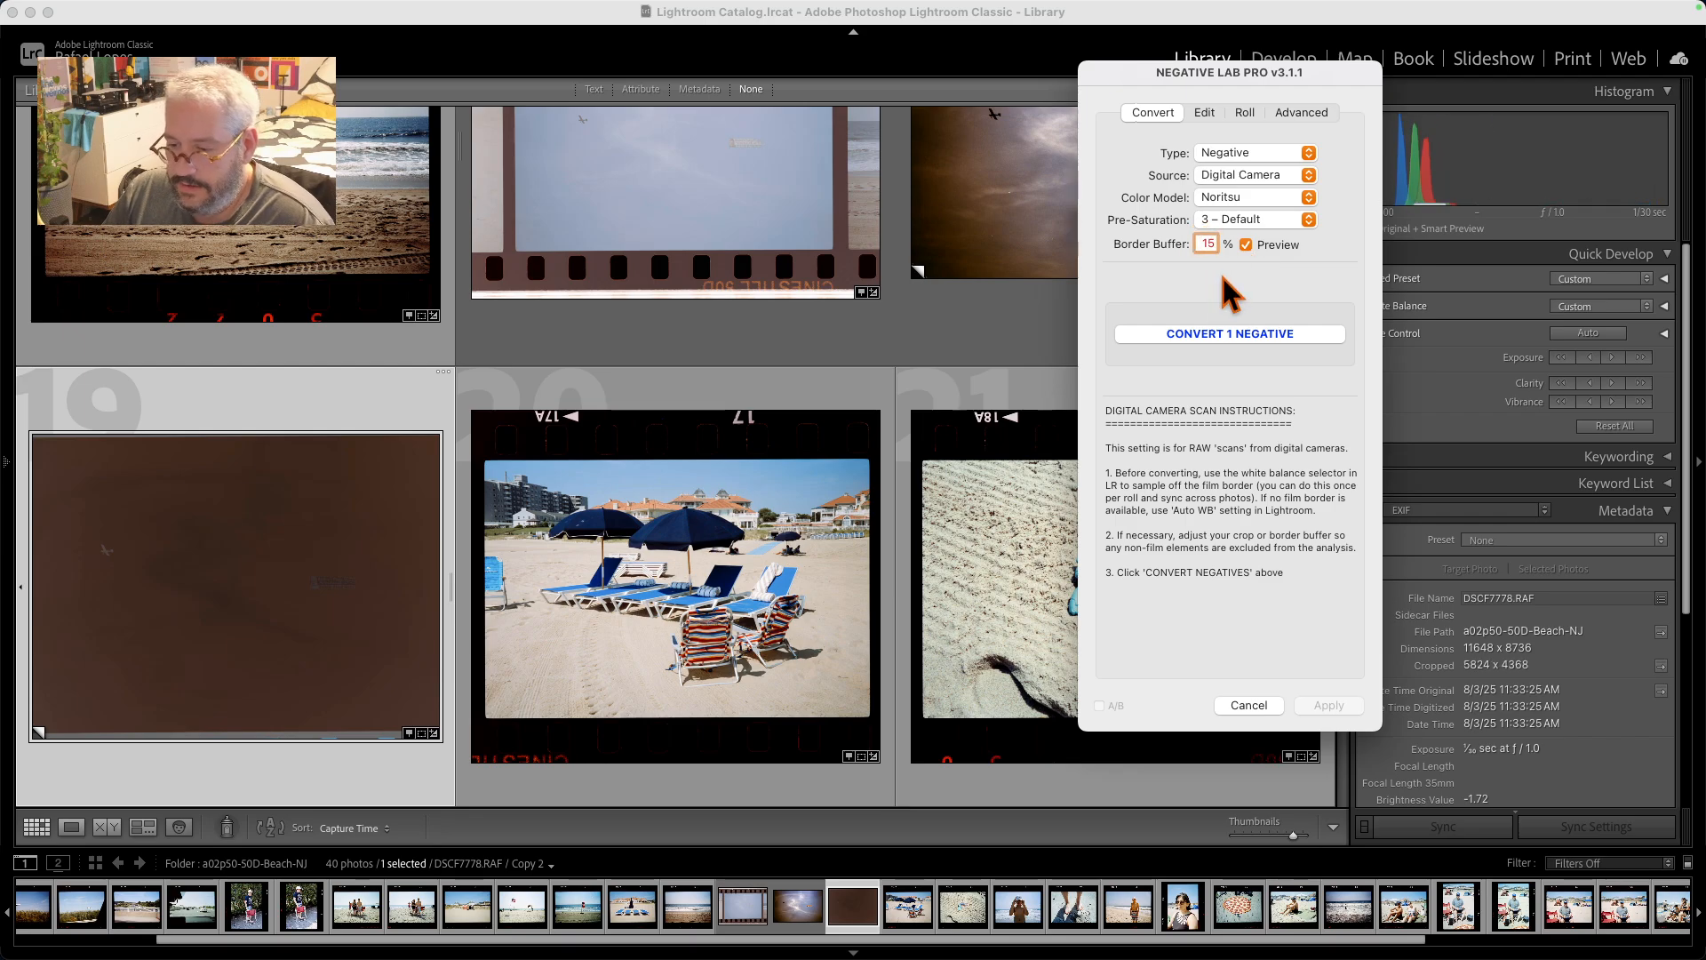
pyautogui.press('Return')
pyautogui.click(1213, 272)
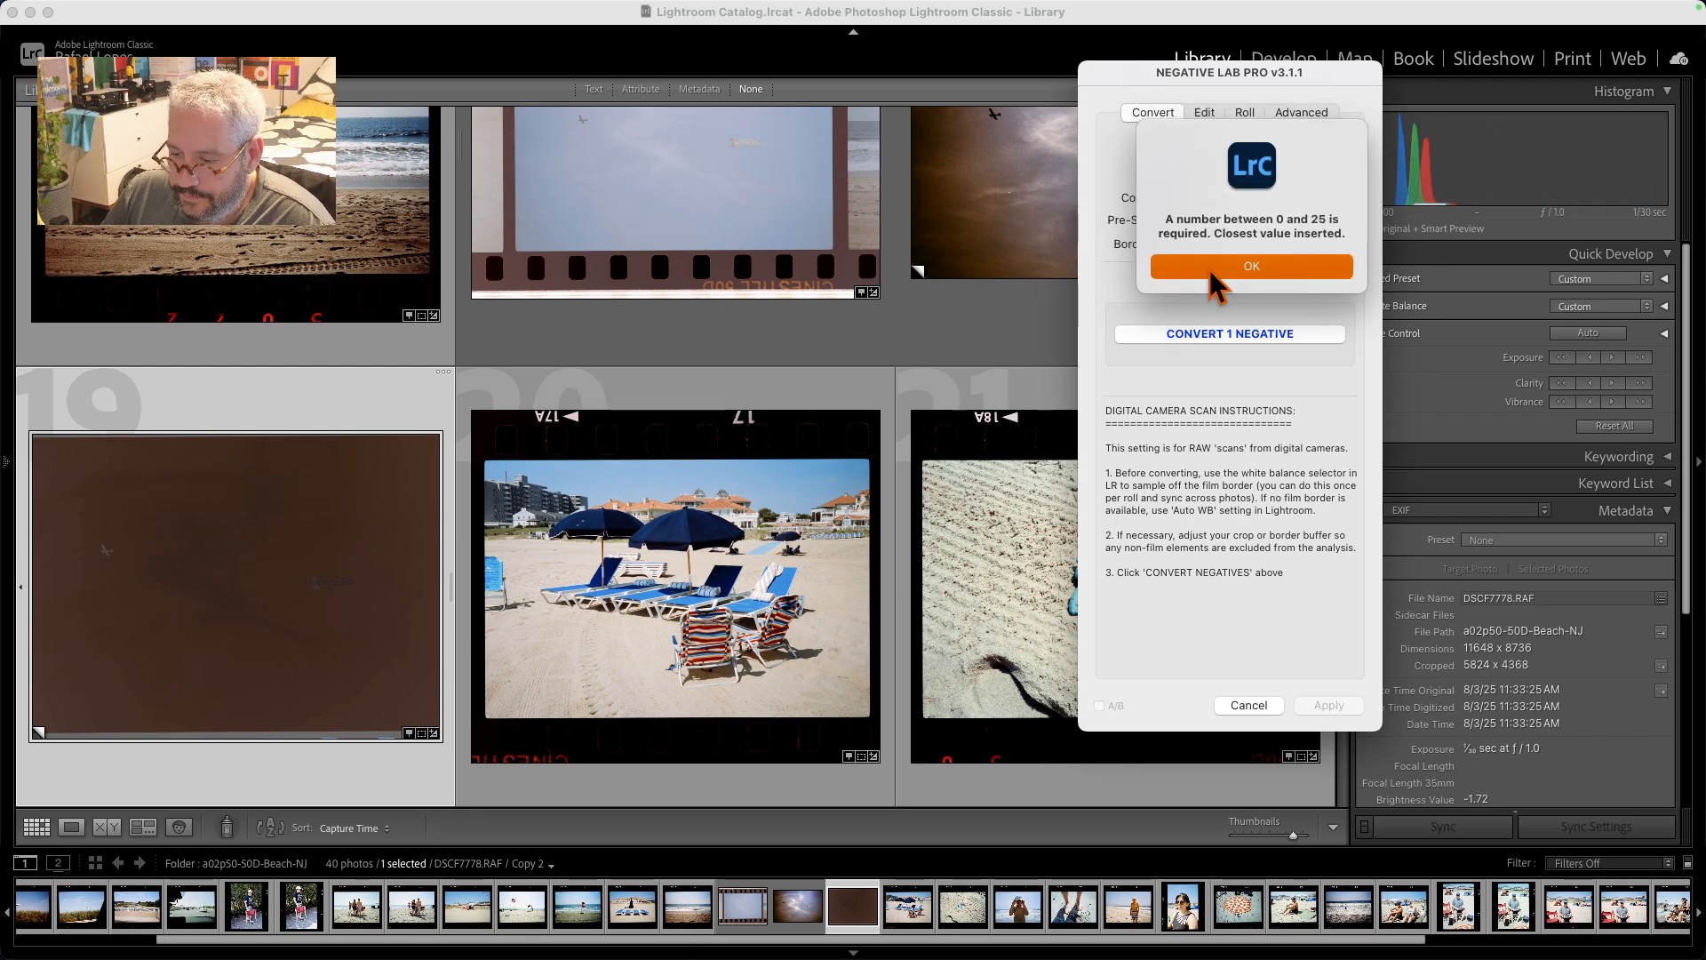
pyautogui.moveTo(1198, 243); pyautogui.dragTo(1289, 271)
pyautogui.write('15')
pyautogui.press('Return')
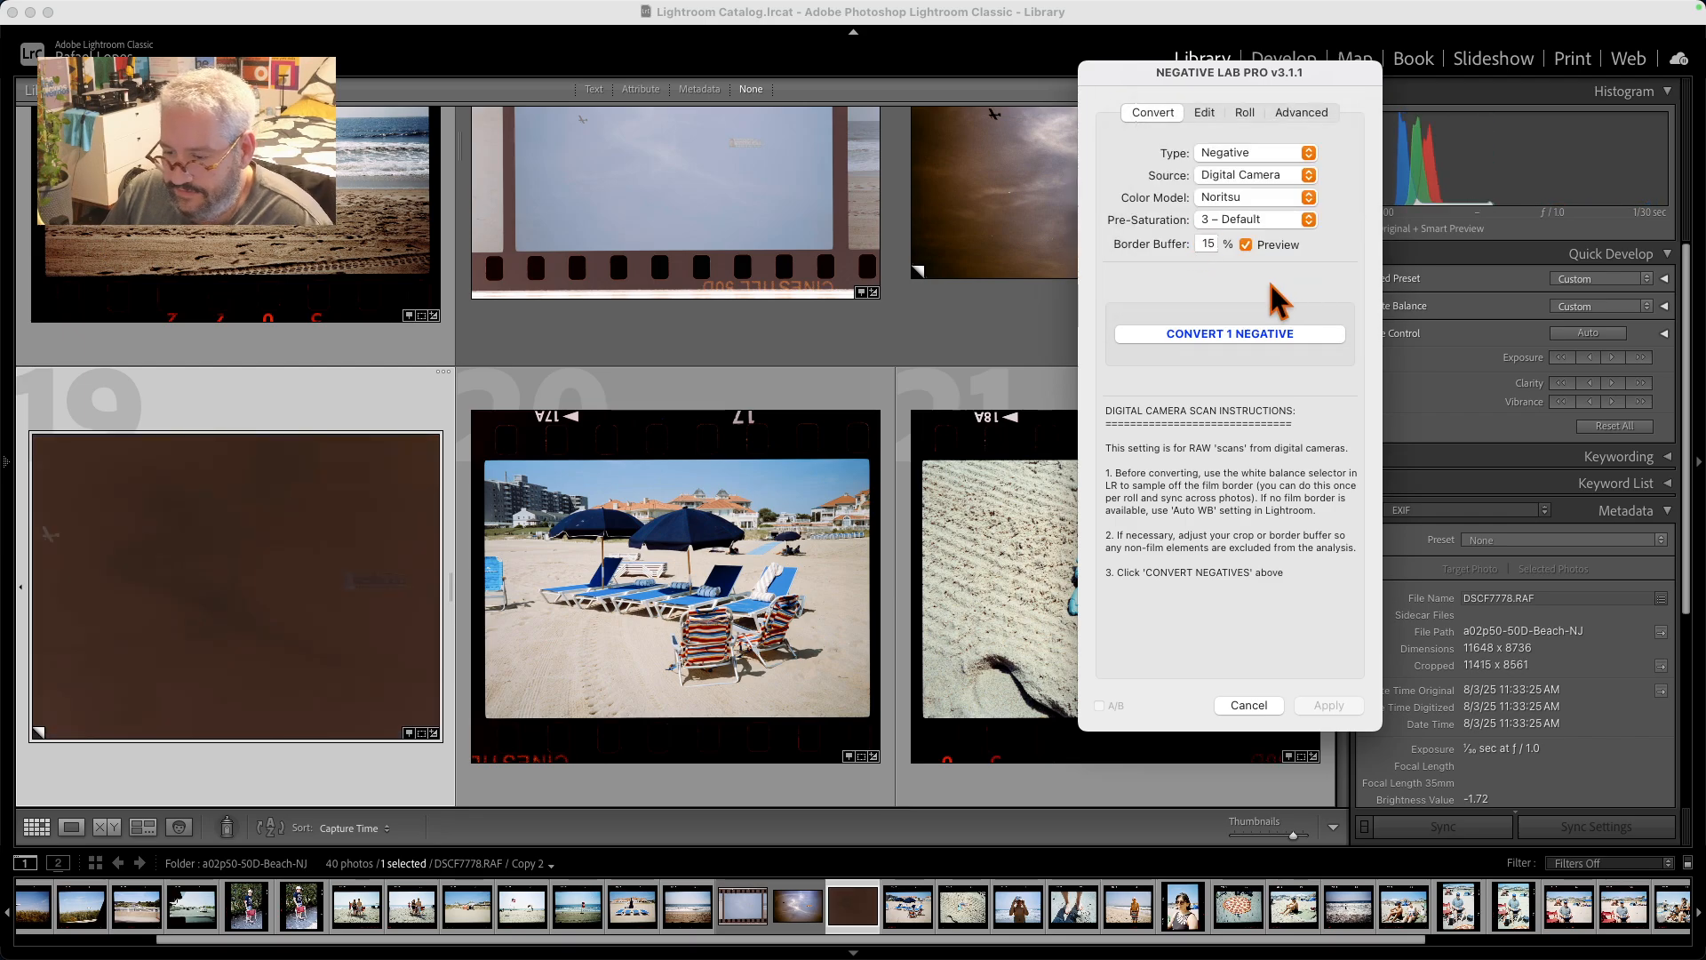
# Convert the virtual copy, move the dialog clear of the thumbnails, and cancel the conversion.
pyautogui.click(1226, 338)
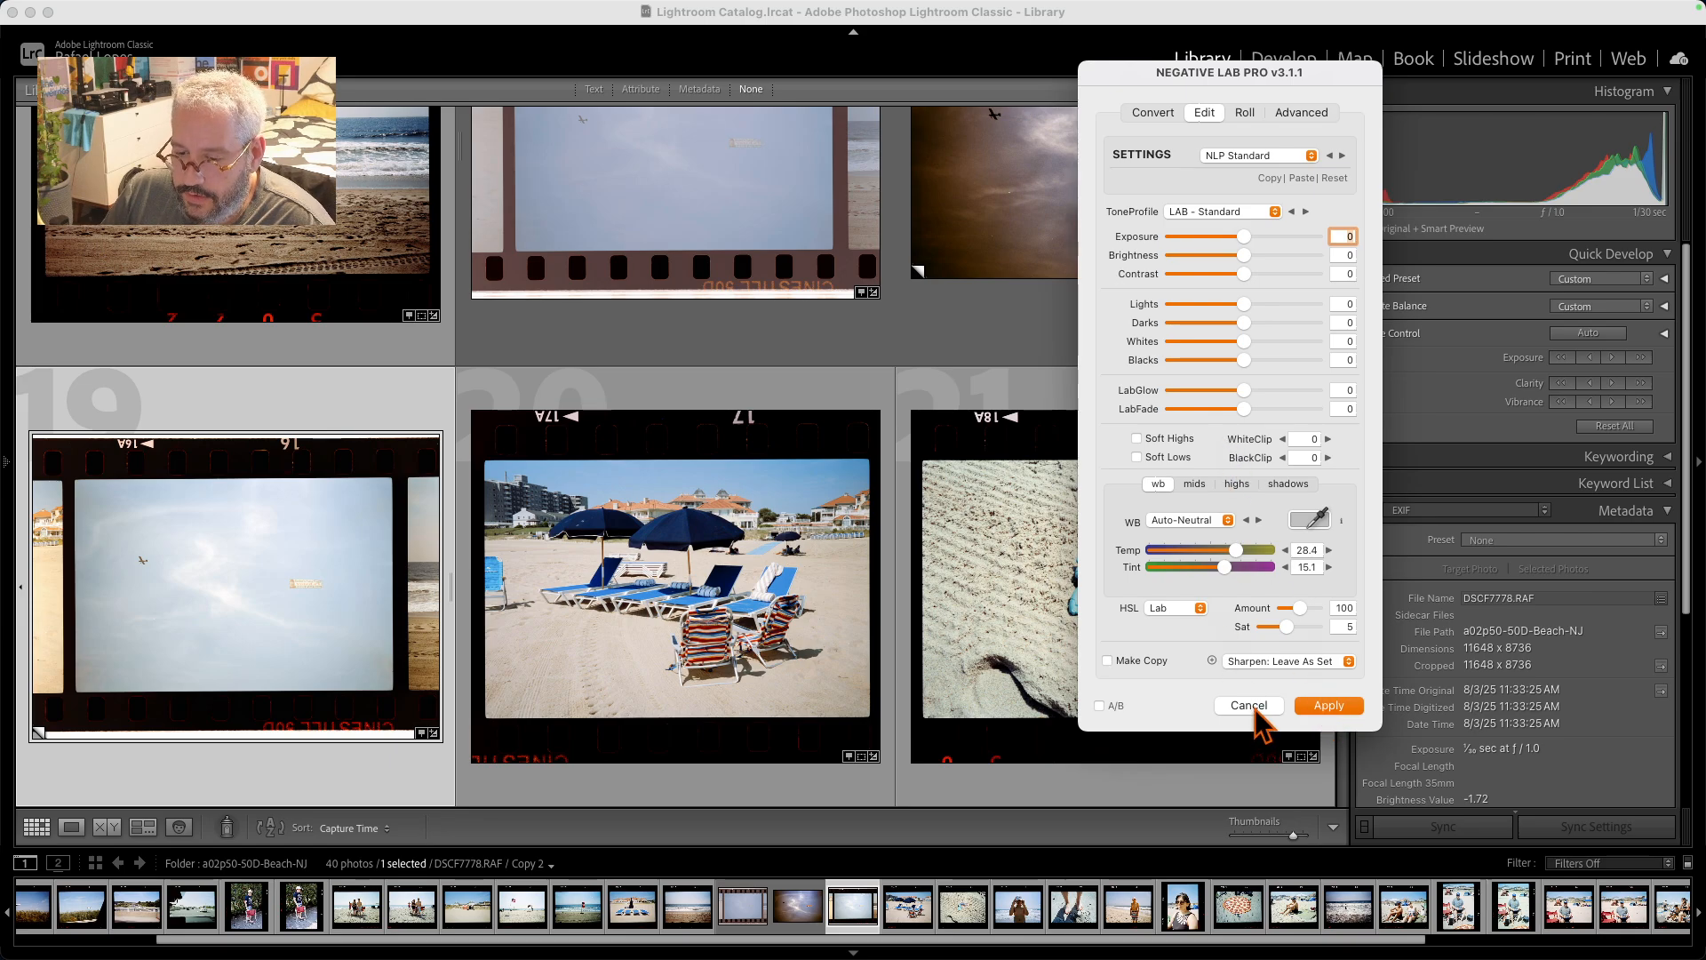
pyautogui.moveTo(1243, 79); pyautogui.dragTo(1530, 107)
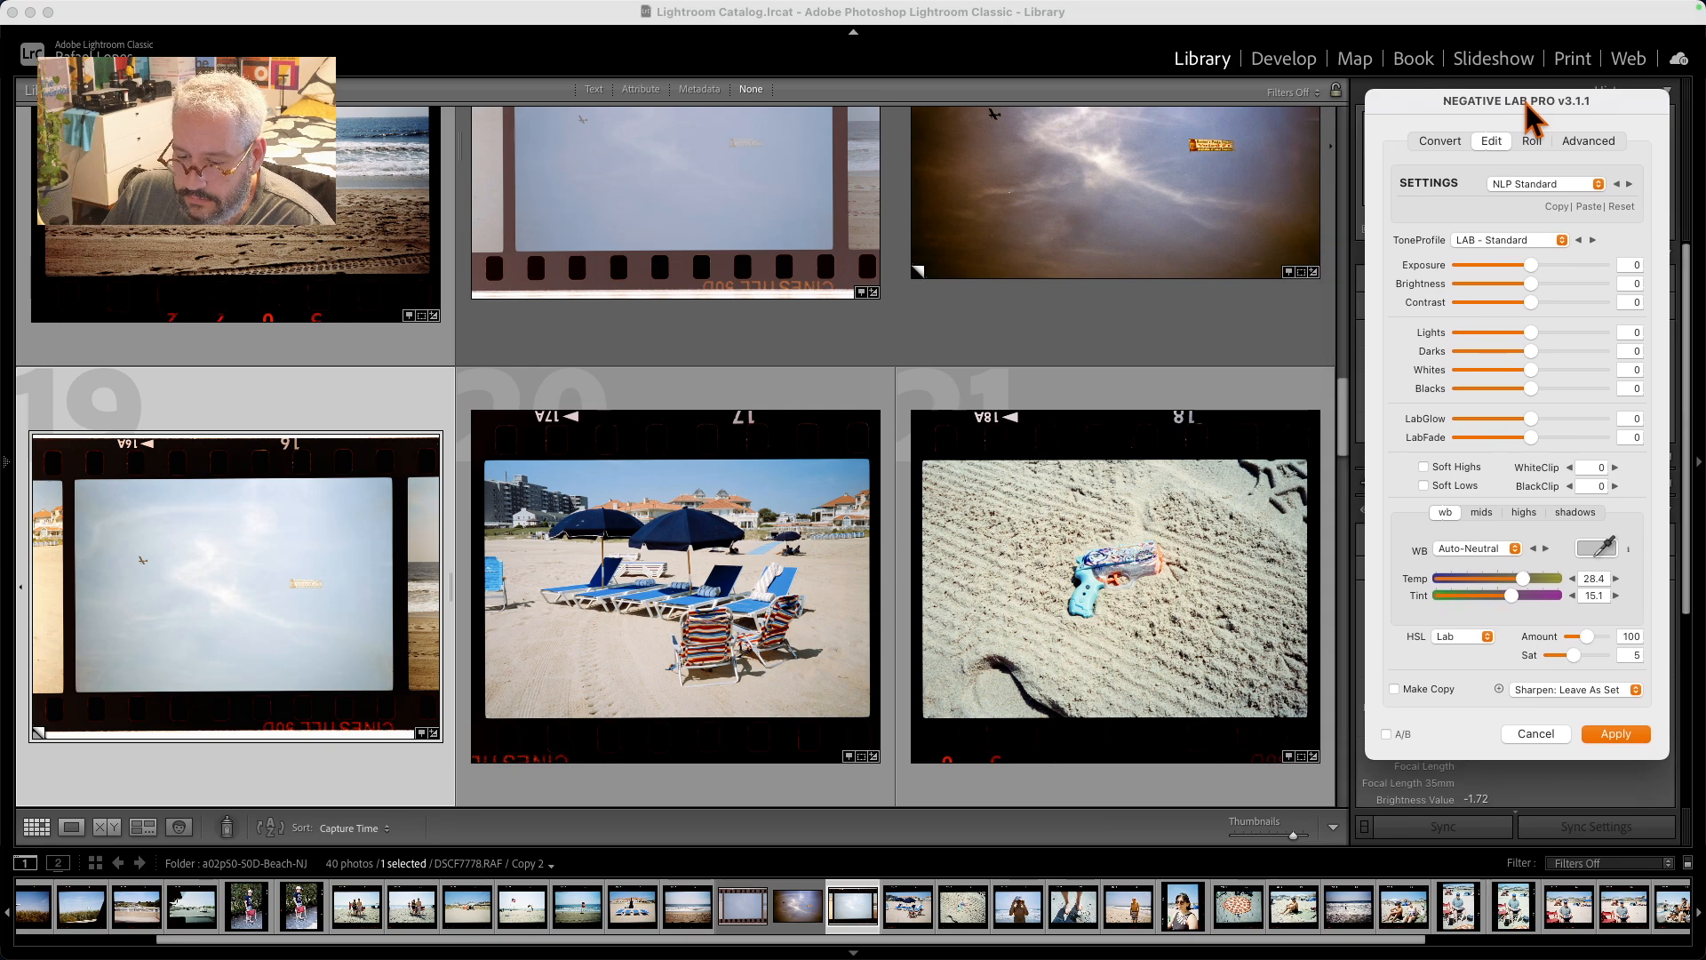
pyautogui.click(1534, 734)
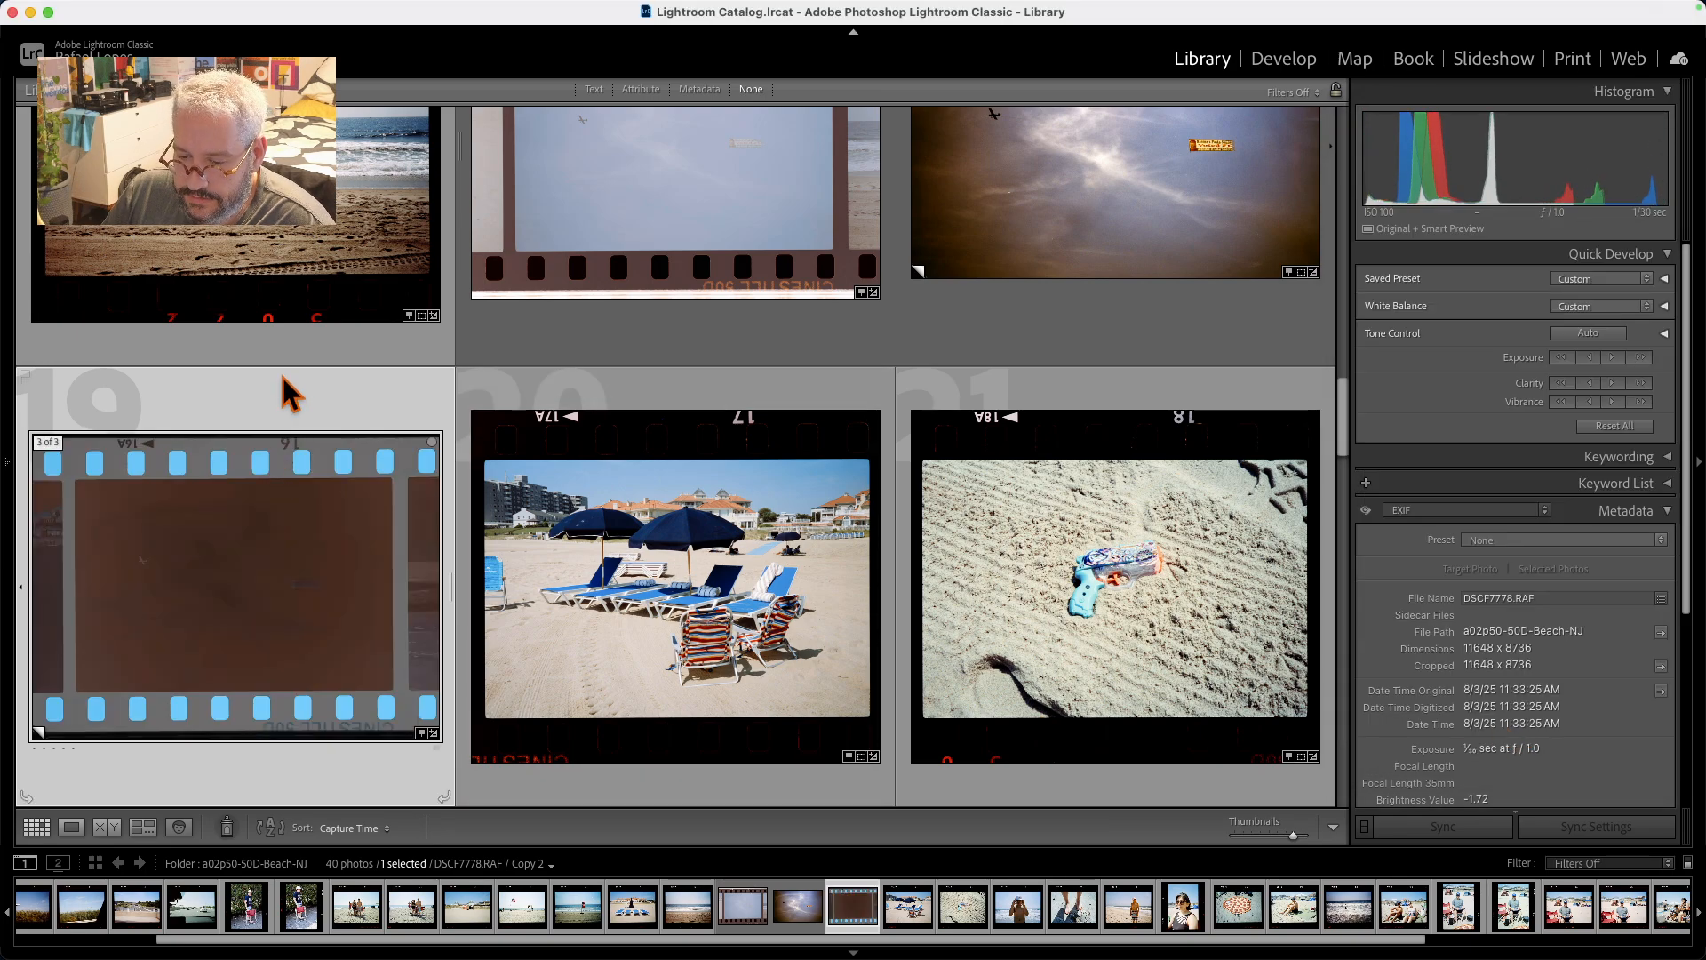
# Convert the uncropped virtual copy in Negative Lab Pro with a 15% border buffer and preview on, and apply the conversion.
pyautogui.hotkey('ctrl', 'n')
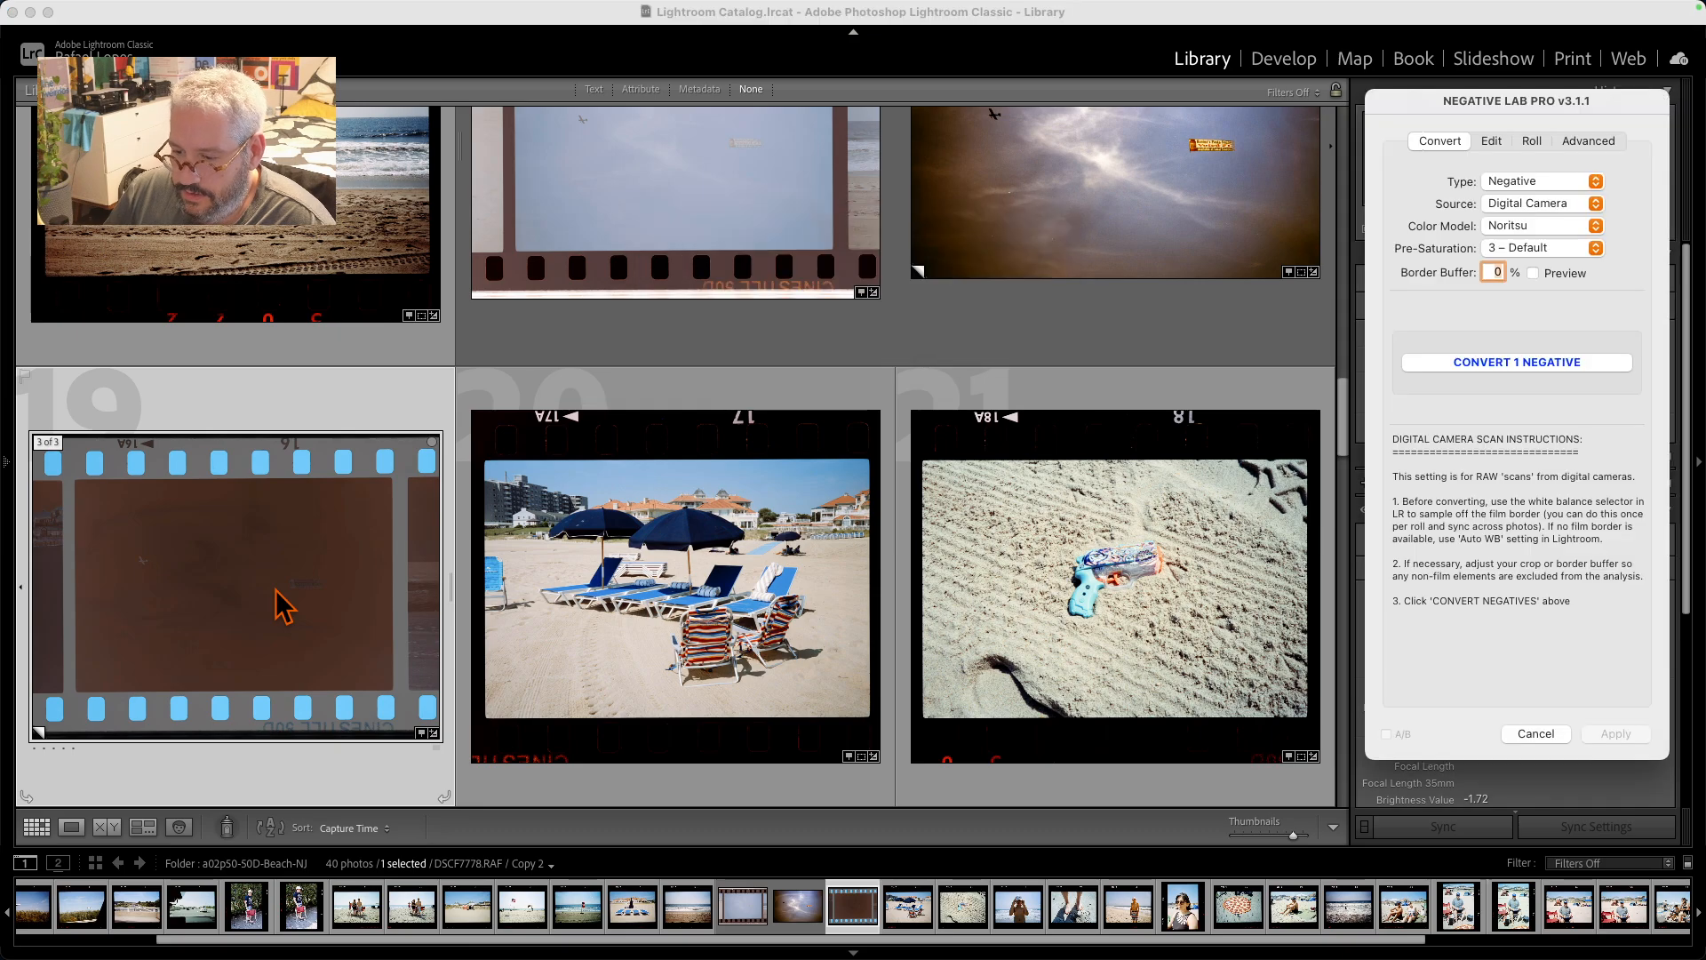
pyautogui.write('15')
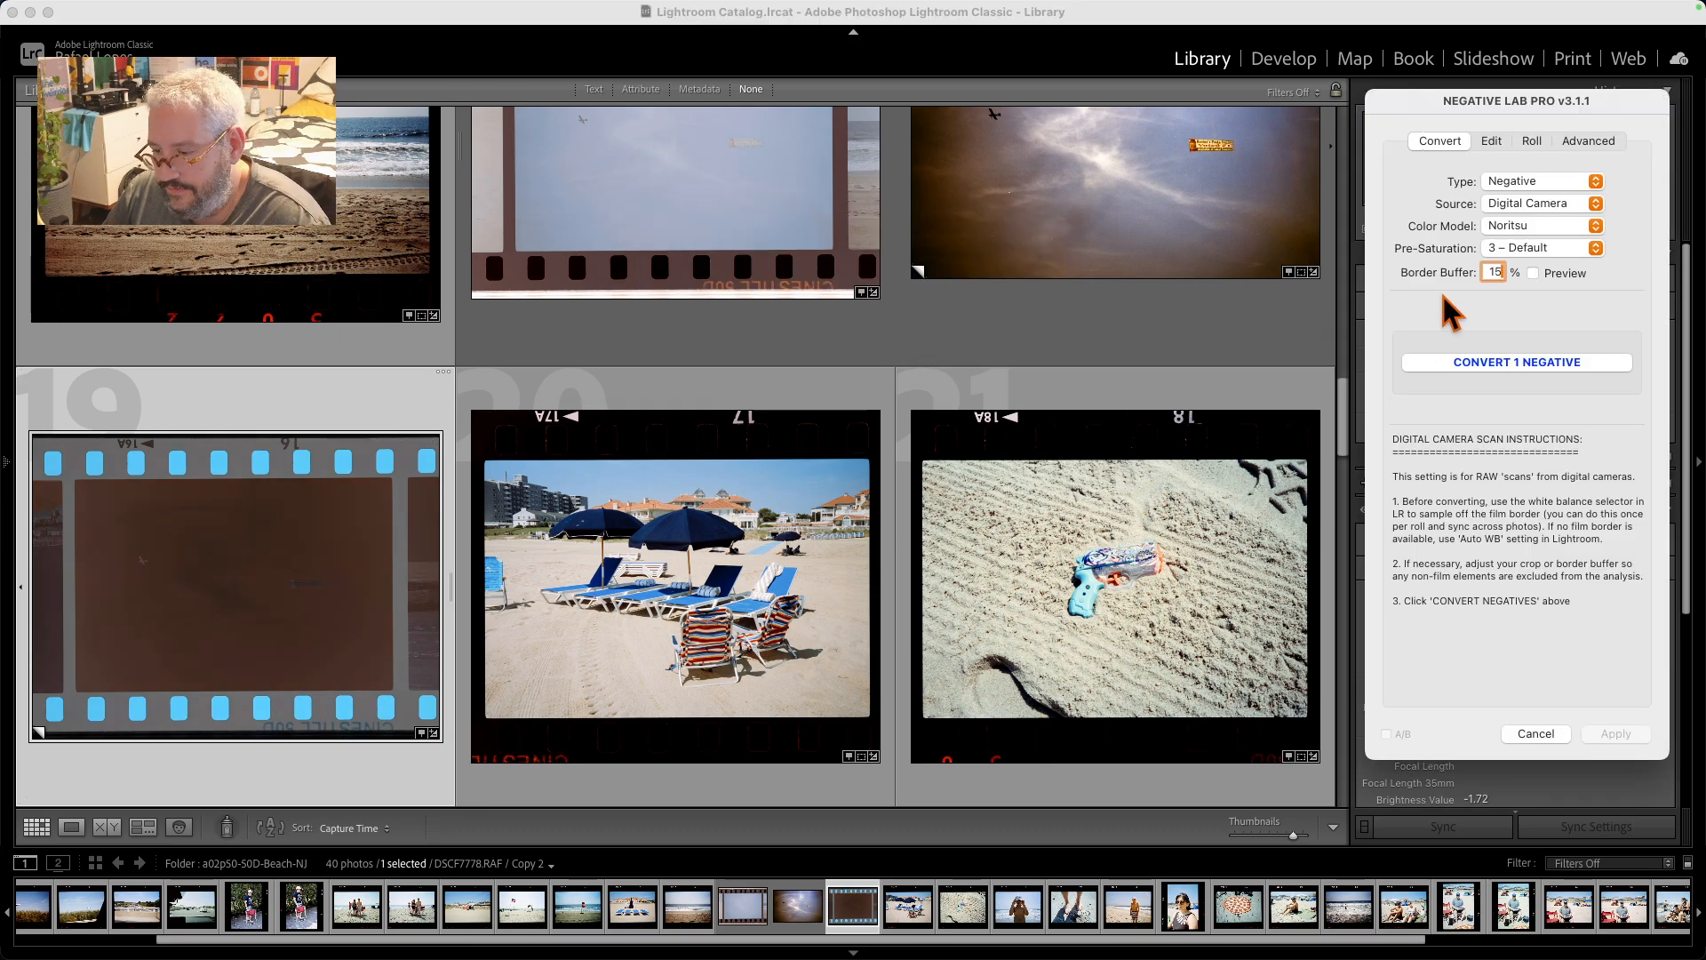
pyautogui.press('Tab')
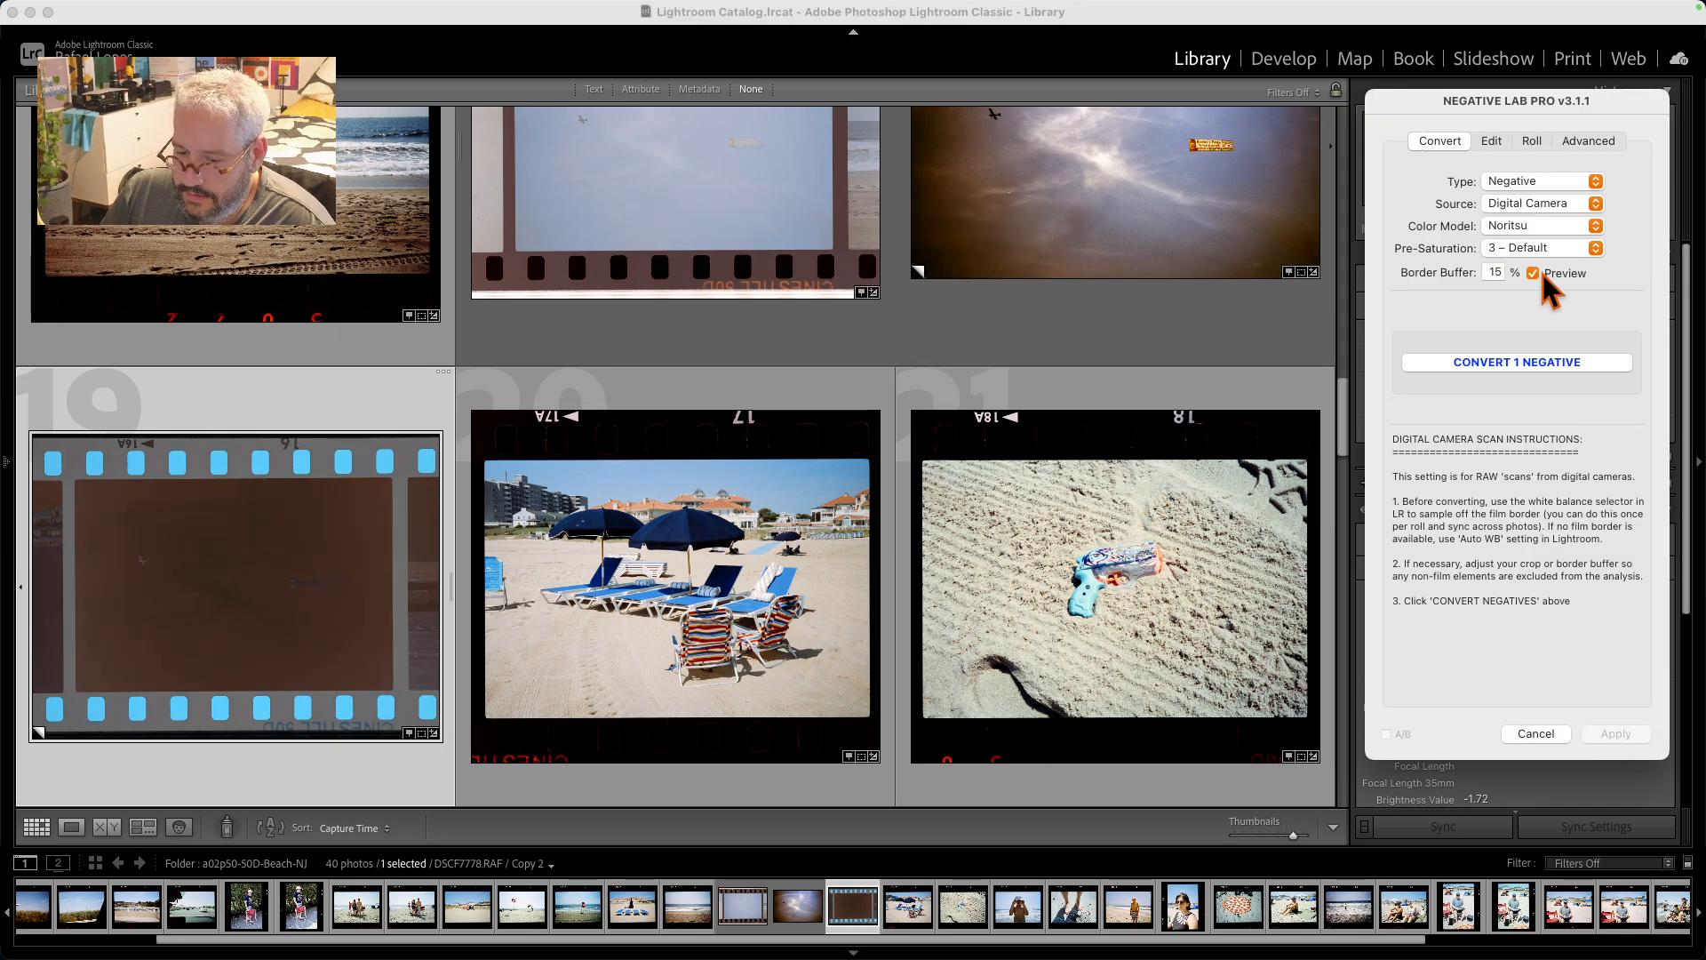
pyautogui.click(1511, 363)
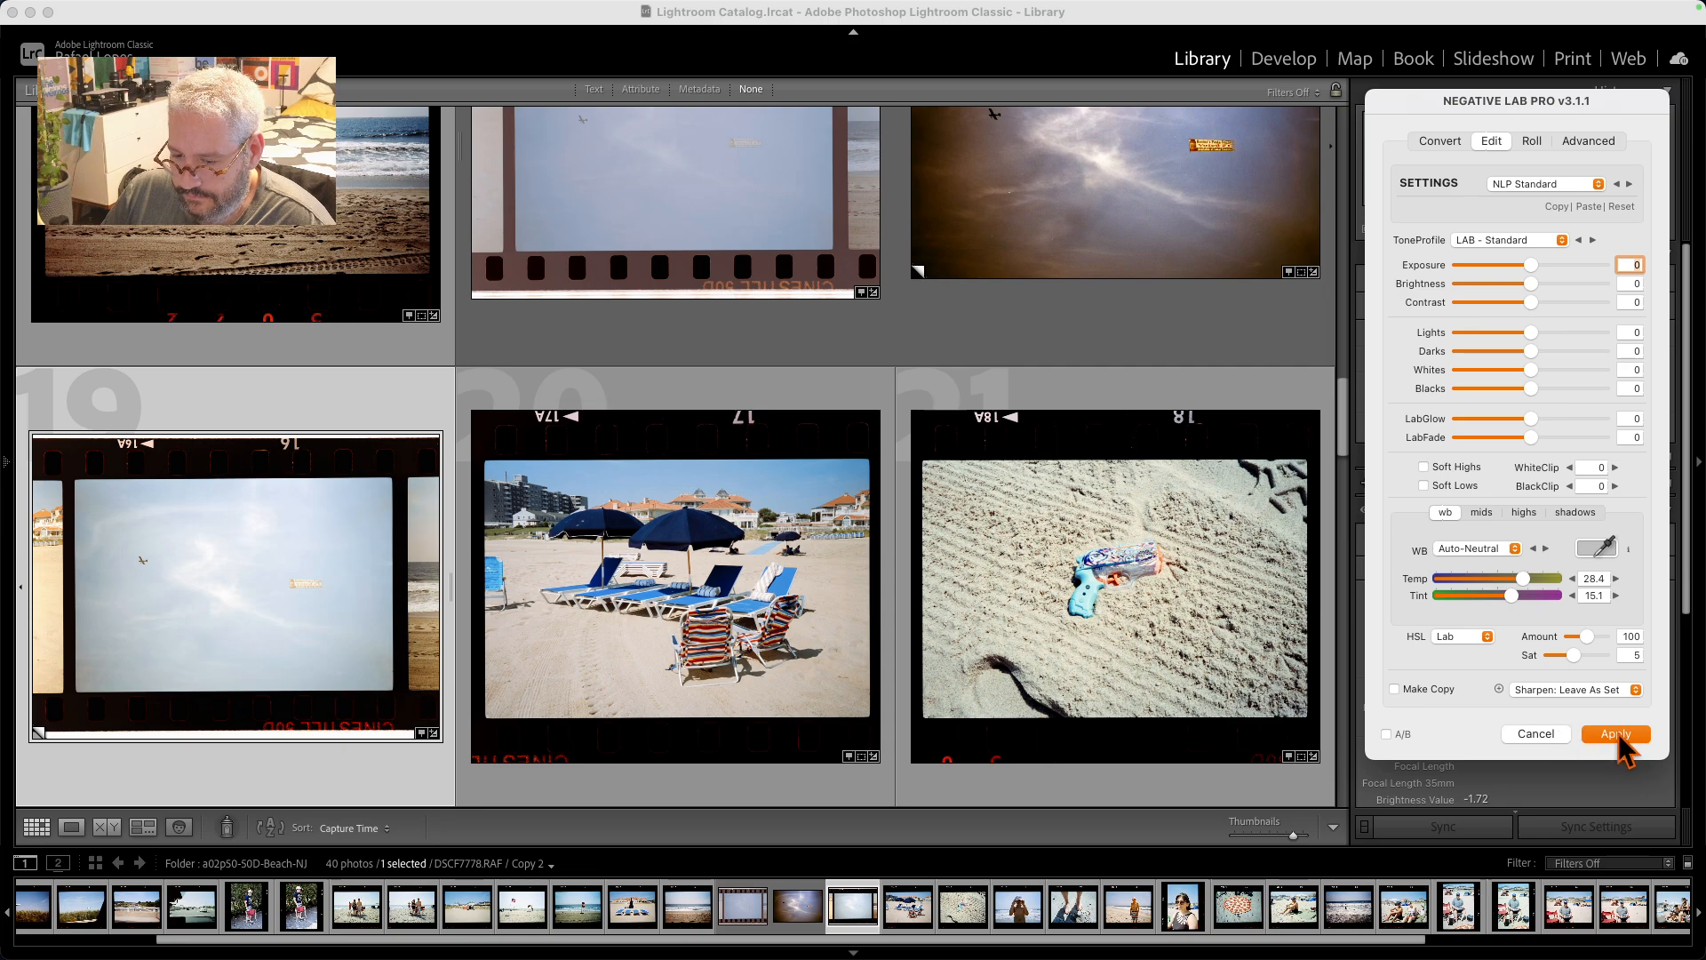
pyautogui.click(1617, 736)
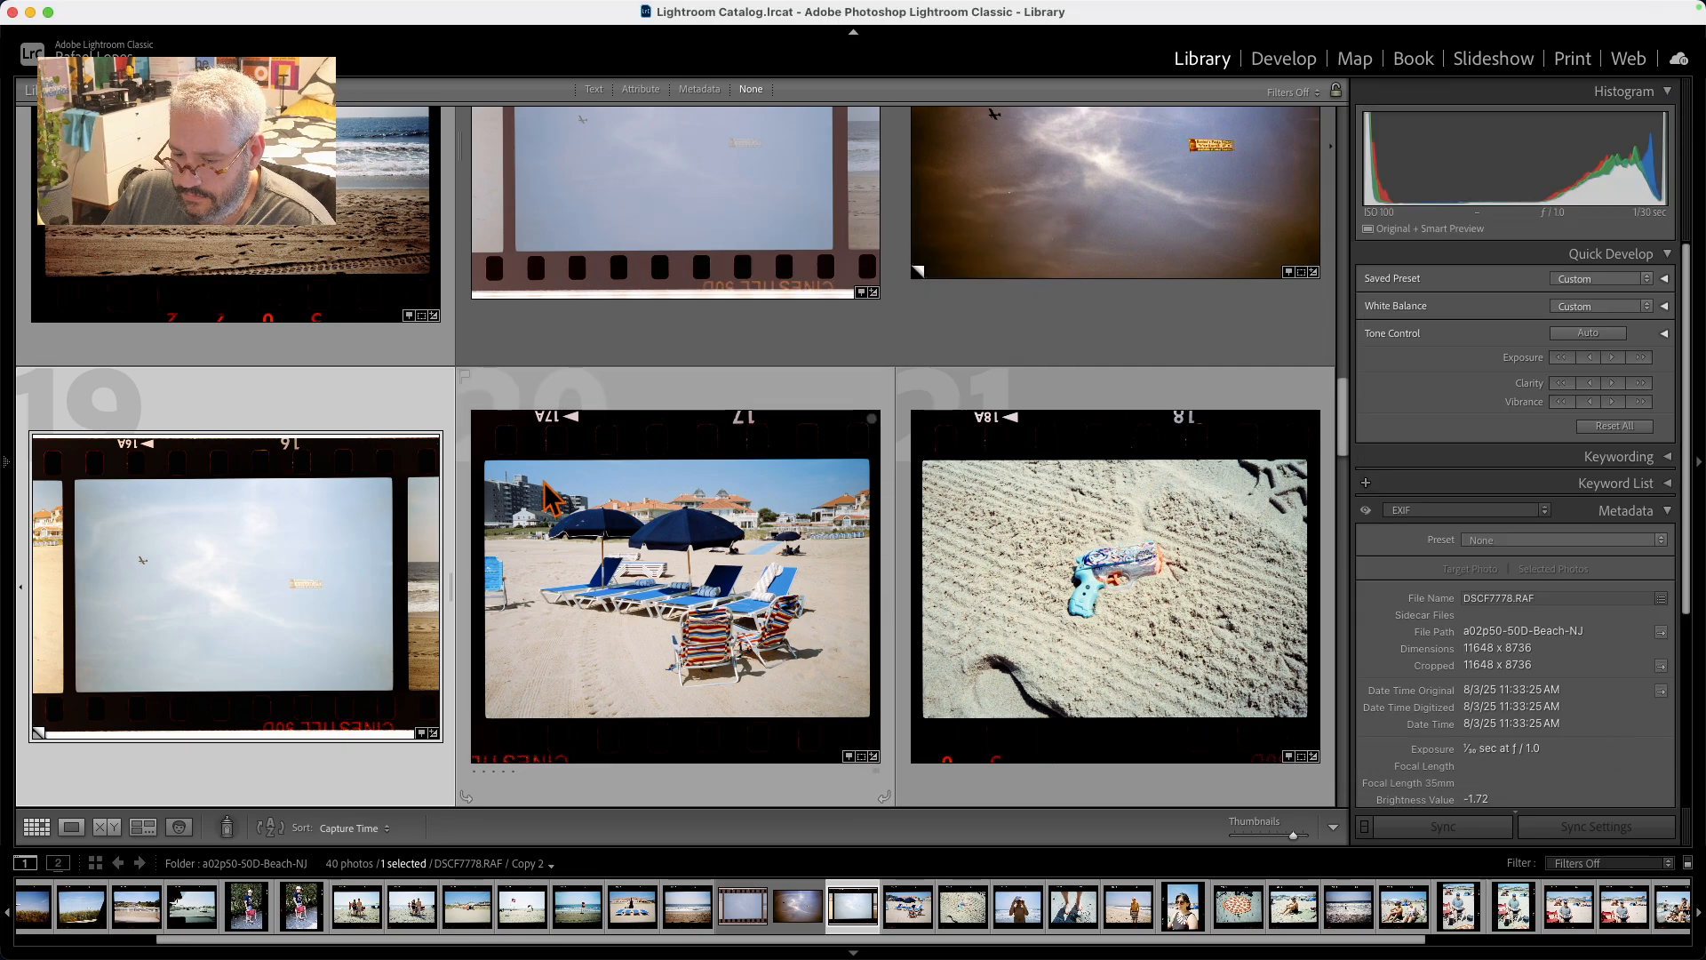
pyautogui.scroll(3, 1340, 444)
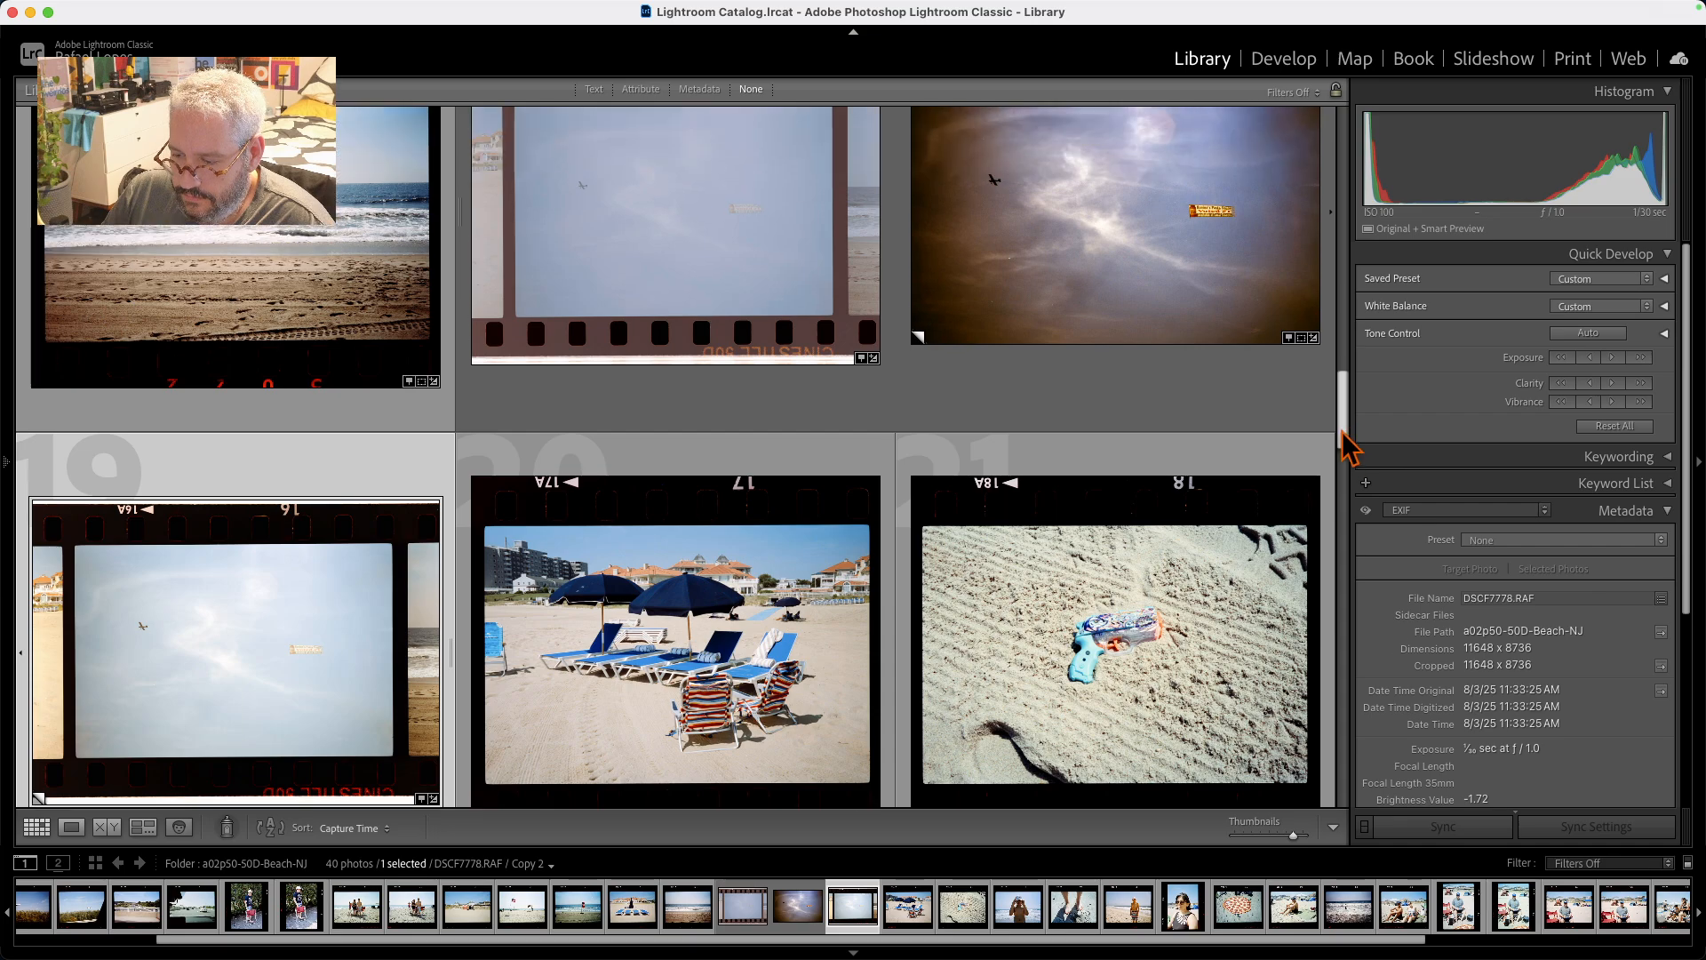
# Remove both virtual copies of the CineStill sky negative from the catalog, keeping only the original photo.
pyautogui.moveTo(1340, 423); pyautogui.dragTo(1335, 428)
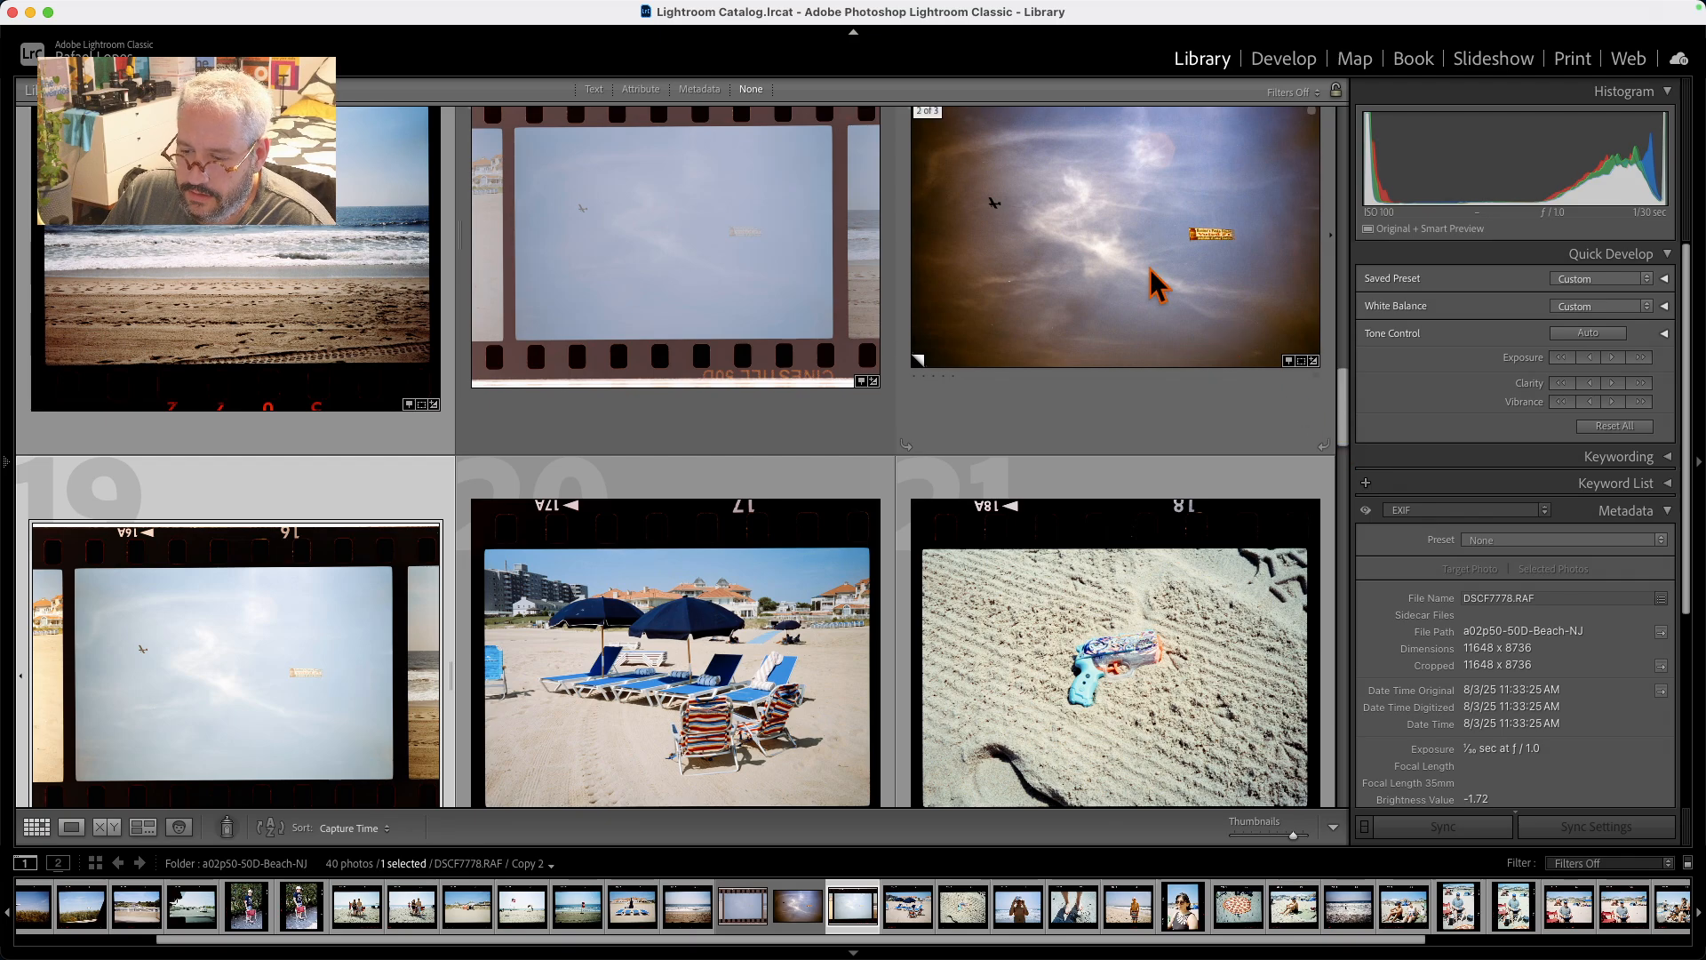
pyautogui.moveTo(1341, 415); pyautogui.dragTo(1340, 415)
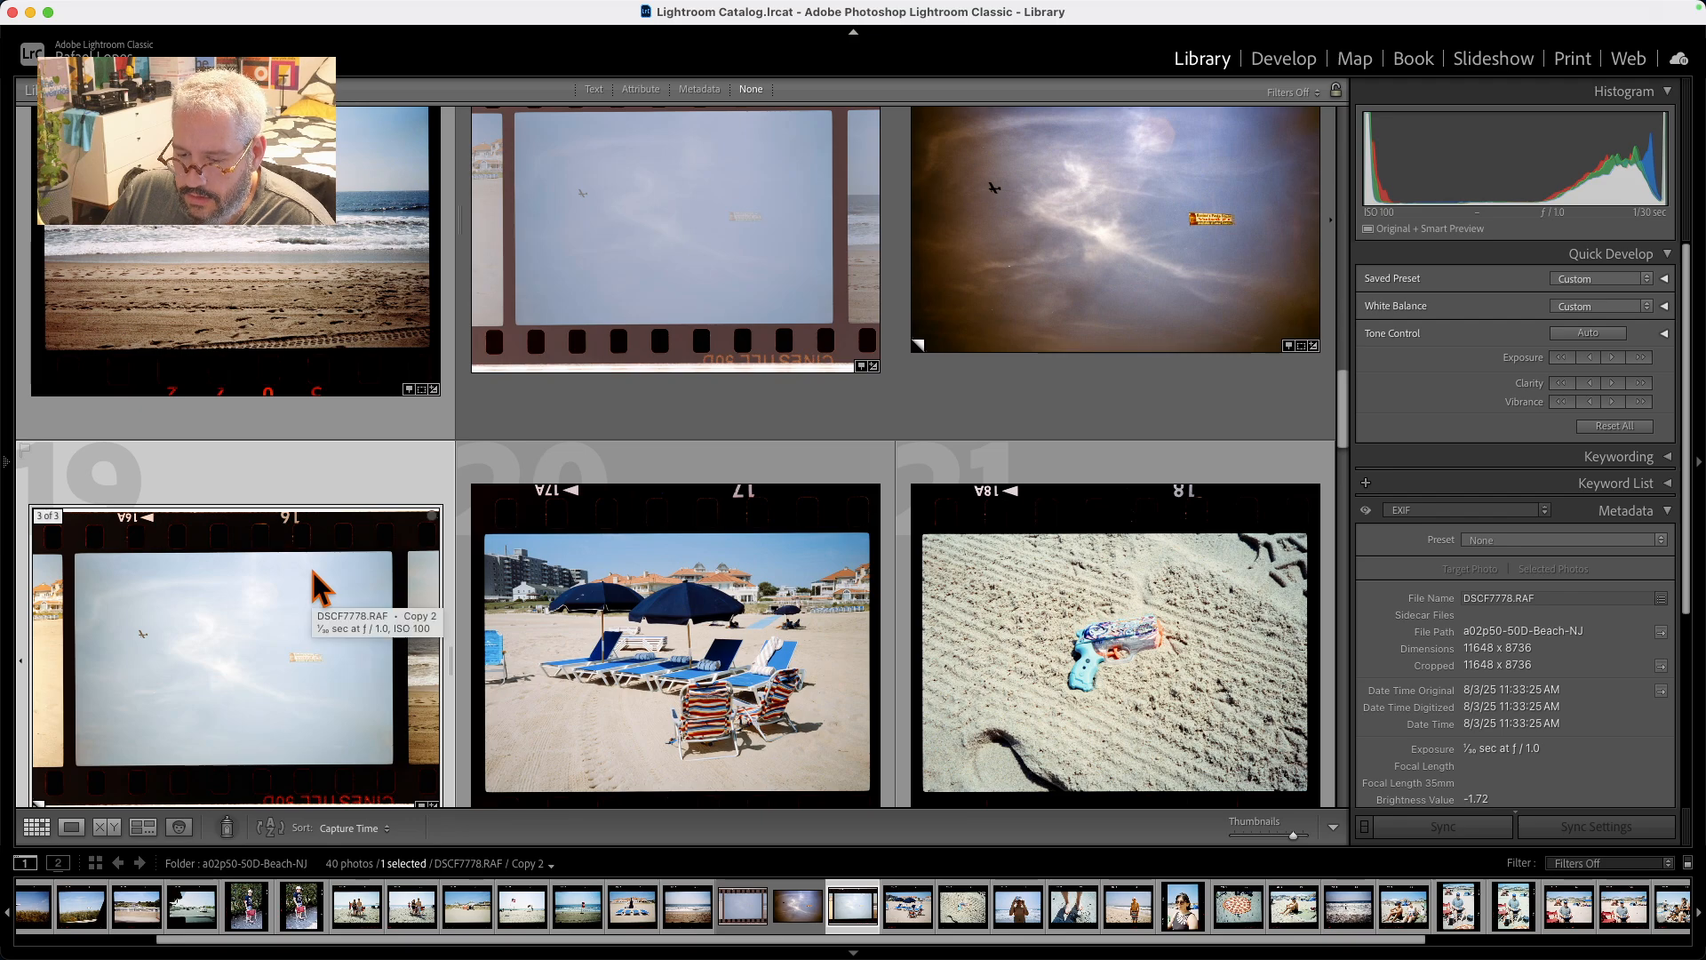
pyautogui.press('BackSpace')
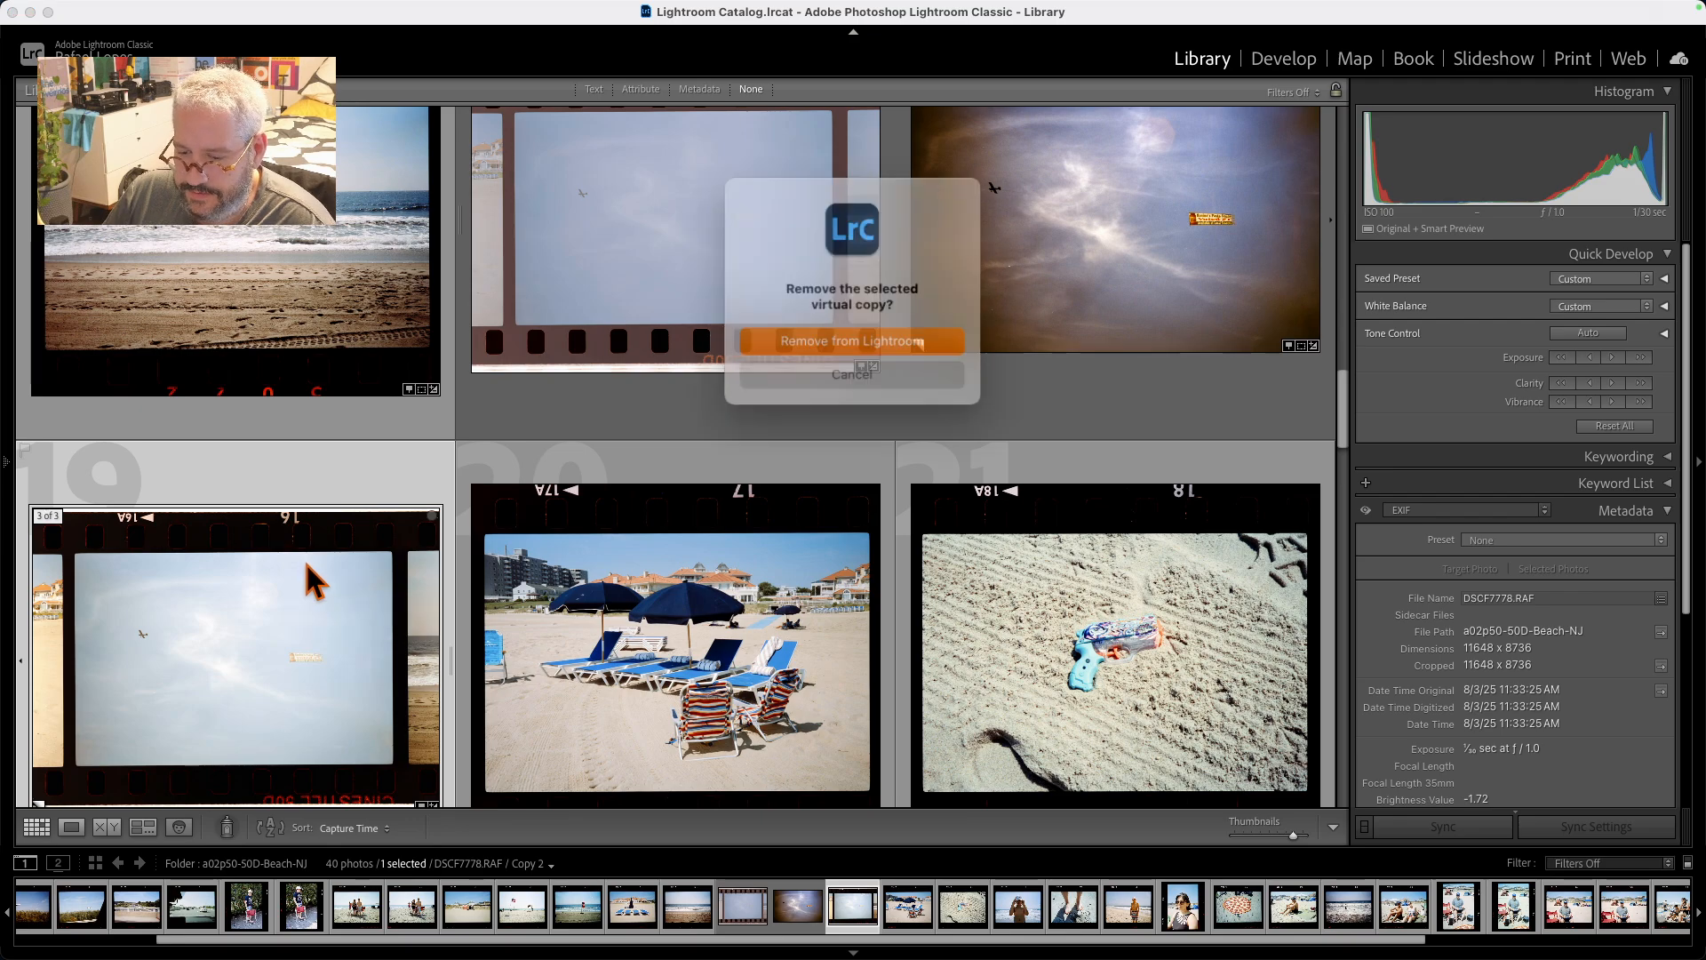
pyautogui.click(844, 338)
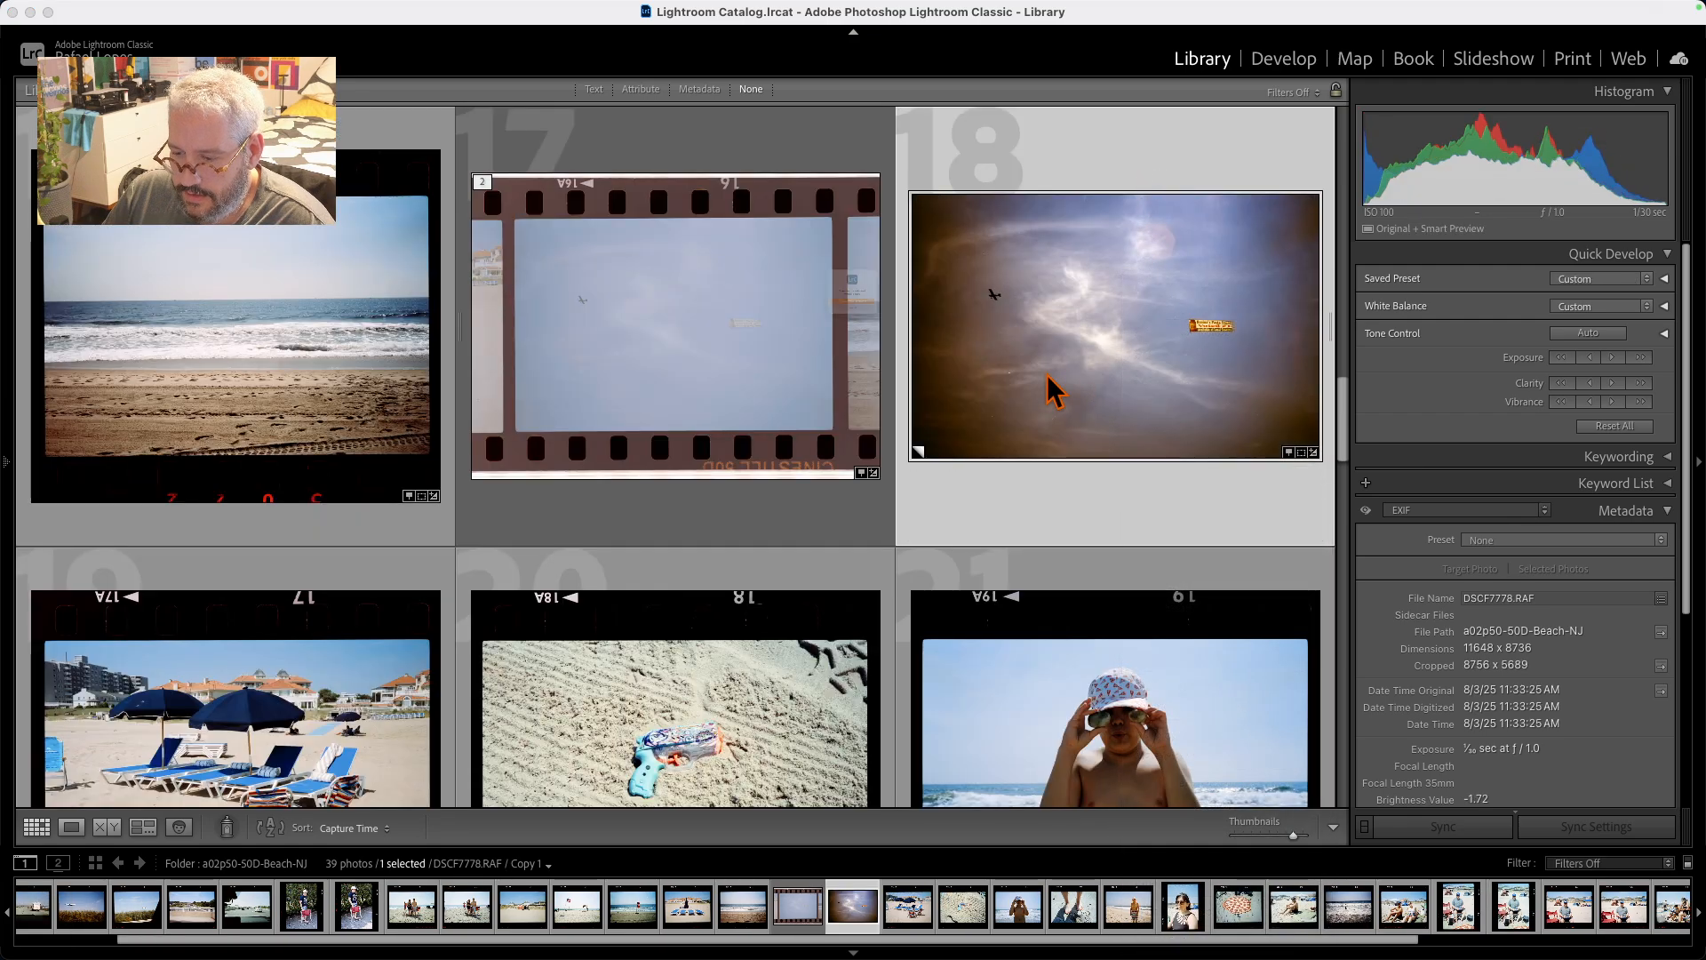
pyautogui.press('BackSpace')
pyautogui.click(853, 338)
# Reset all develop settings on the original uncropped sky negative and return to the thumbnail grid.
pyautogui.click(724, 304)
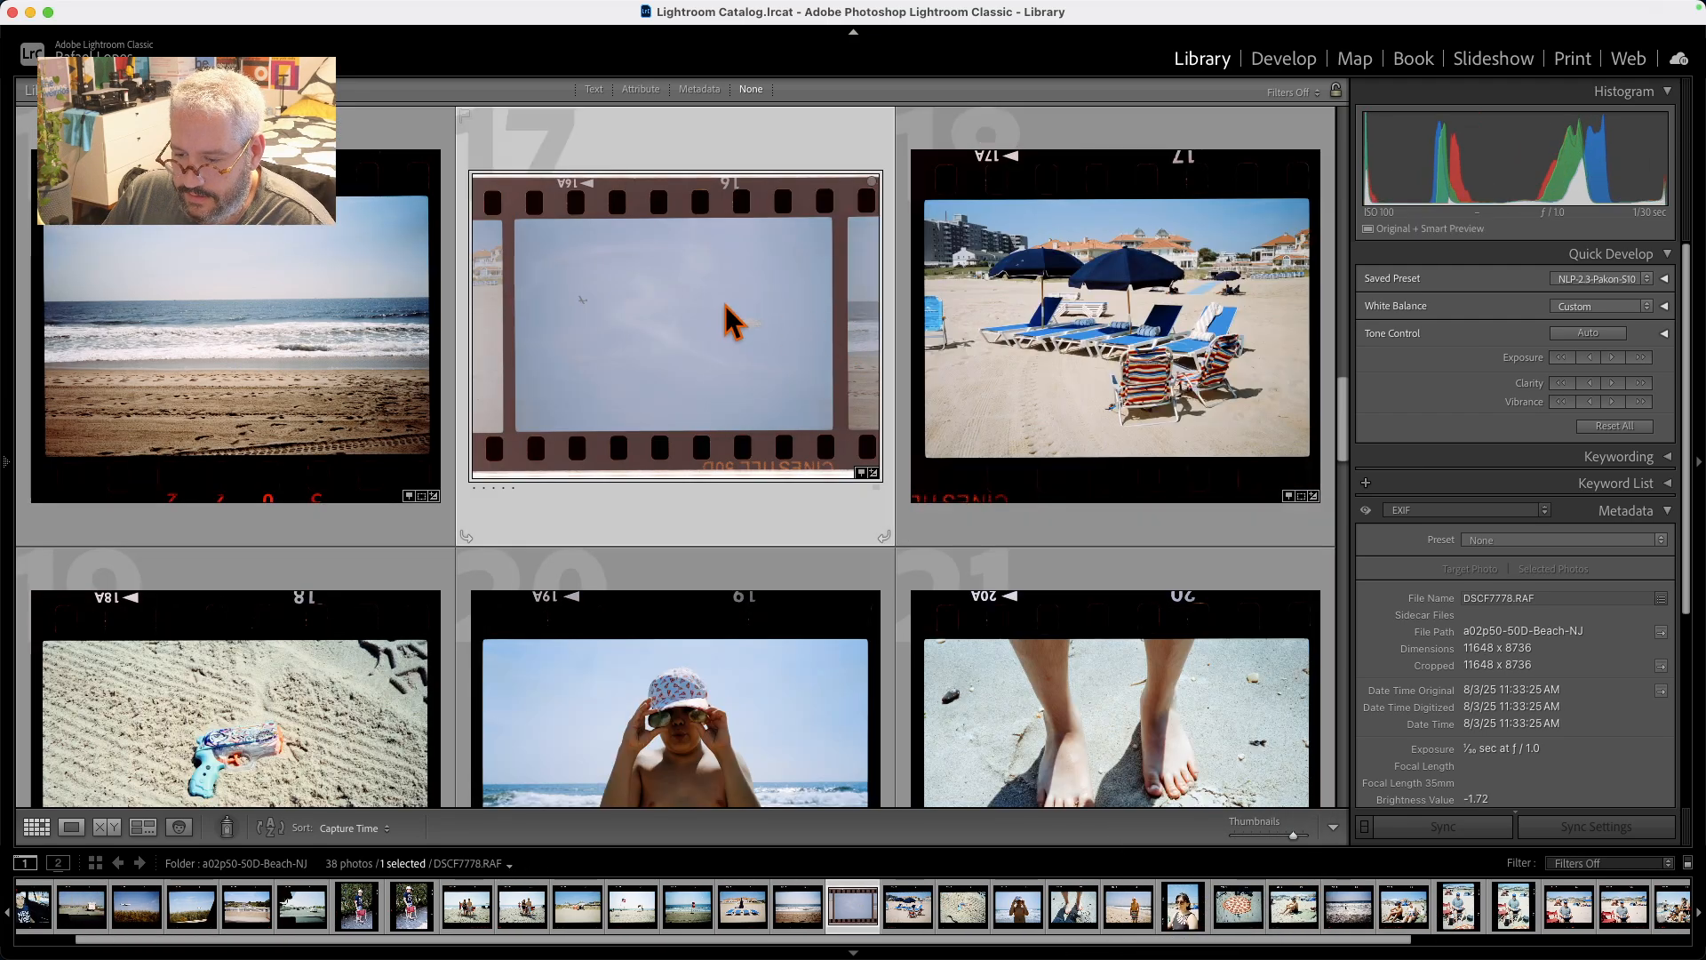
pyautogui.press('d')
pyautogui.click(1602, 827)
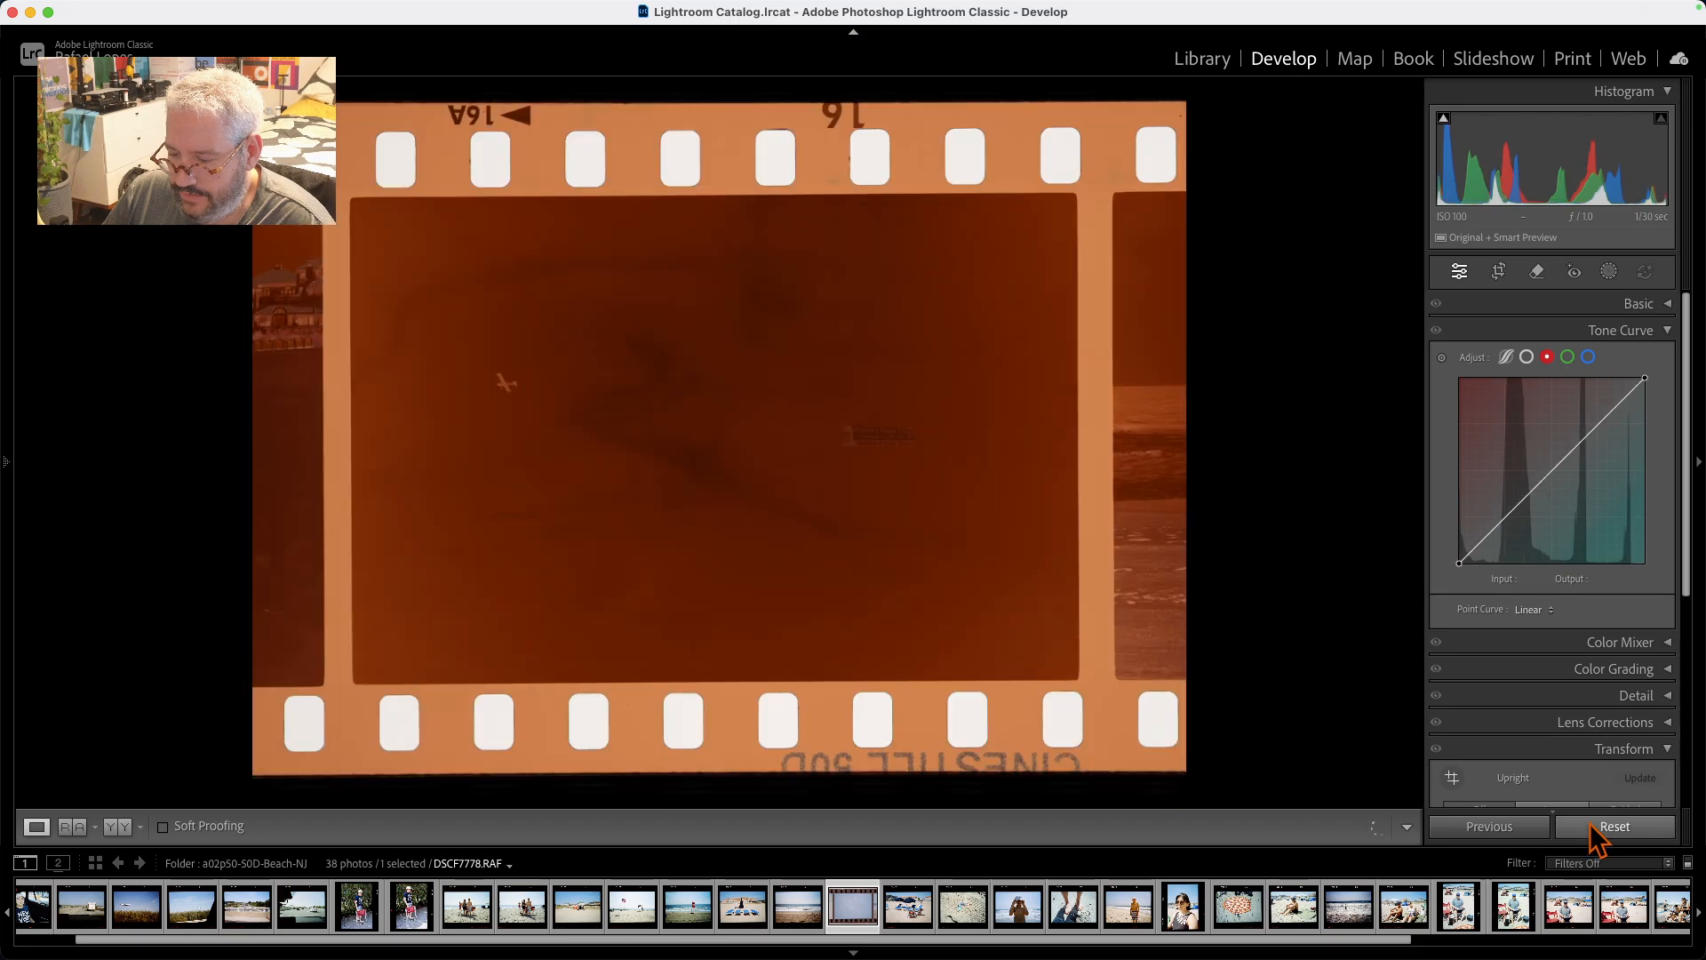
pyautogui.press('g')
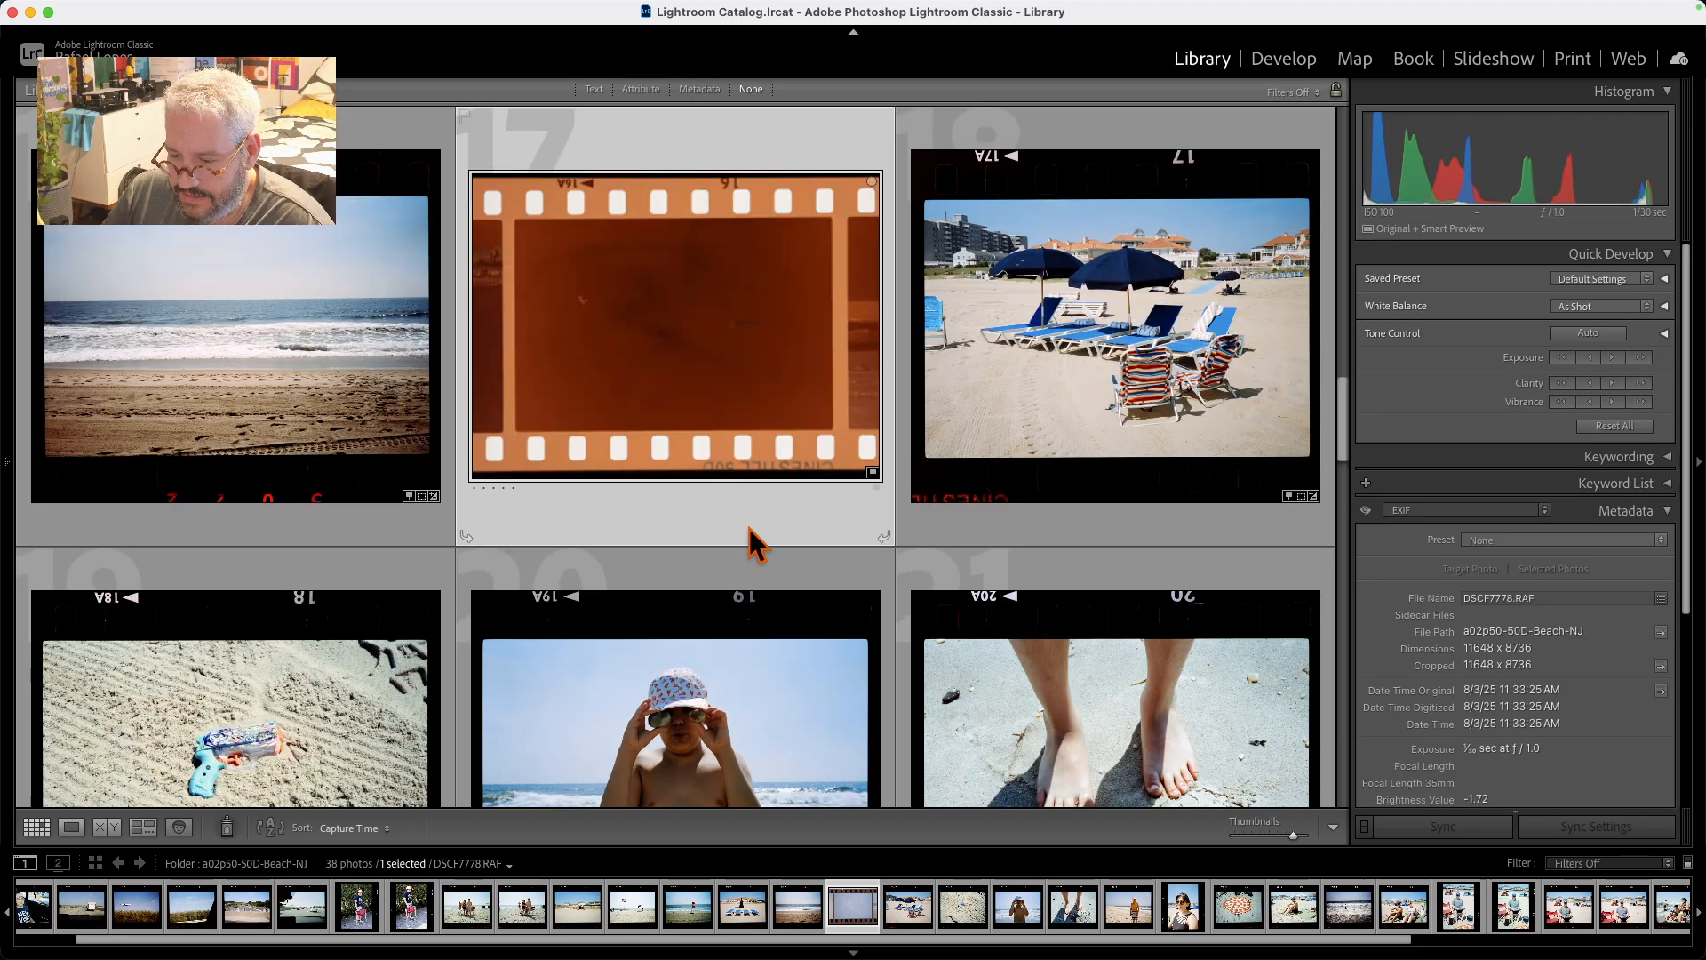
# Set the negative's white balance by sampling the orange film border between the frames.
pyautogui.doubleClick(780, 436)
pyautogui.press('w')
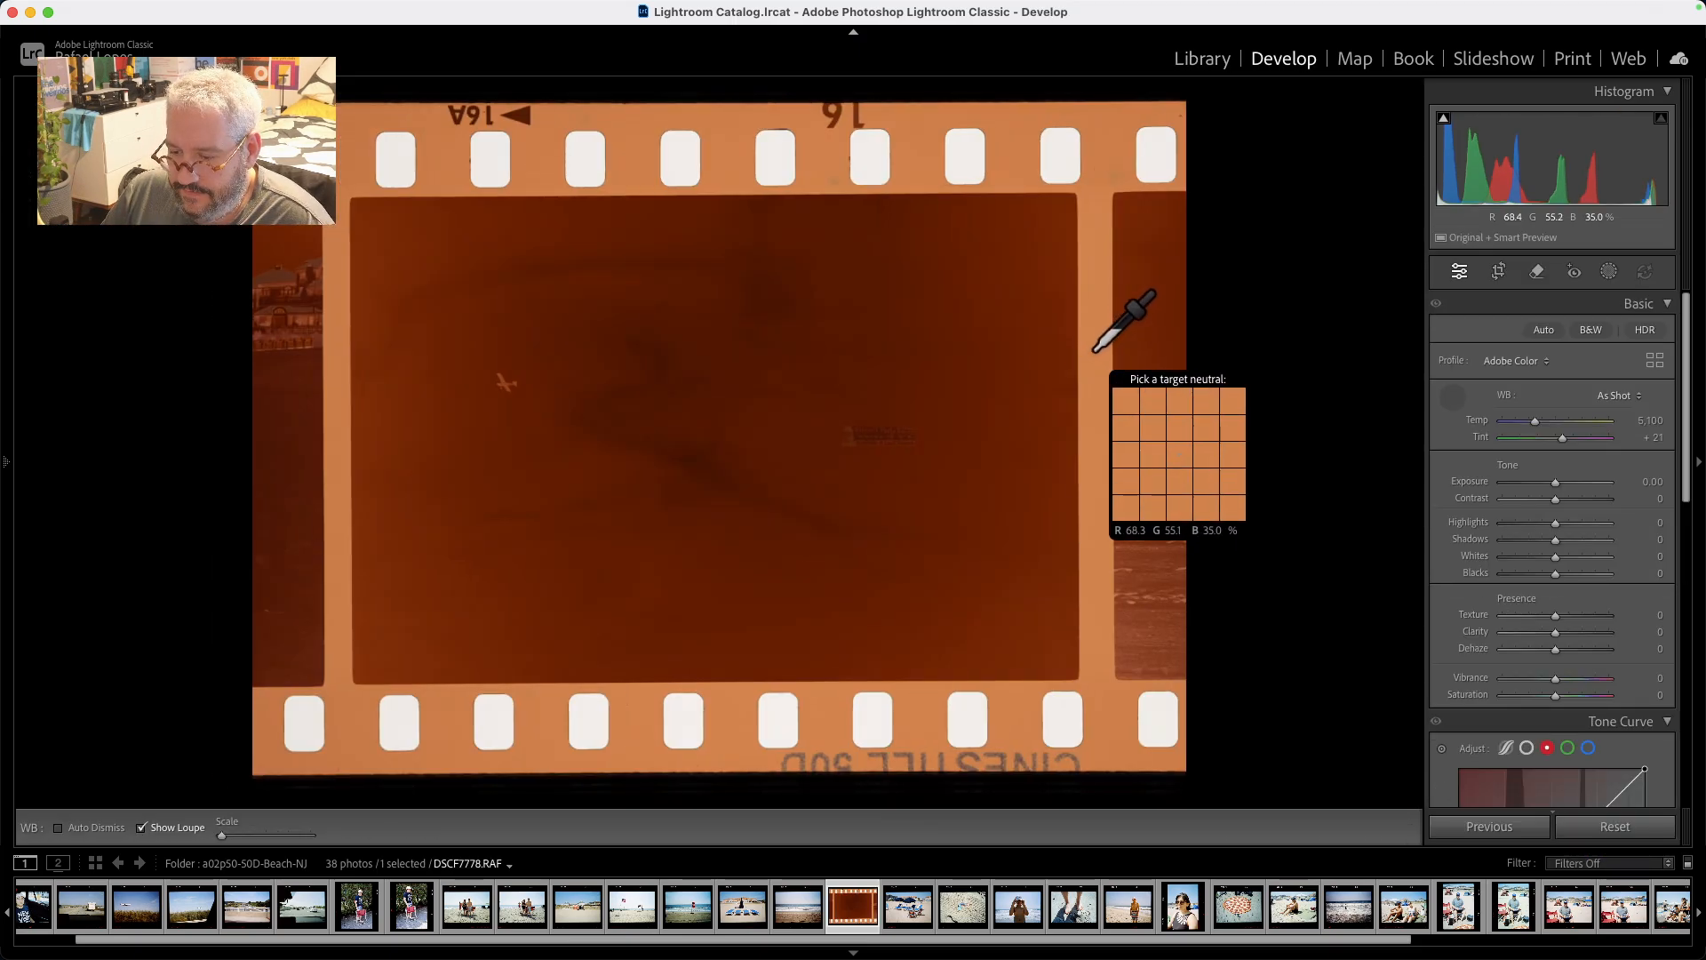
pyautogui.click(1095, 349)
pyautogui.press('Escape')
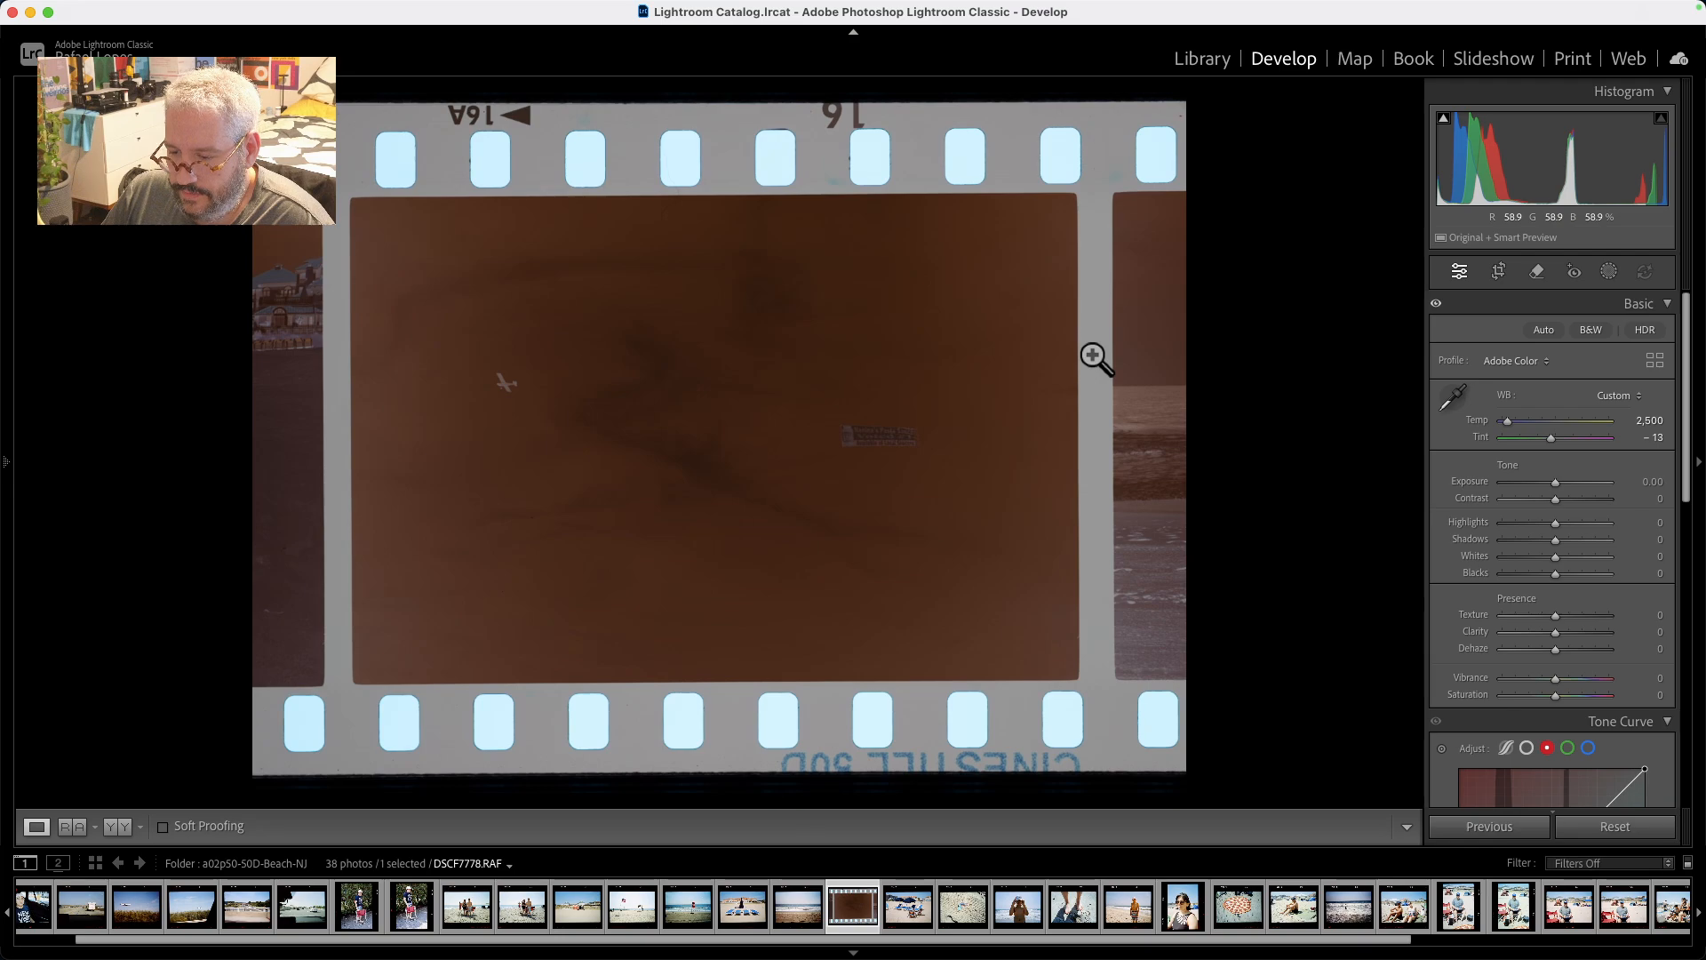
# Clear the leftover conversion from the original photo in Negative Lab Pro and apply the change.
pyautogui.hotkey('ctrl', 'n')
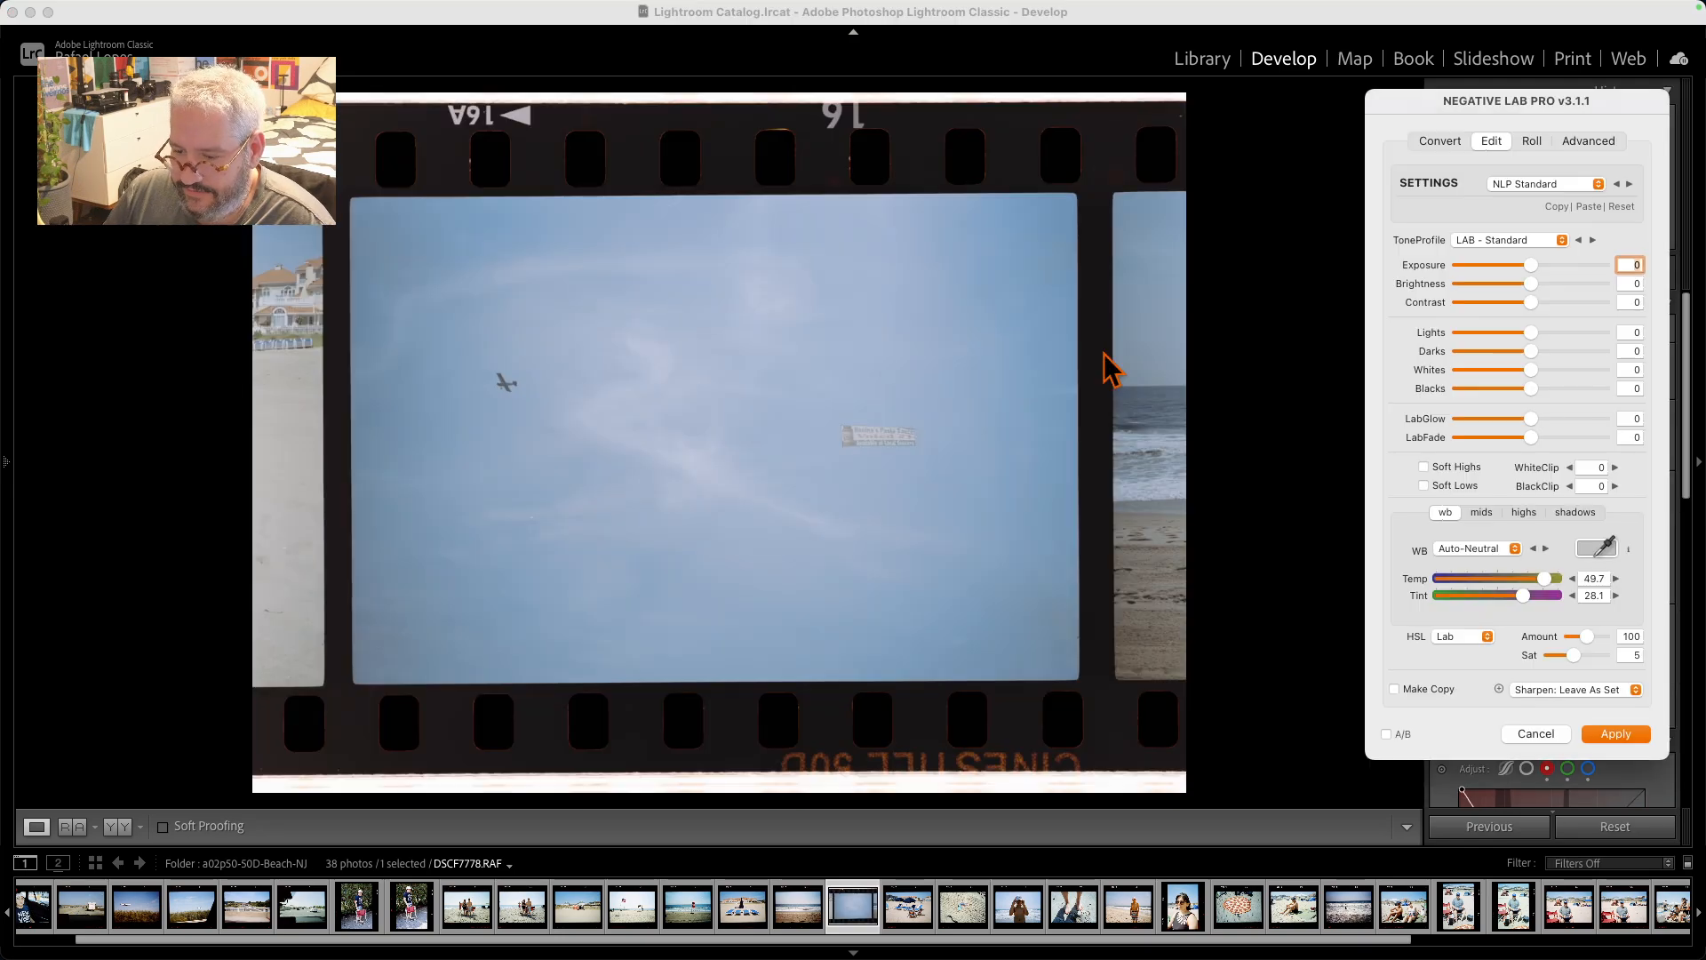
pyautogui.click(1439, 140)
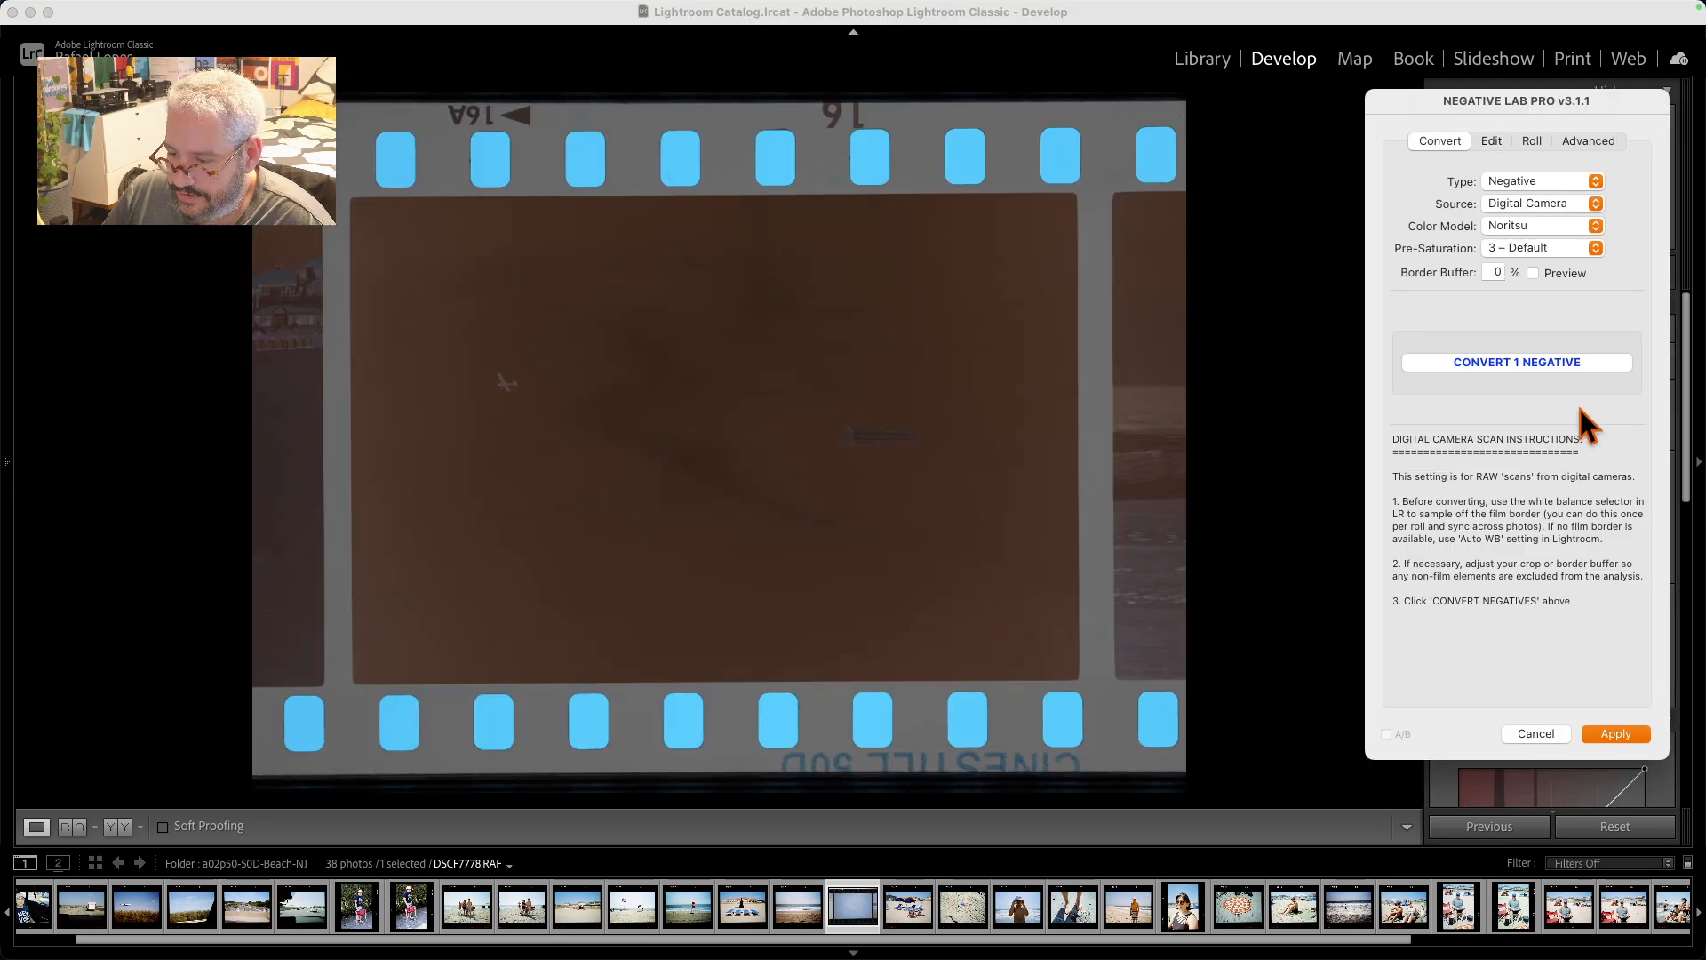
pyautogui.click(1617, 738)
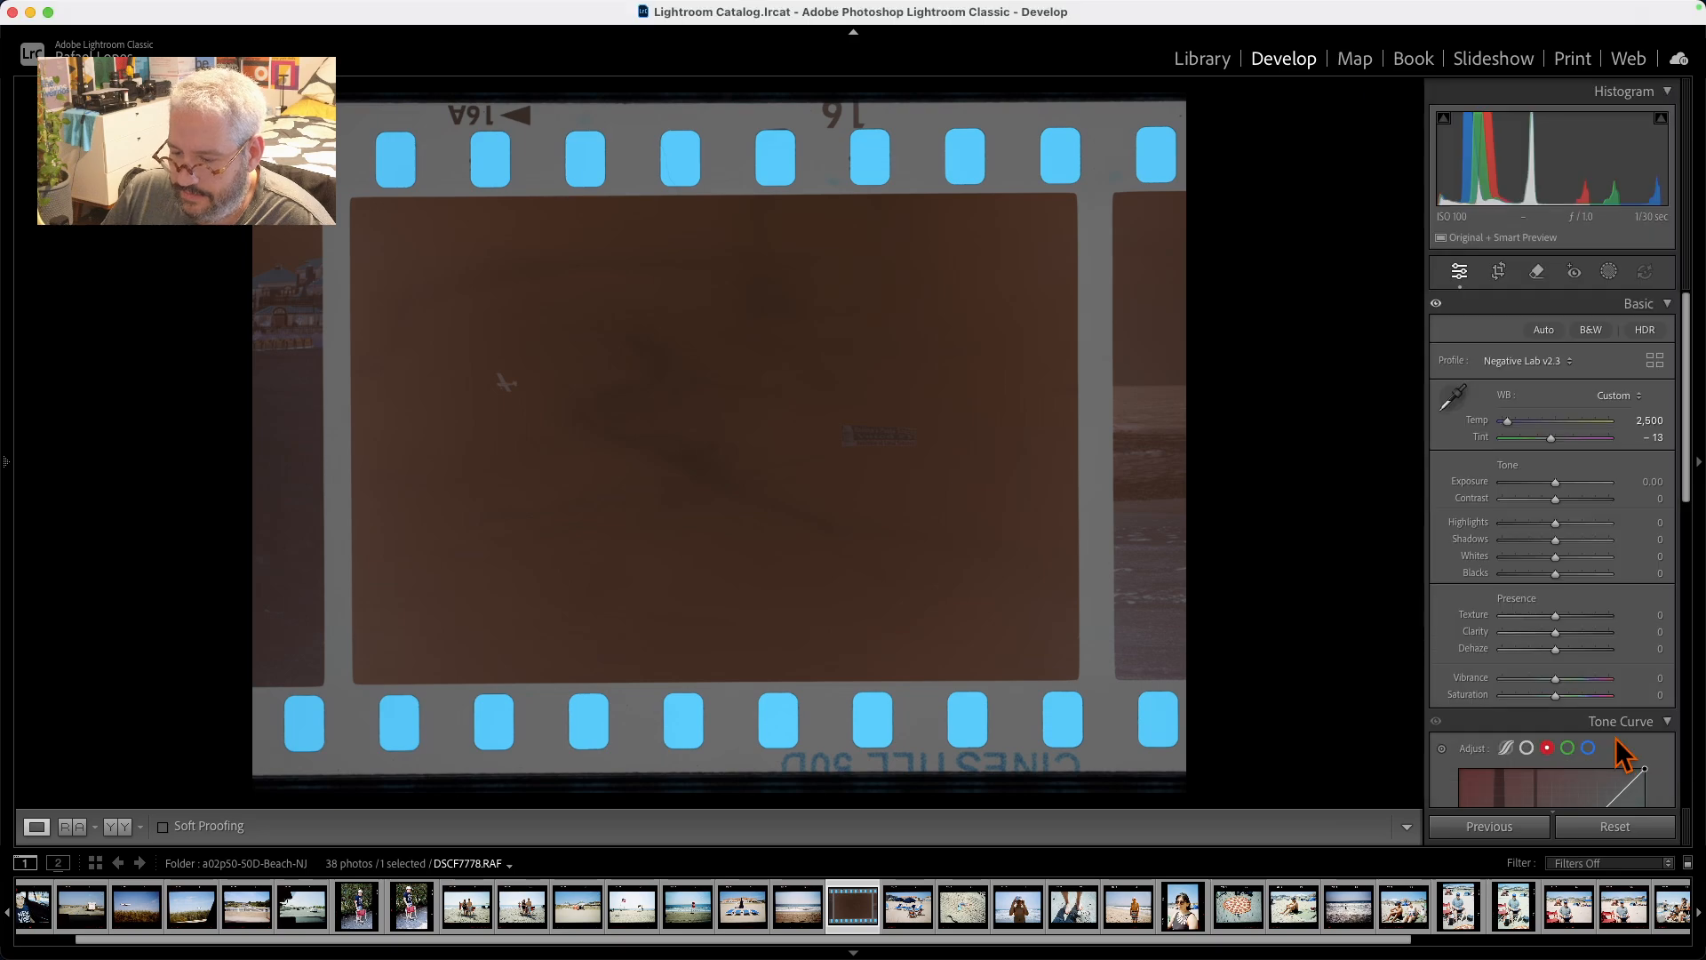
# Resample the white balance from the film border and preview a 15% border buffer in Negative Lab Pro.
pyautogui.press('w')
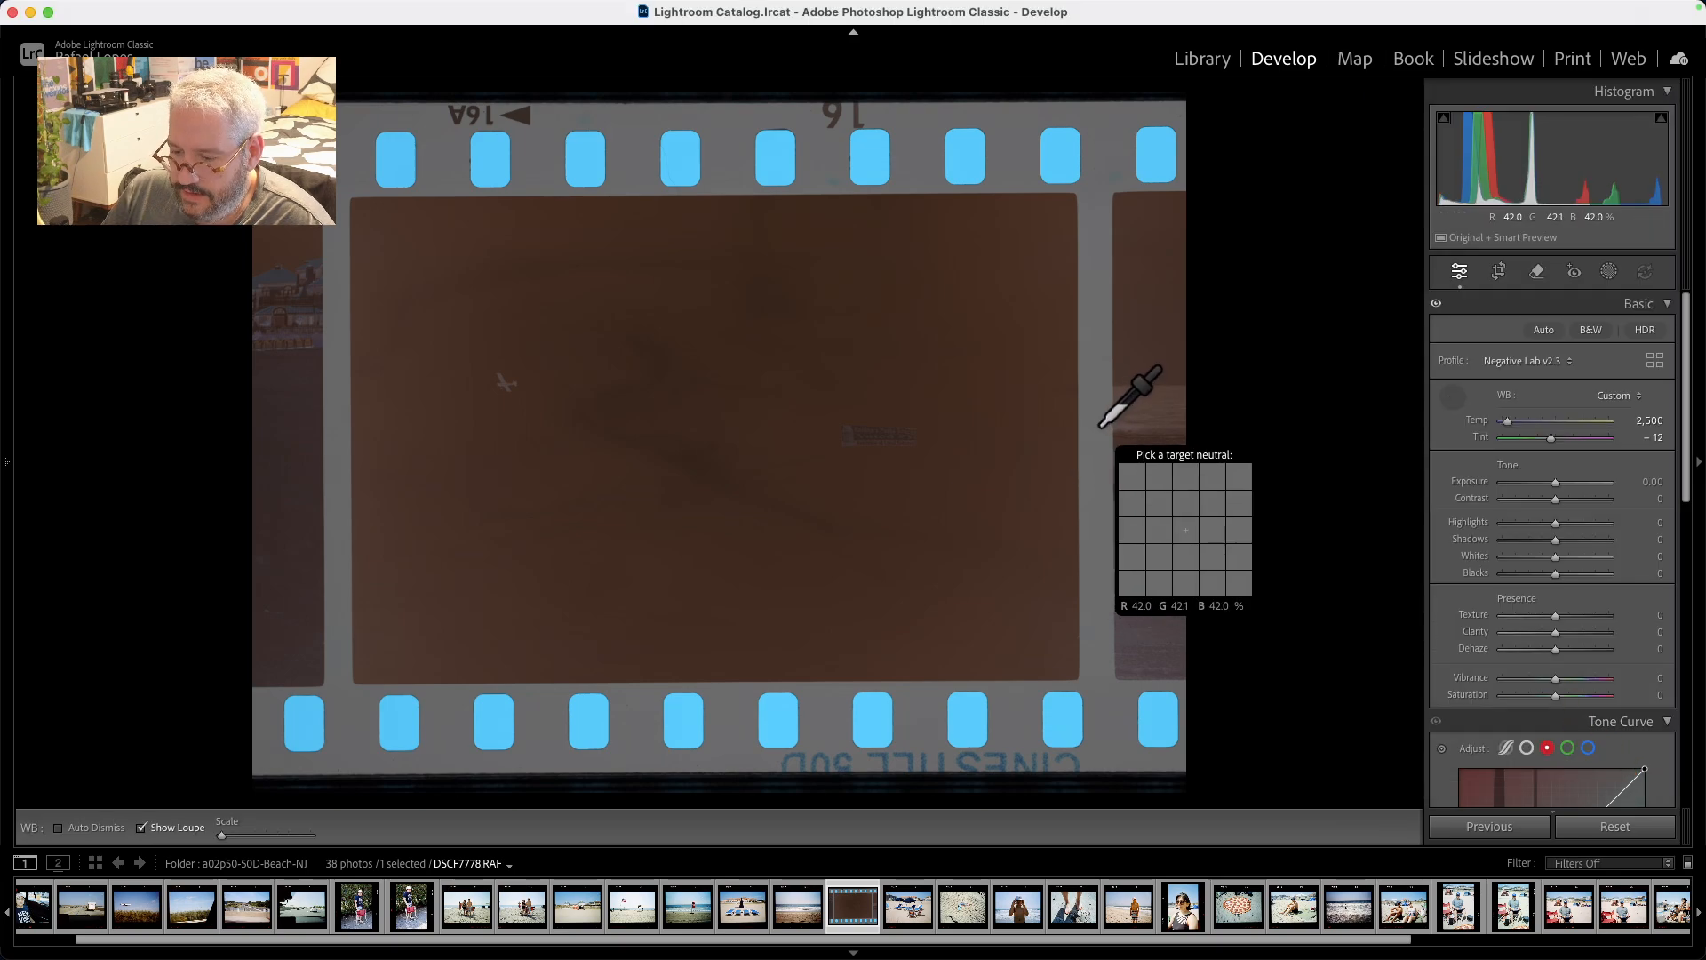
pyautogui.press('w')
pyautogui.hotkey('ctrl', 'n')
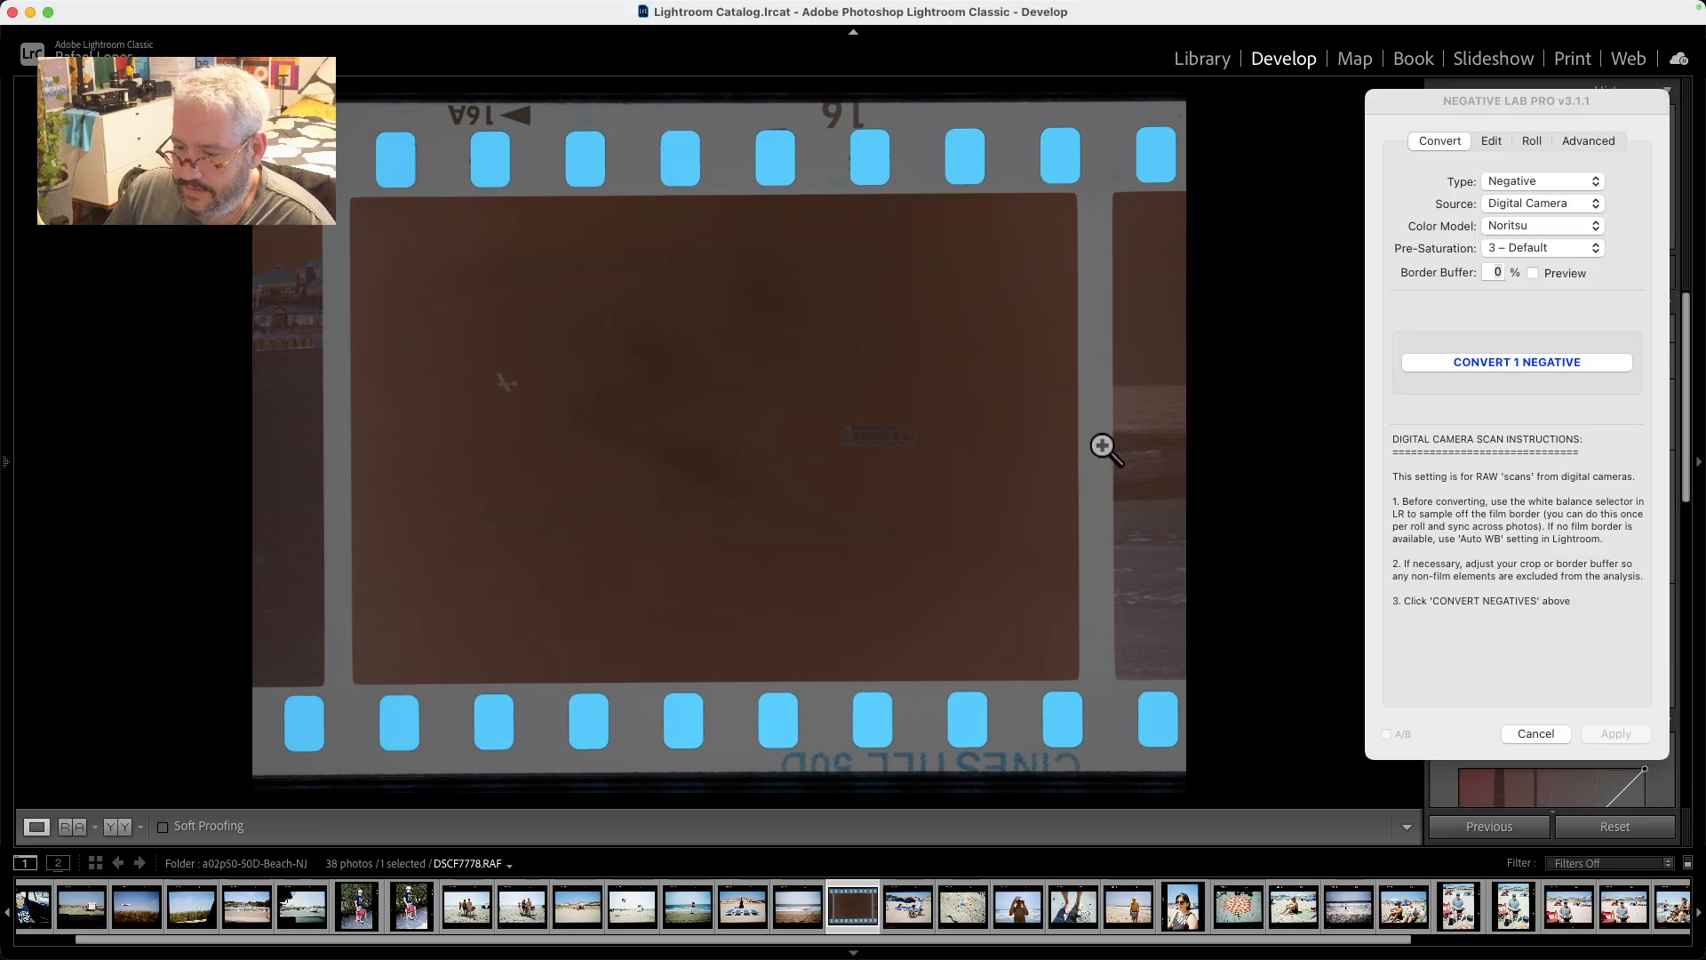
pyautogui.doubleClick(1495, 274)
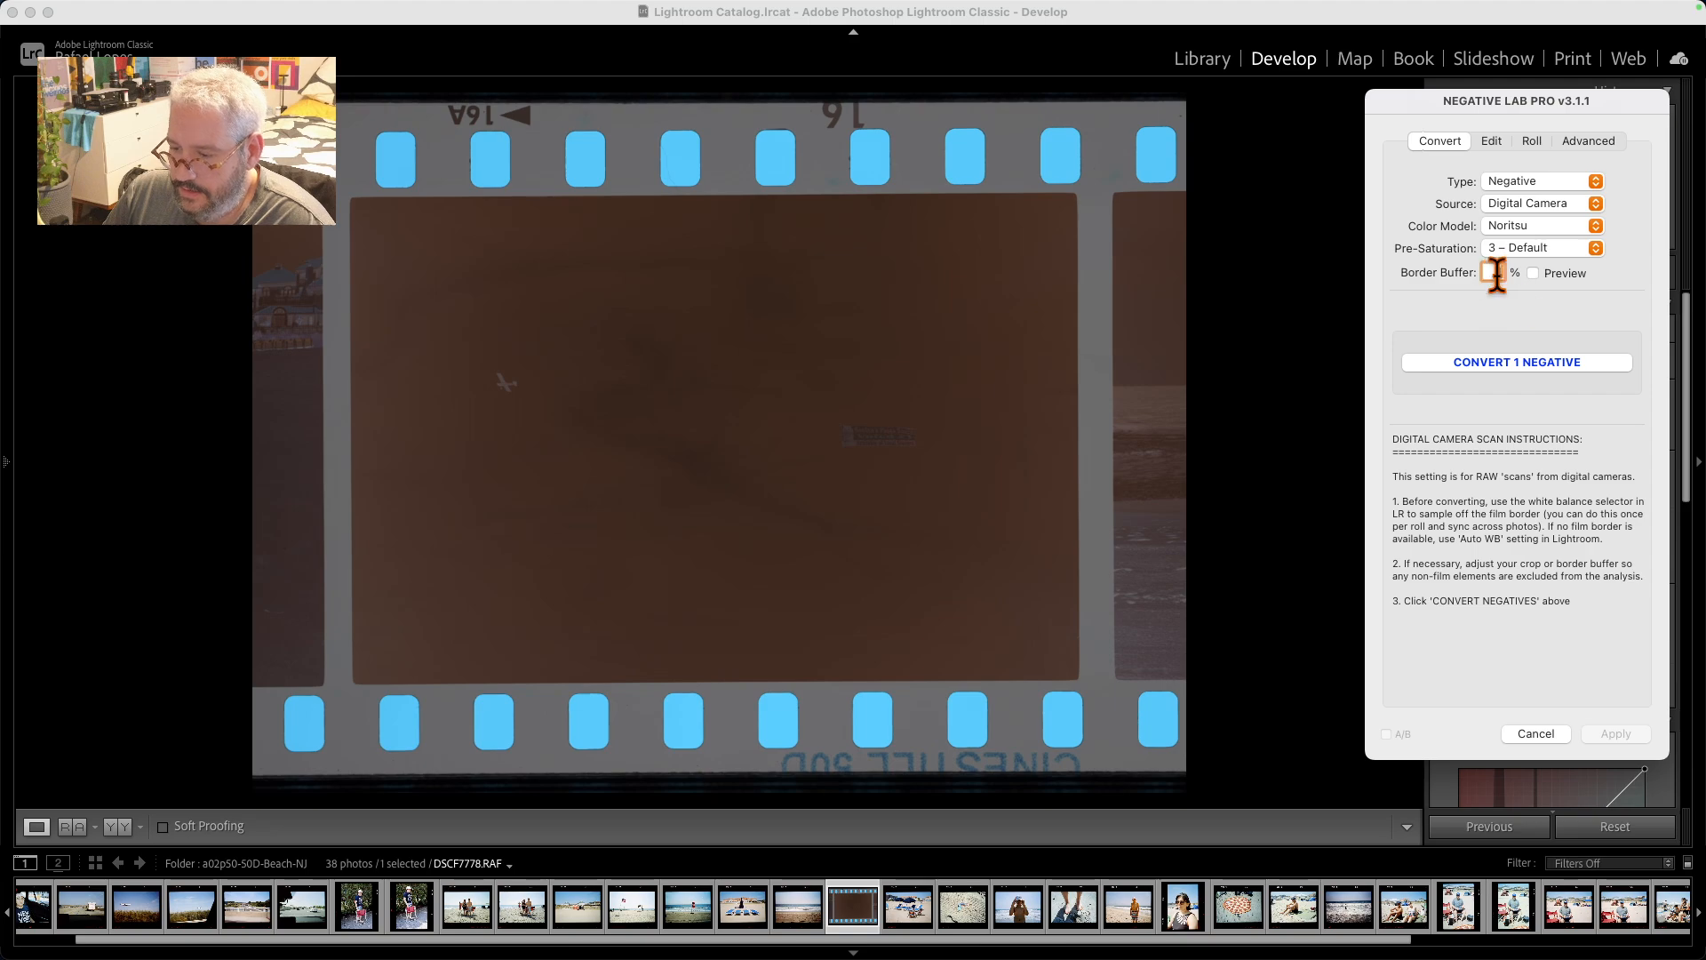
pyautogui.write('15')
pyautogui.click(1538, 276)
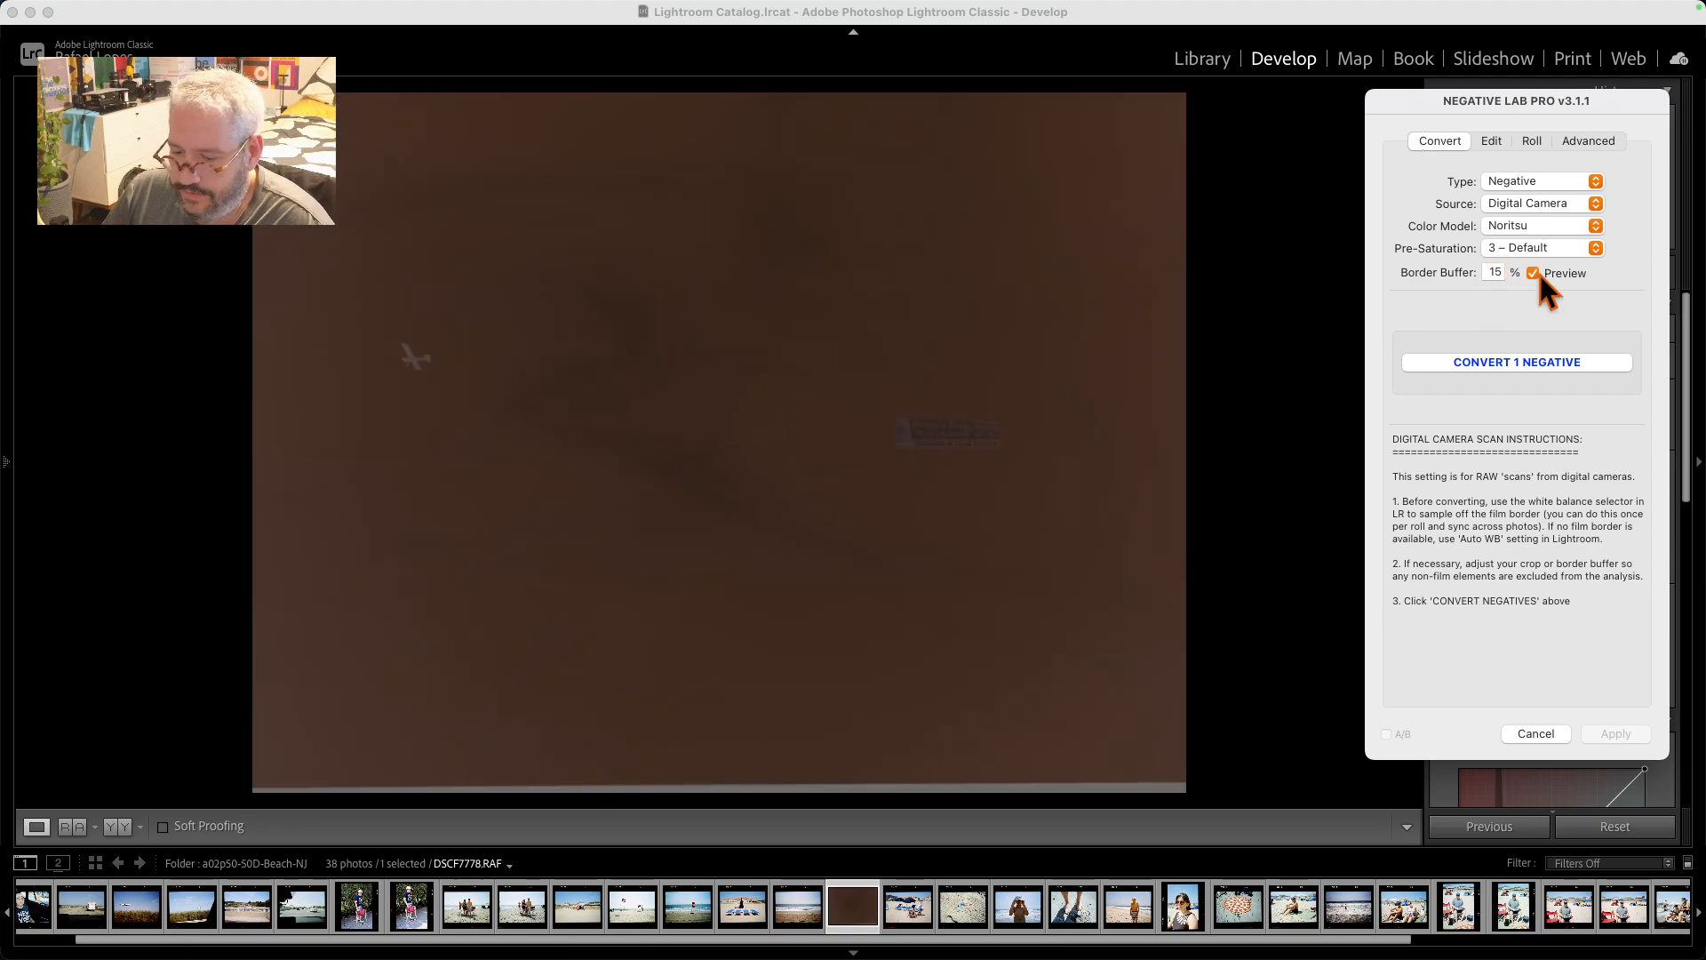
pyautogui.click(1537, 274)
# Set the border buffer to 16% and toggle the border preview on and off.
pyautogui.moveTo(1504, 272); pyautogui.dragTo(1485, 270)
pyautogui.write('1')
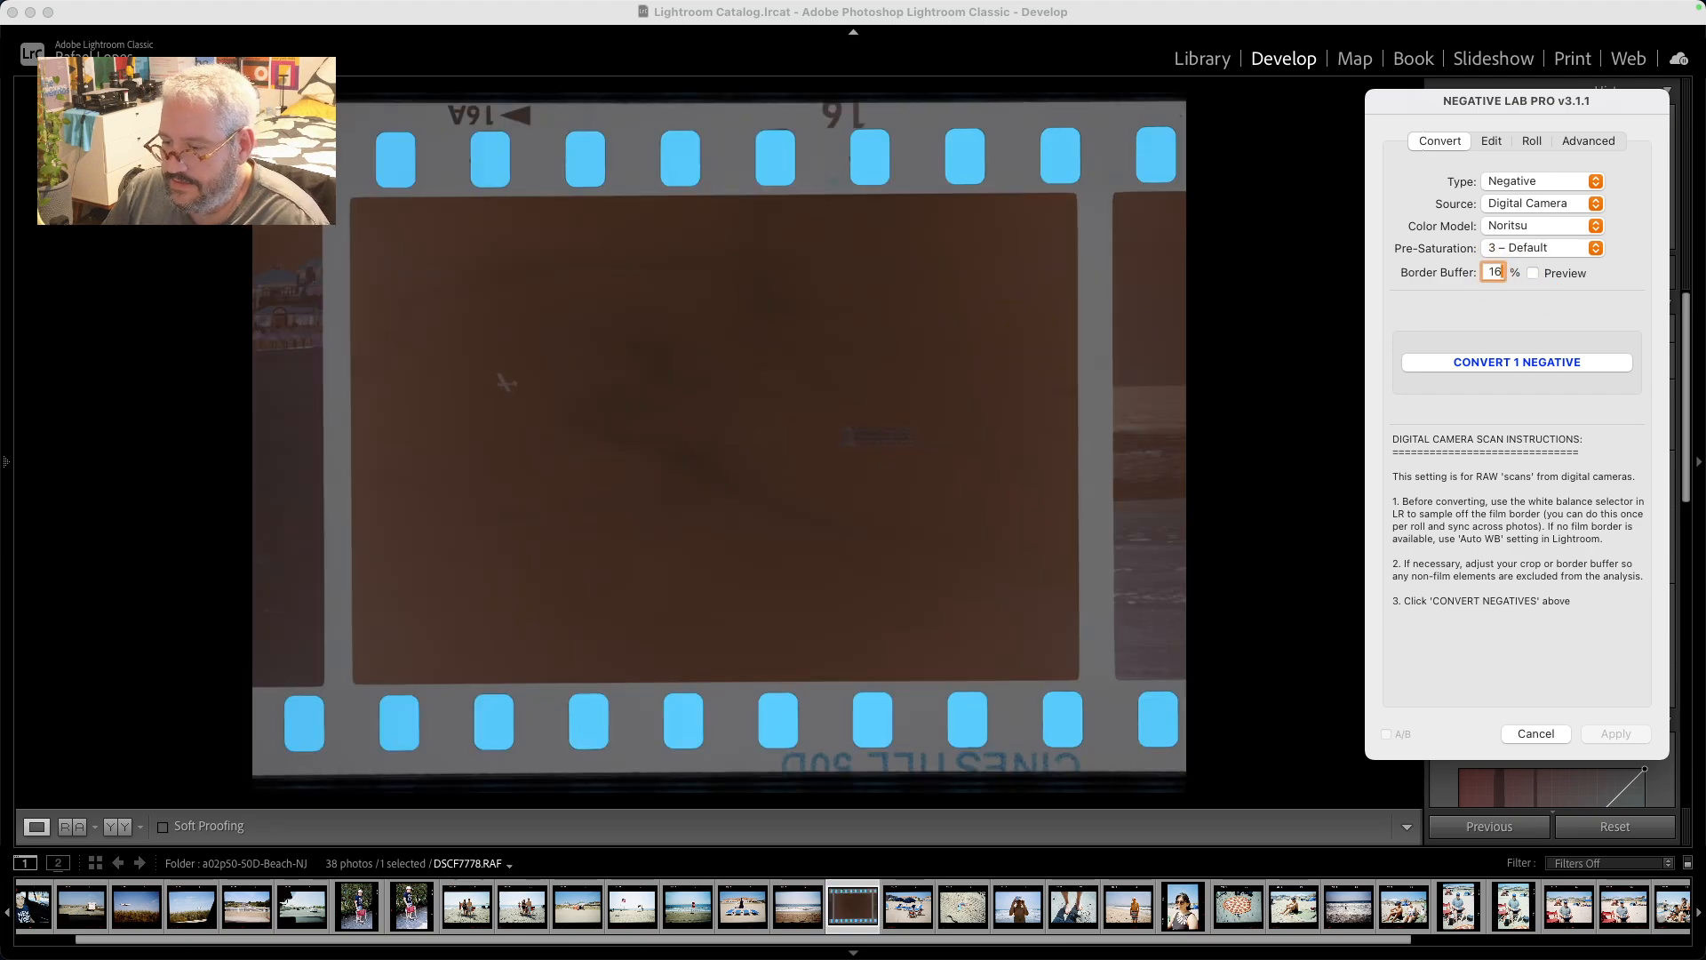
pyautogui.write('6')
pyautogui.click(1534, 272)
pyautogui.click(1535, 273)
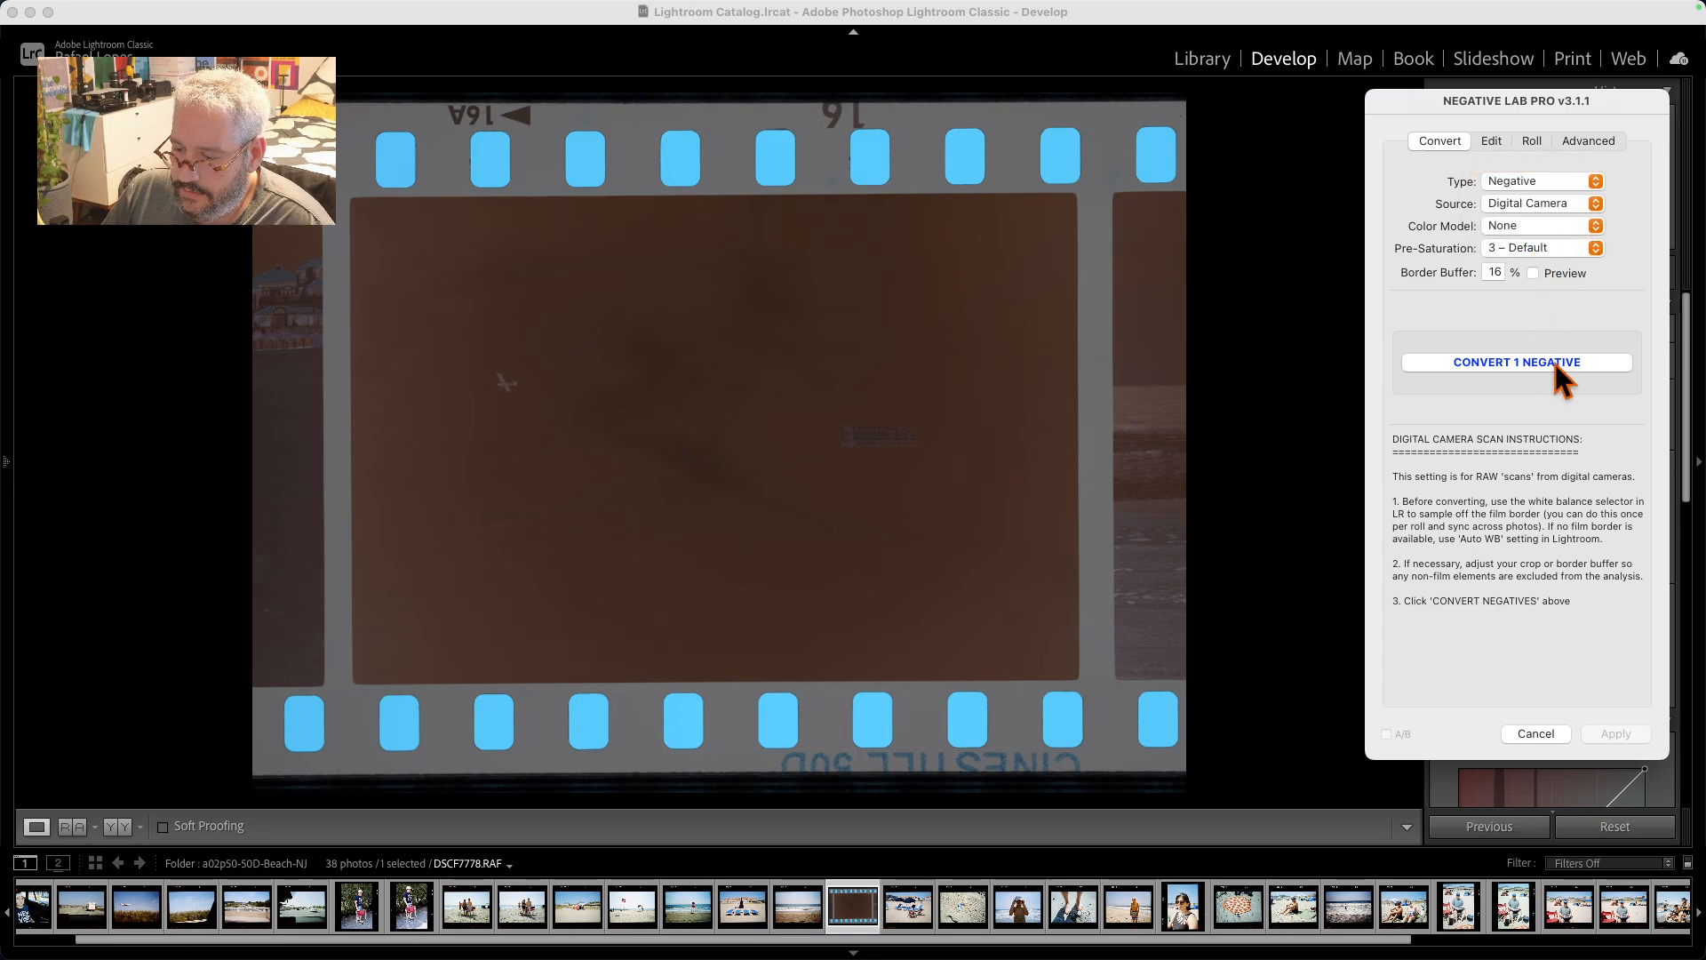
# Recheck the border preview, convert the negative with color model None and a 16% border buffer, and reopen the conversion settings.
pyautogui.click(1544, 270)
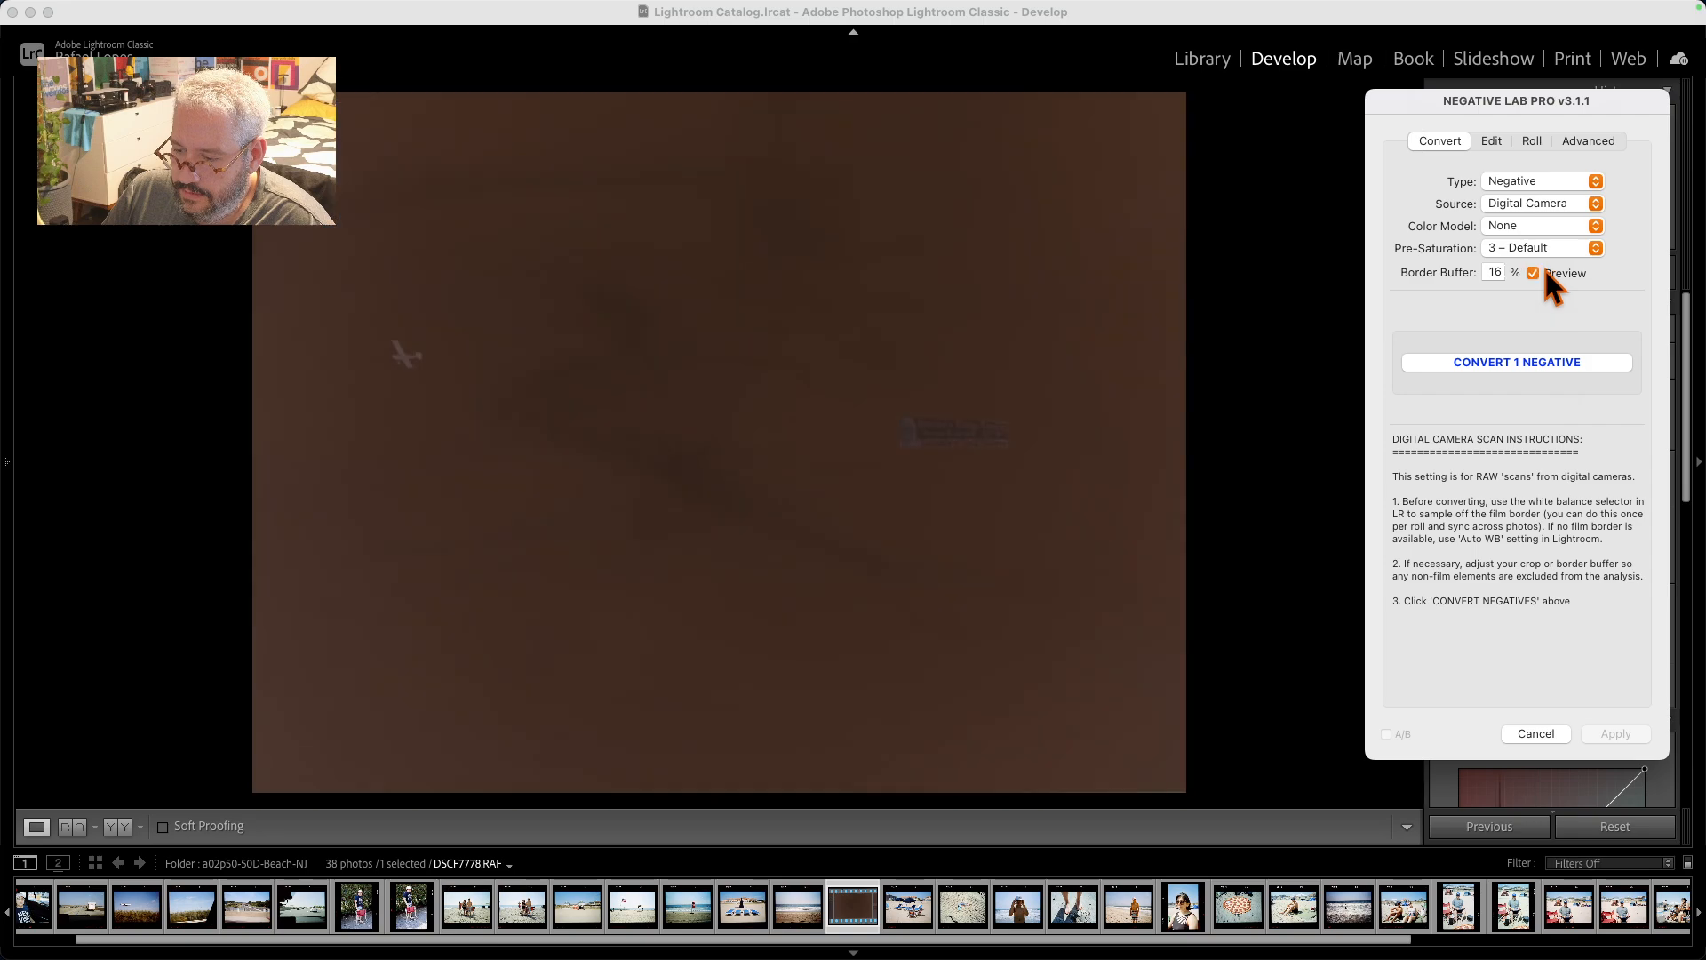
pyautogui.click(1534, 273)
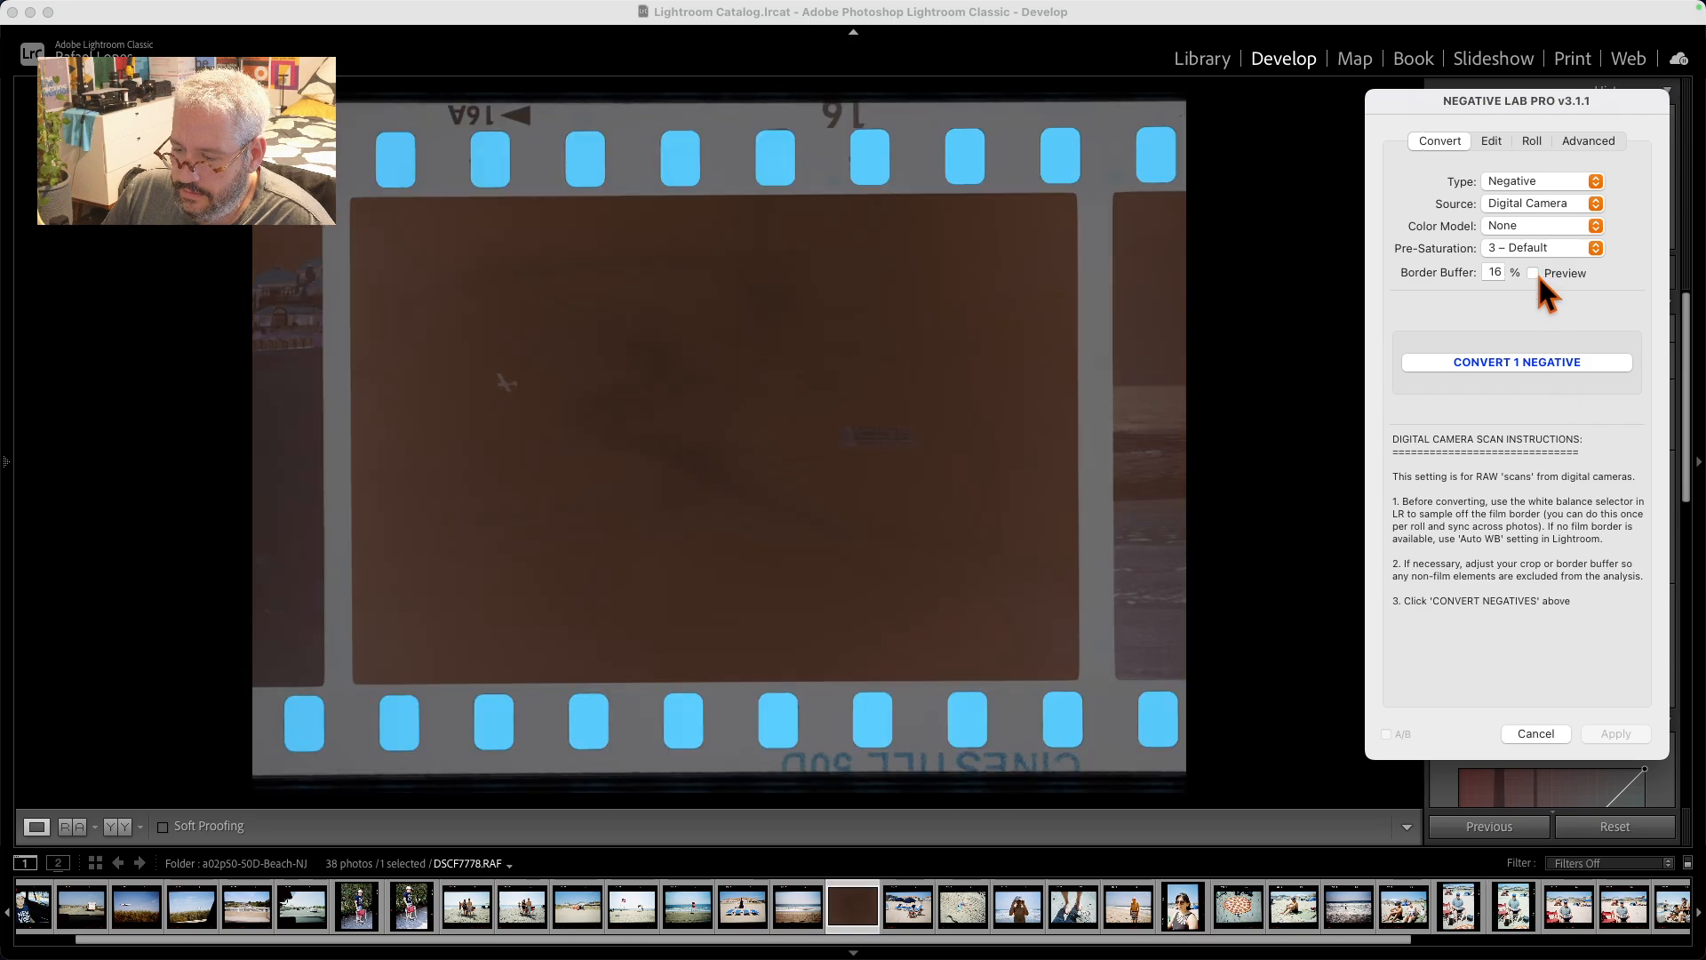
pyautogui.click(1542, 362)
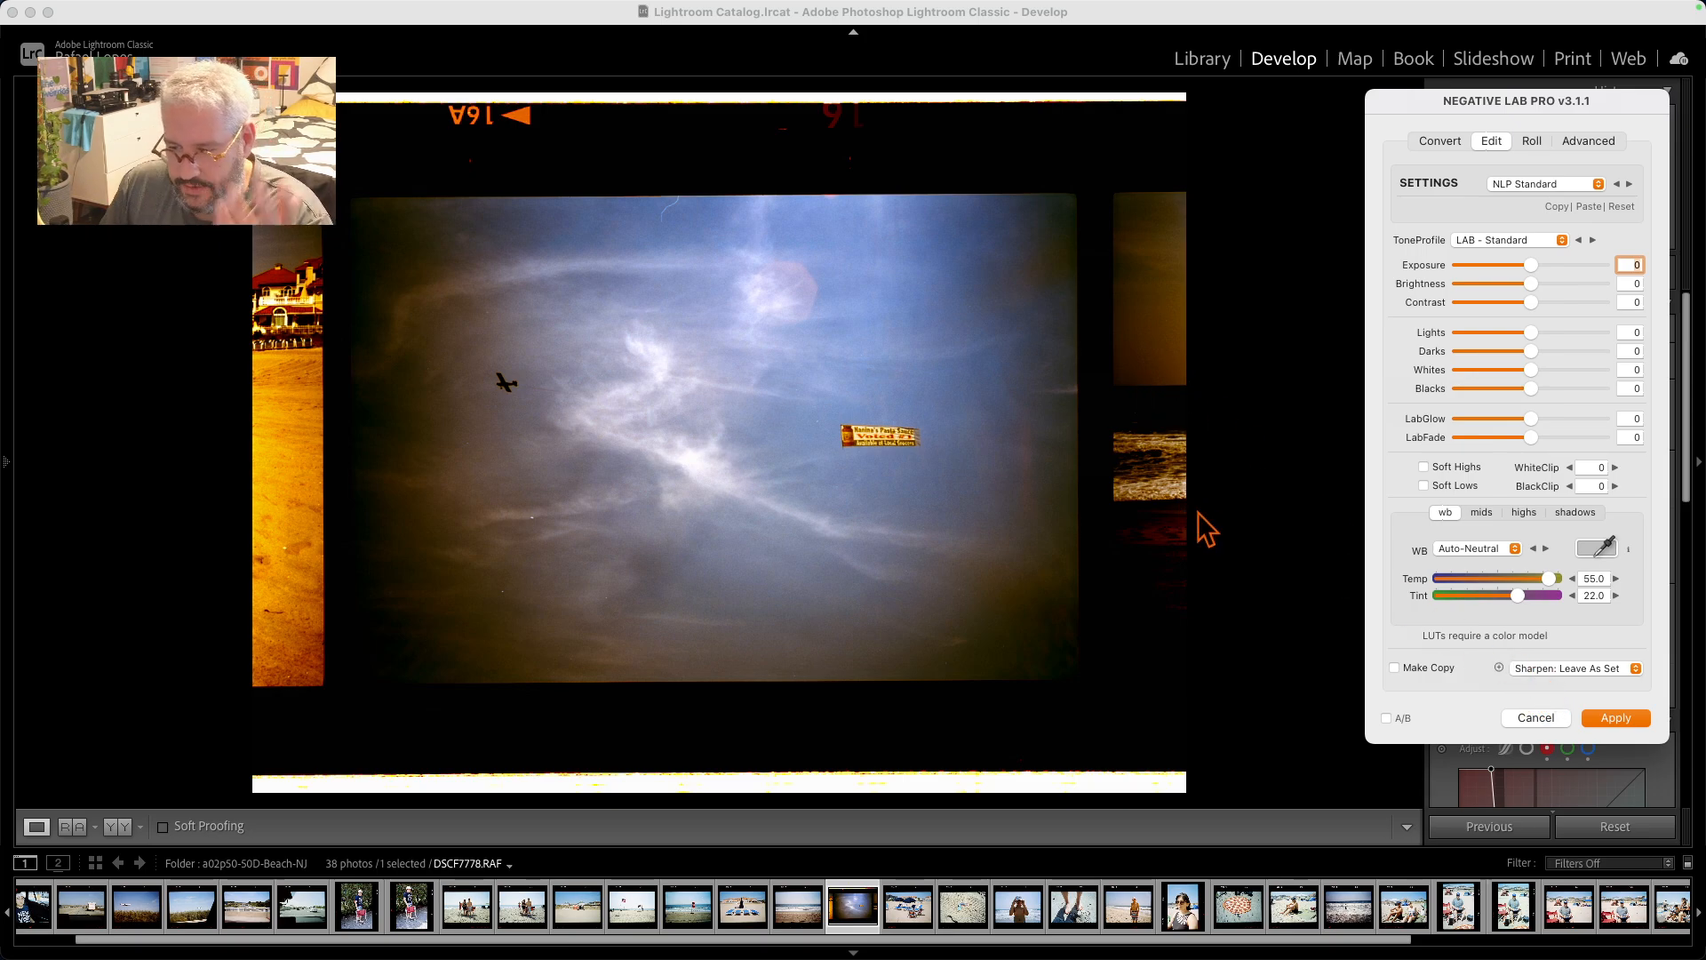
pyautogui.click(1437, 142)
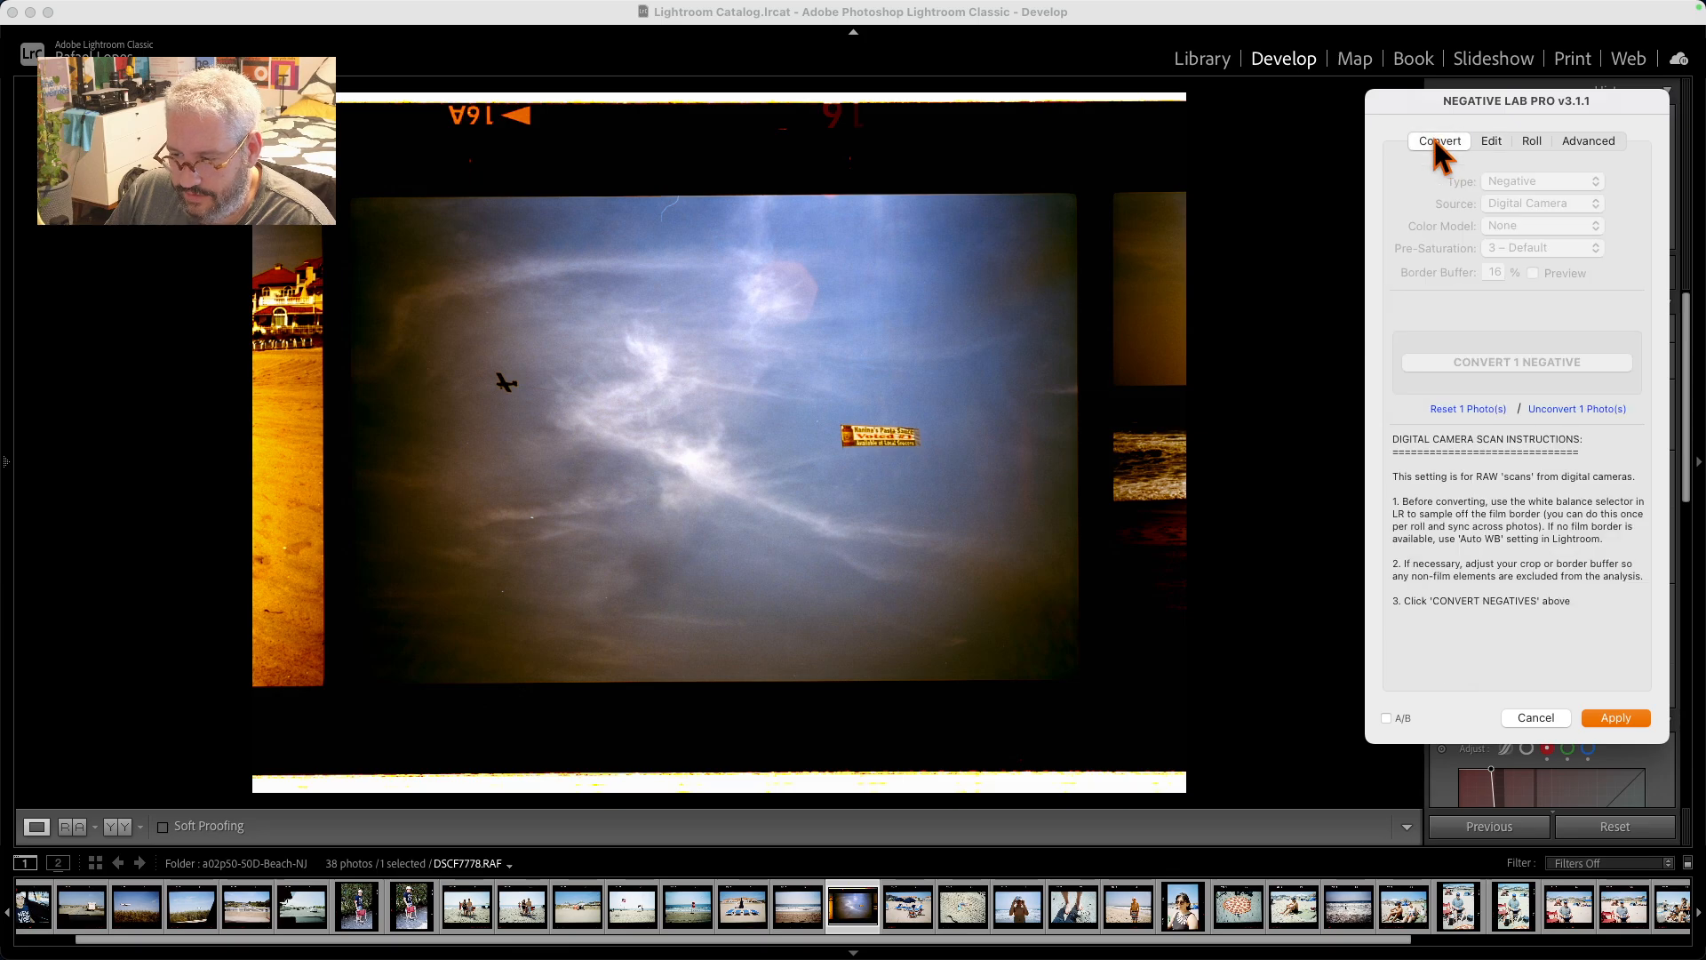